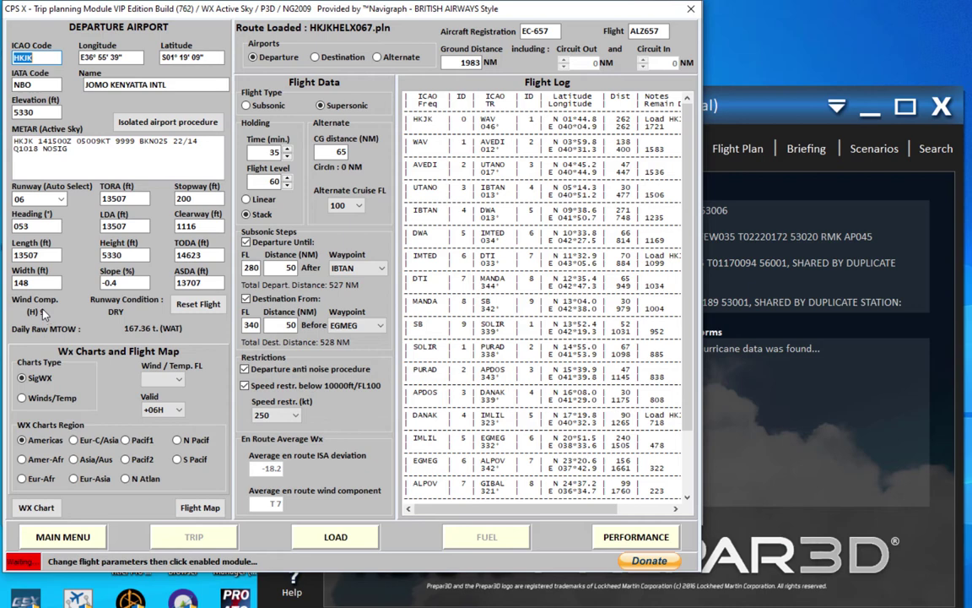
# Review the aircraft's loading and the calculated fuel plan, including the extra and taxi fuel values
pyautogui.click(337, 539)
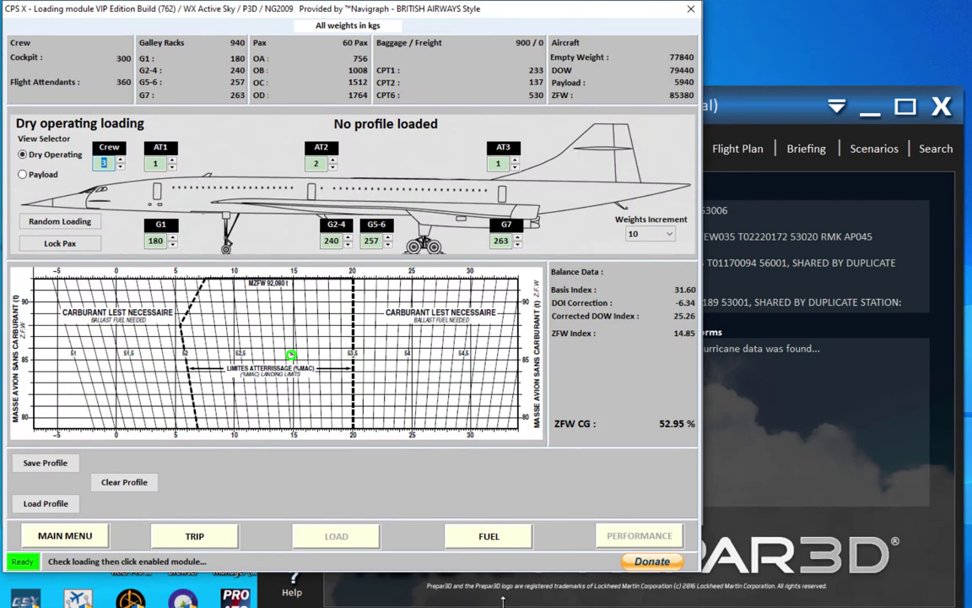
pyautogui.click(489, 536)
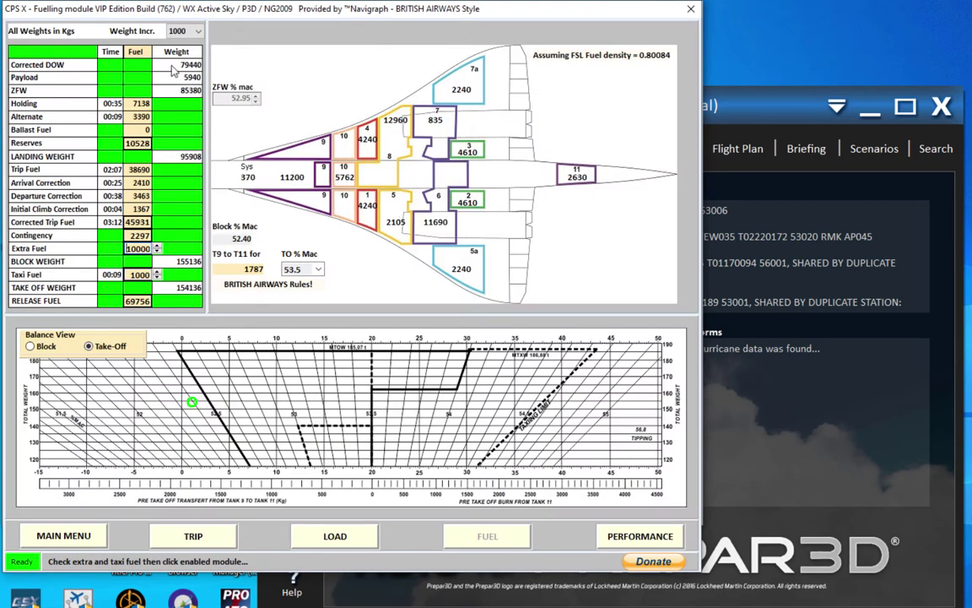
pyautogui.doubleClick(127, 249)
pyautogui.doubleClick(133, 274)
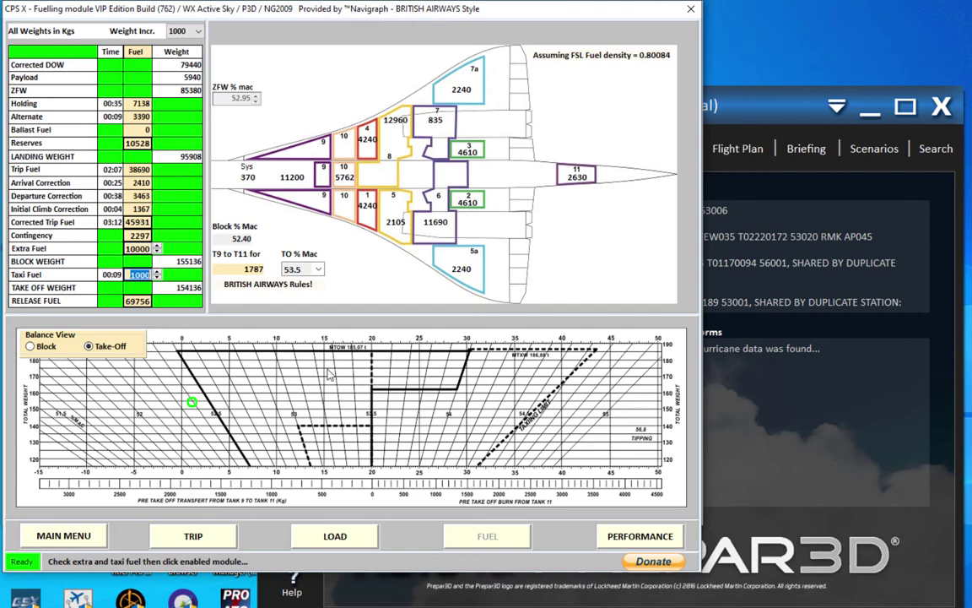
# Calculate the take-off performance for HKJK runway 06 and export the flight data to Concorde X
pyautogui.click(640, 536)
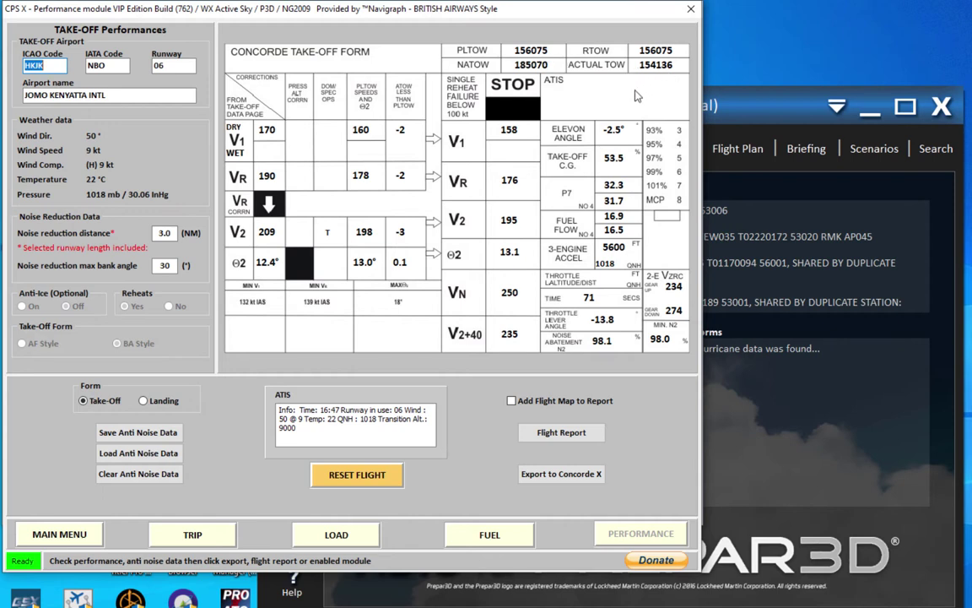
pyautogui.click(579, 471)
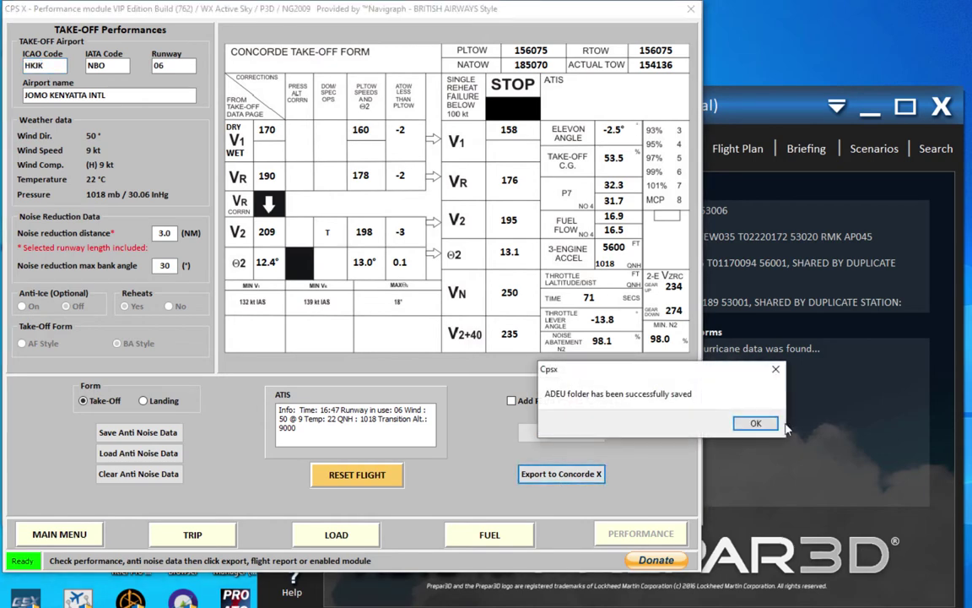
pyautogui.click(749, 426)
pyautogui.click(749, 426)
# Generate the flight report, save it over CPS-X.pdf in Downloads, and minimize the opened PDF
pyautogui.click(557, 433)
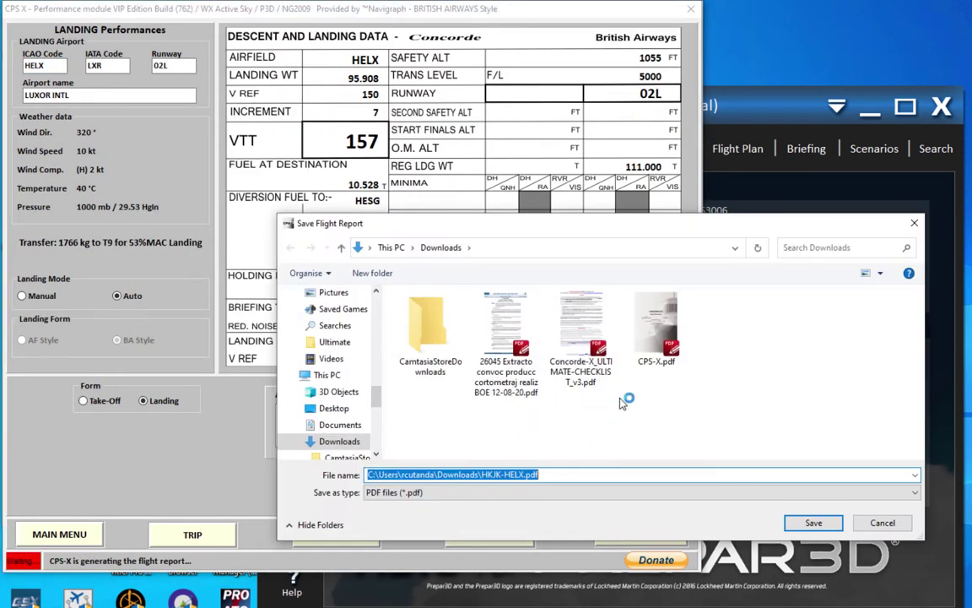
pyautogui.doubleClick(657, 325)
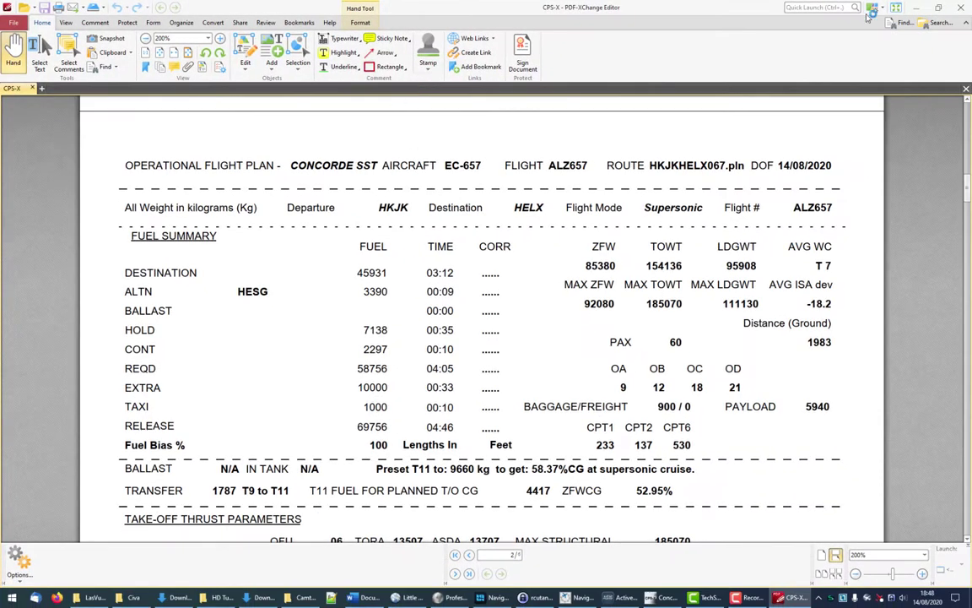
pyautogui.click(917, 7)
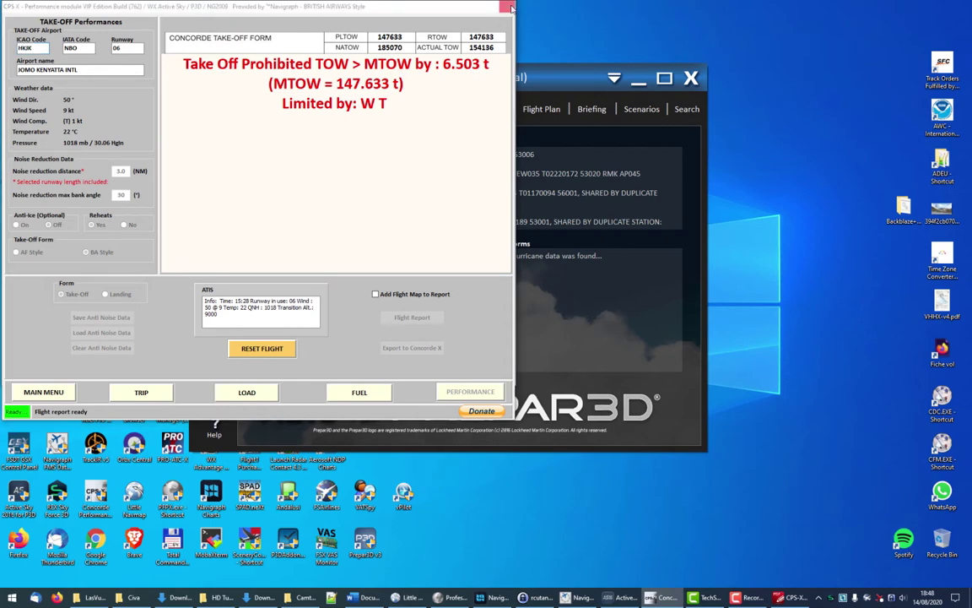
# Close the CPS-X Concorde planner and launch Professional Flight Planner X
pyautogui.click(506, 6)
pyautogui.click(507, 6)
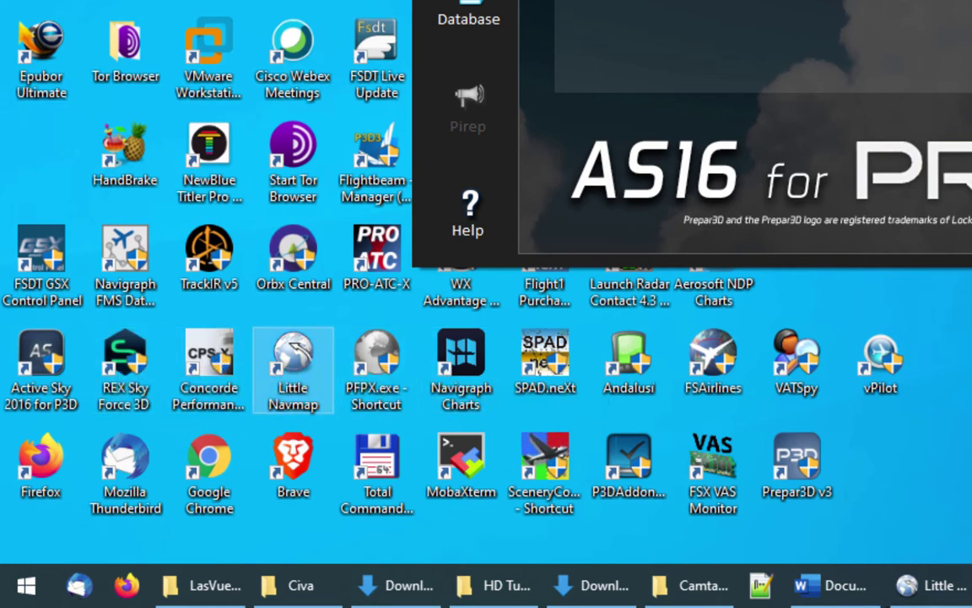
pyautogui.doubleClick(377, 388)
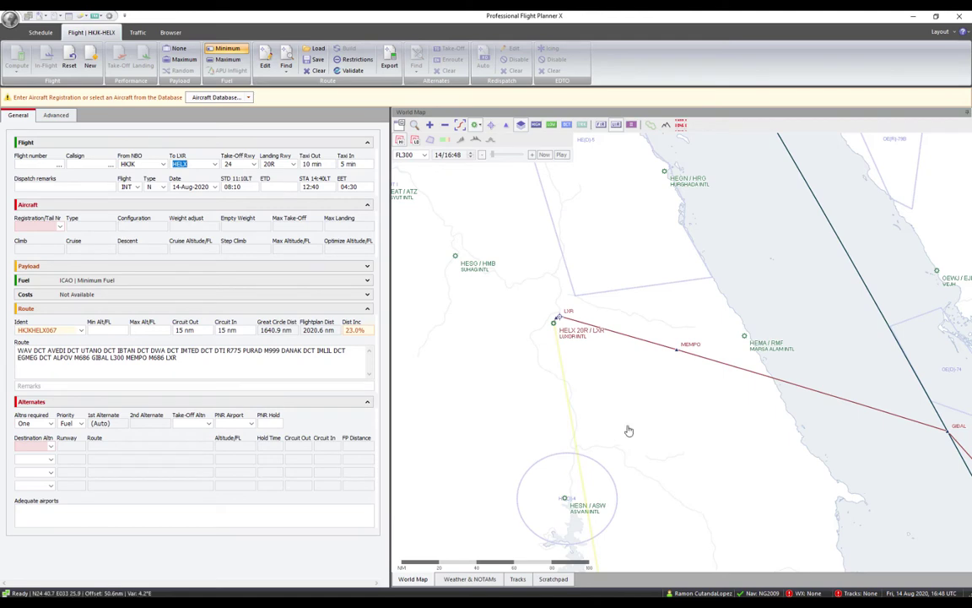
# Examine the HKJK to HELX route on the world map from Luxor along the Red Sea to Djibouti
pyautogui.scroll(-3, 627, 428)
pyautogui.moveTo(633, 426); pyautogui.dragTo(593, 359)
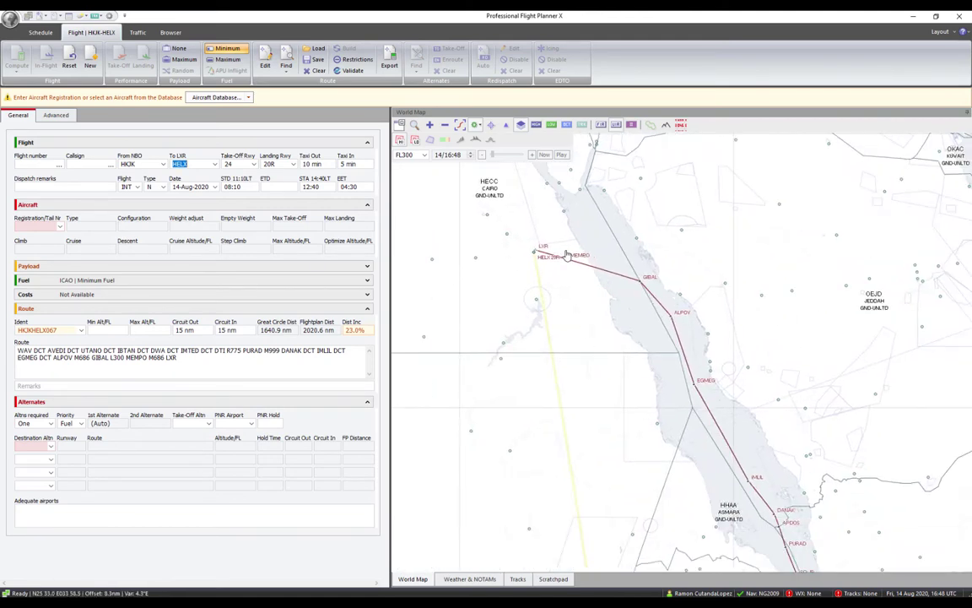
pyautogui.moveTo(745, 464); pyautogui.dragTo(655, 318)
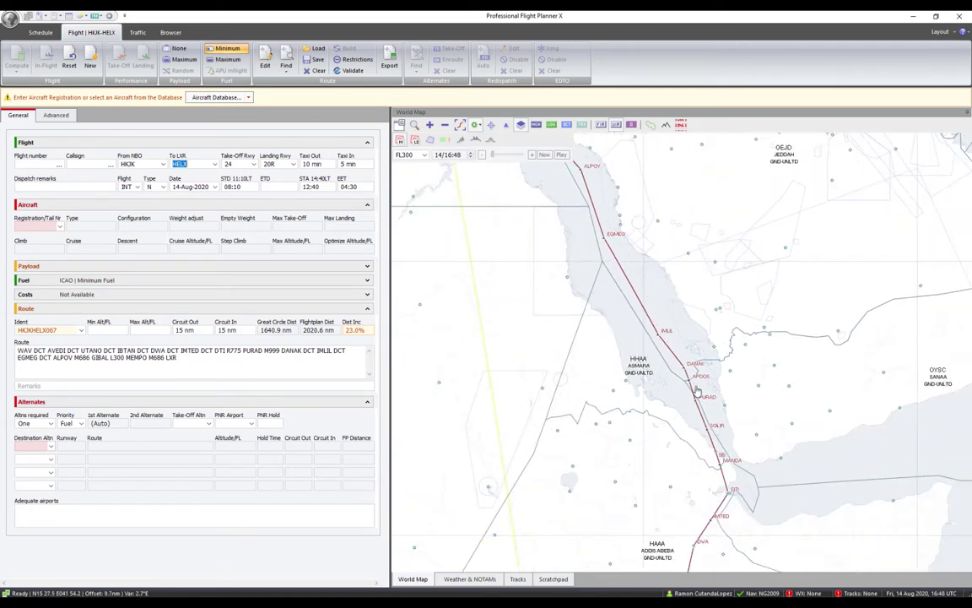
pyautogui.scroll(3, 673, 352)
pyautogui.scroll(-3, 672, 351)
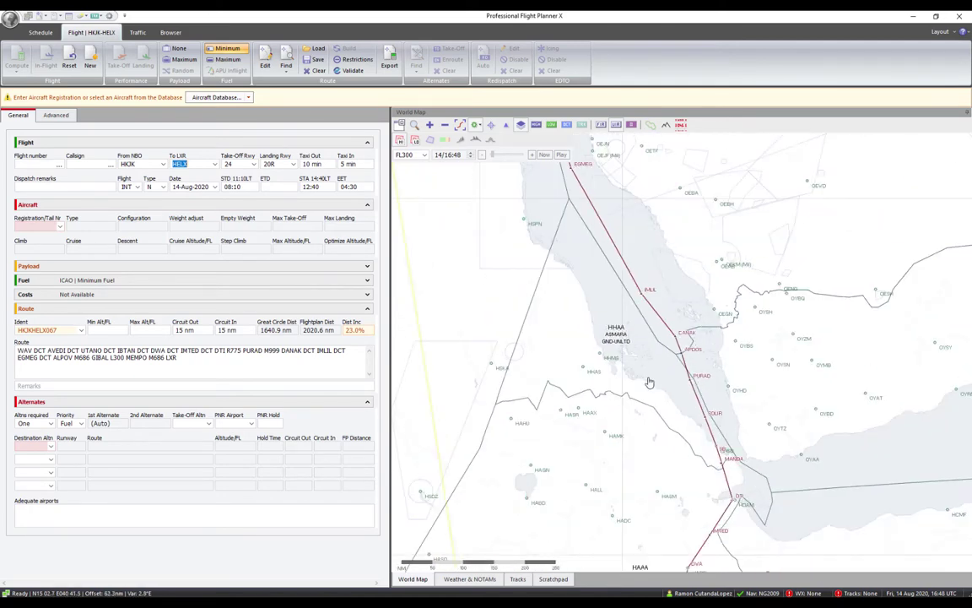
pyautogui.moveTo(647, 382); pyautogui.dragTo(486, 256)
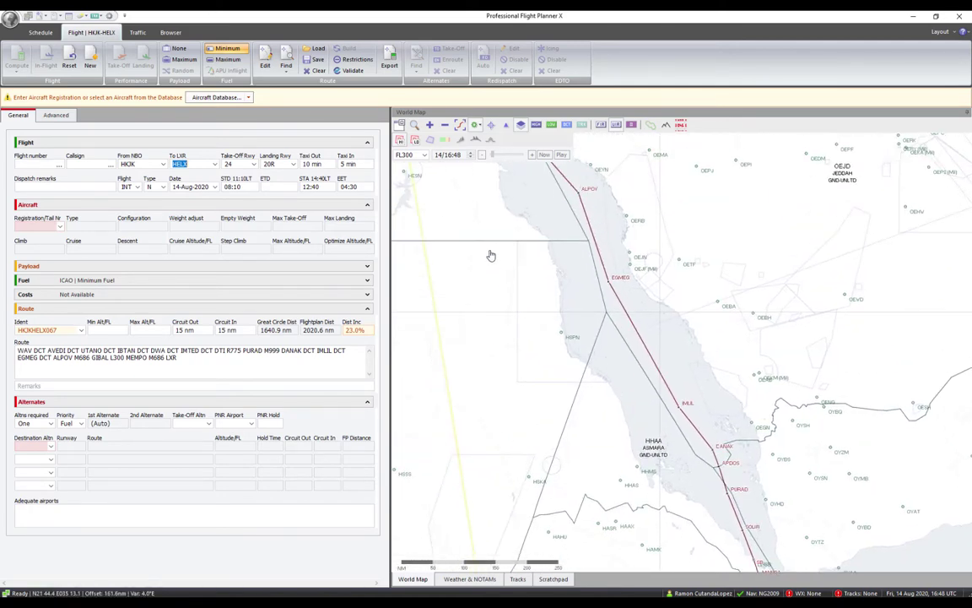
# Show the live VATSIM traffic on the world map and examine the flights over Pakistan
pyautogui.click(137, 34)
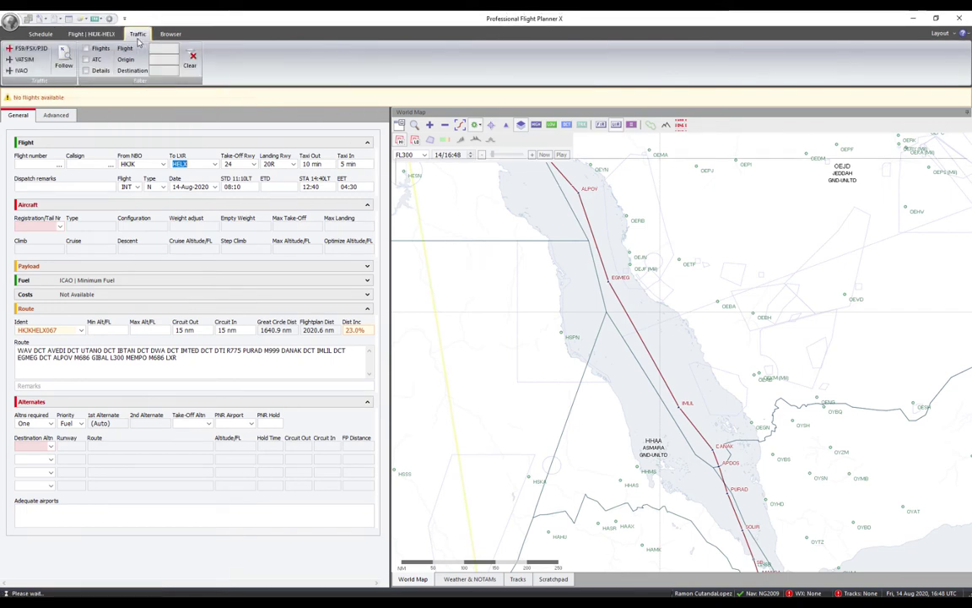
pyautogui.click(22, 60)
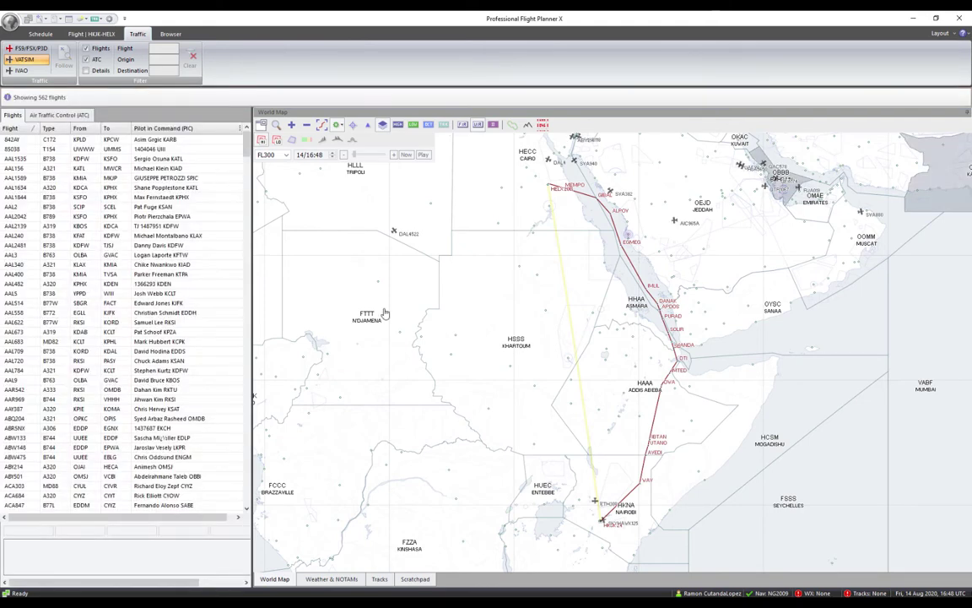
pyautogui.scroll(-4, 842, 276)
pyautogui.scroll(4, 539, 338)
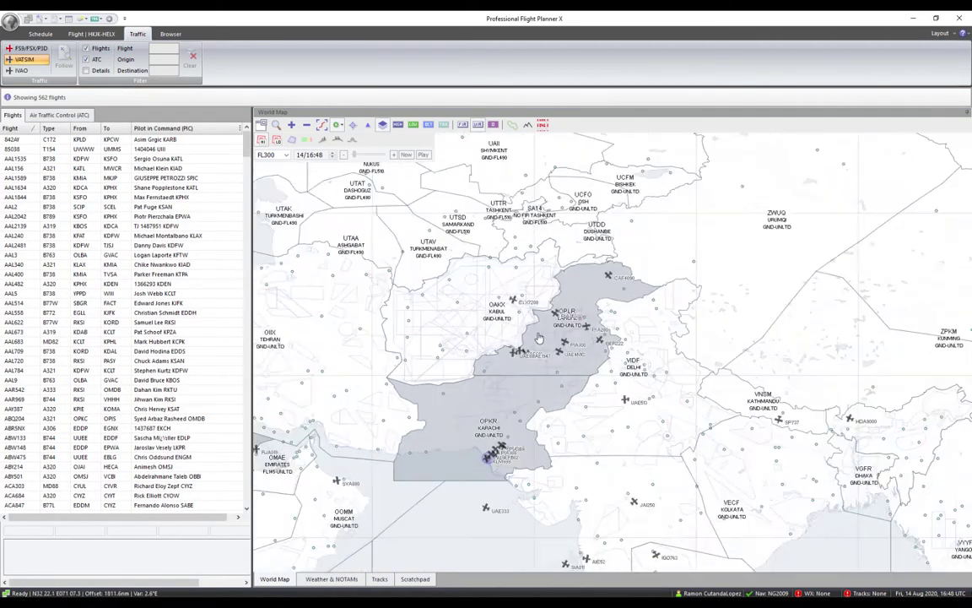
pyautogui.scroll(1, 539, 338)
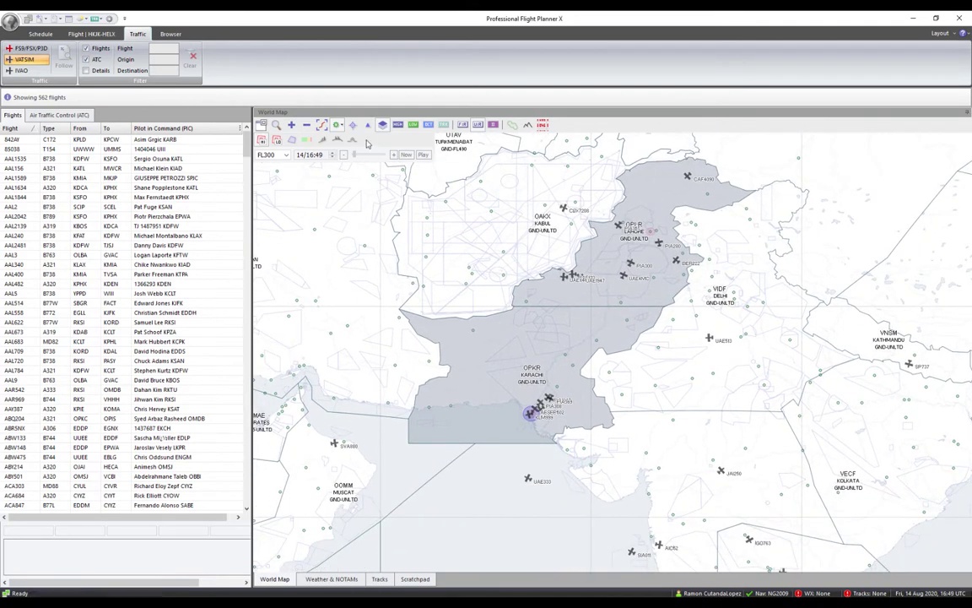
pyautogui.scroll(3, 570, 328)
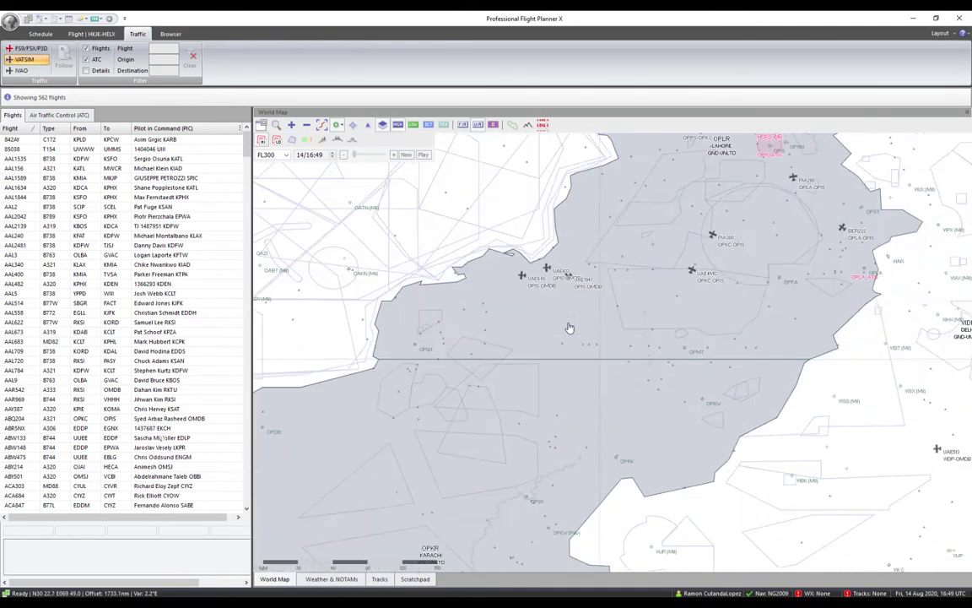
# Display the high-altitude airways on the world map and examine the airway network over Pakistan
pyautogui.click(397, 126)
pyautogui.scroll(2, 664, 434)
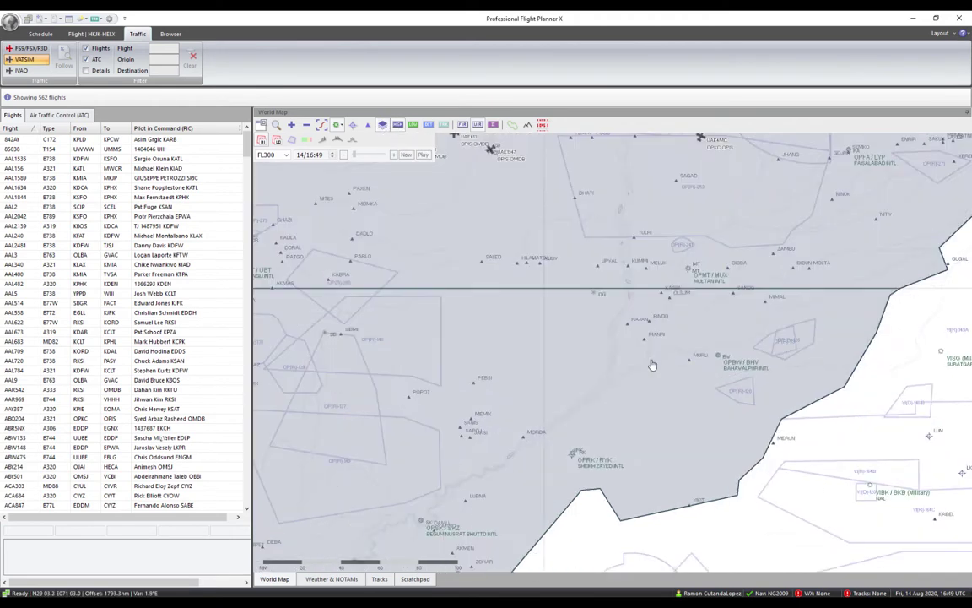
pyautogui.moveTo(608, 291); pyautogui.dragTo(614, 332)
pyautogui.click(354, 124)
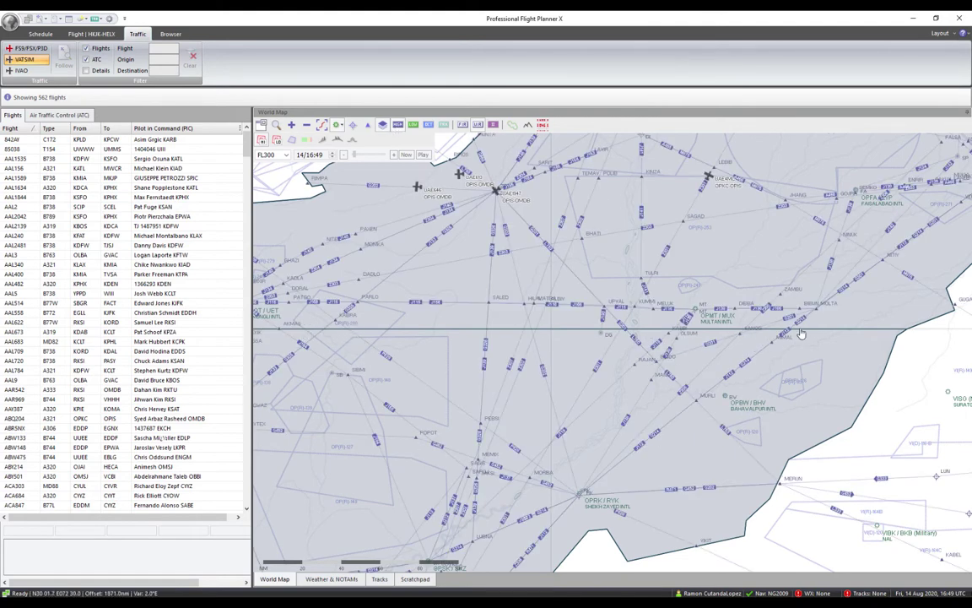
pyautogui.moveTo(304, 323); pyautogui.dragTo(620, 323)
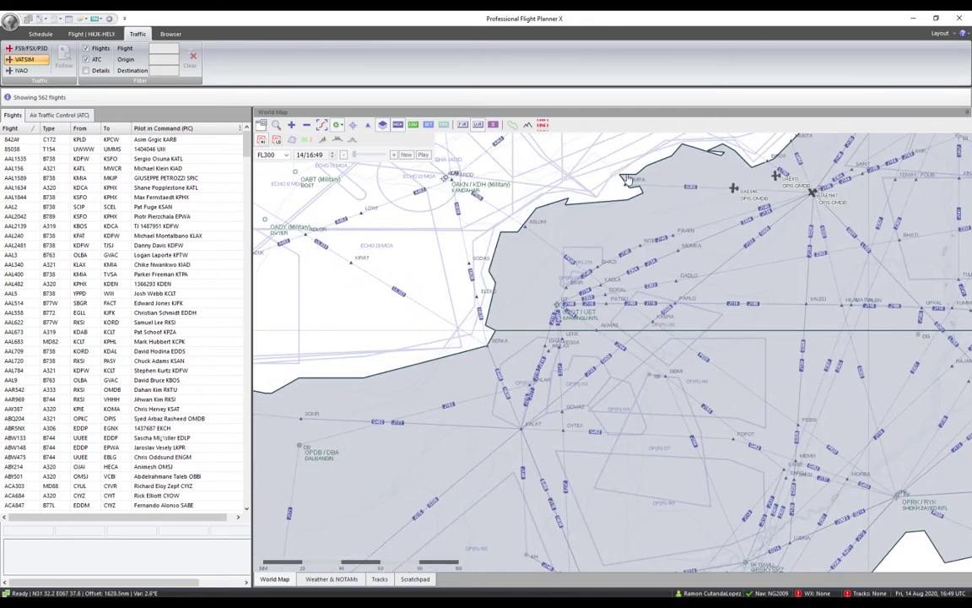
# Examine the VATSIM traffic and controlled regions from the Persian Gulf to the eastern Mediterranean, and return to the HKJK-HELX flight
pyautogui.scroll(-5, 434, 349)
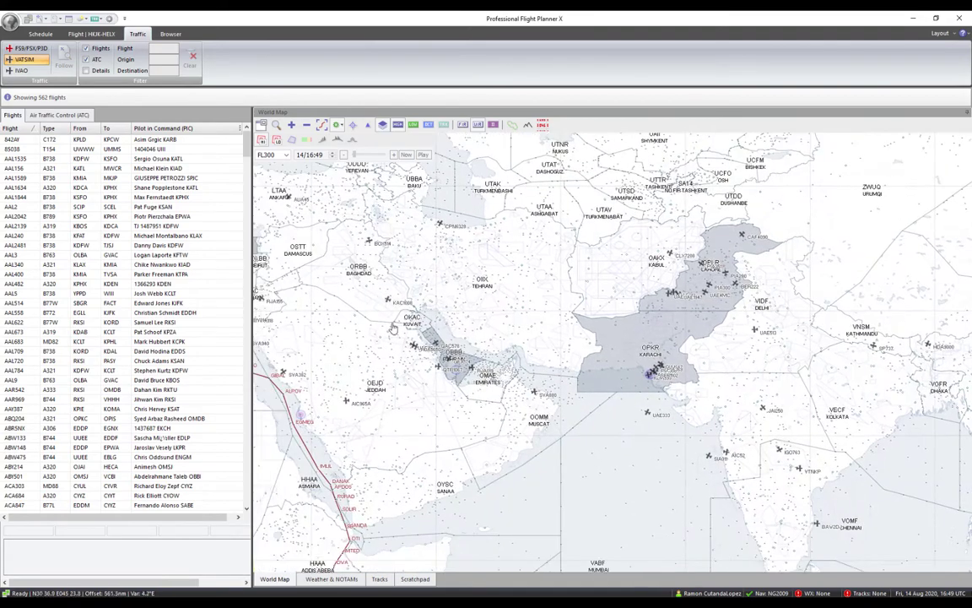
pyautogui.scroll(6, 406, 326)
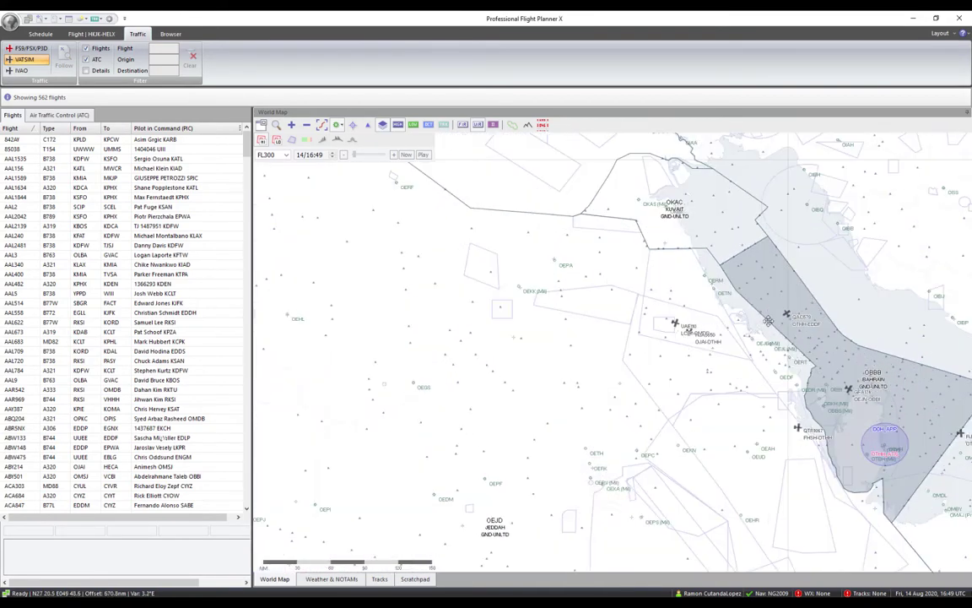
pyautogui.moveTo(664, 323); pyautogui.dragTo(516, 310)
pyautogui.moveTo(706, 343); pyautogui.dragTo(630, 313)
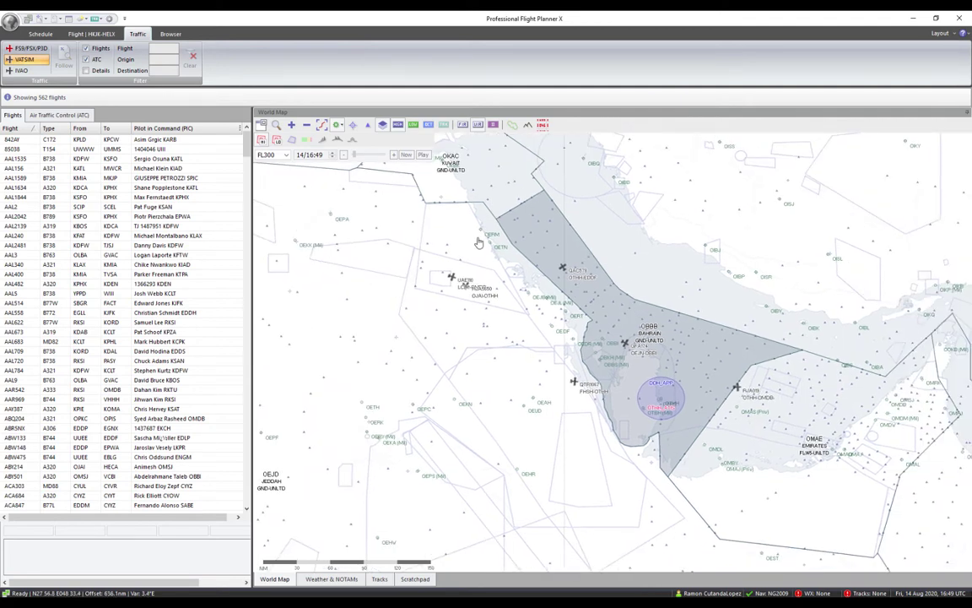
pyautogui.scroll(-1, 585, 298)
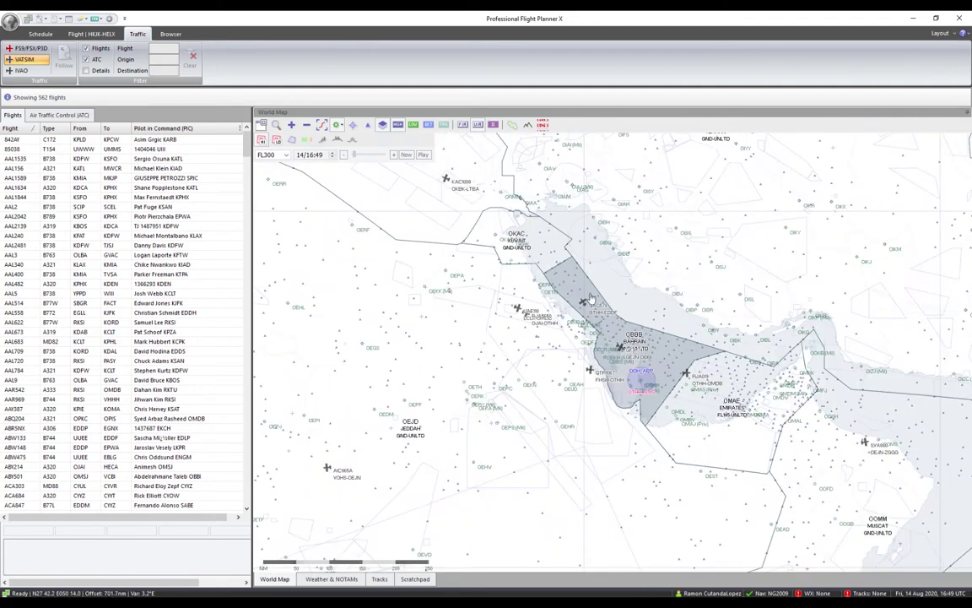
pyautogui.moveTo(583, 289); pyautogui.dragTo(600, 333)
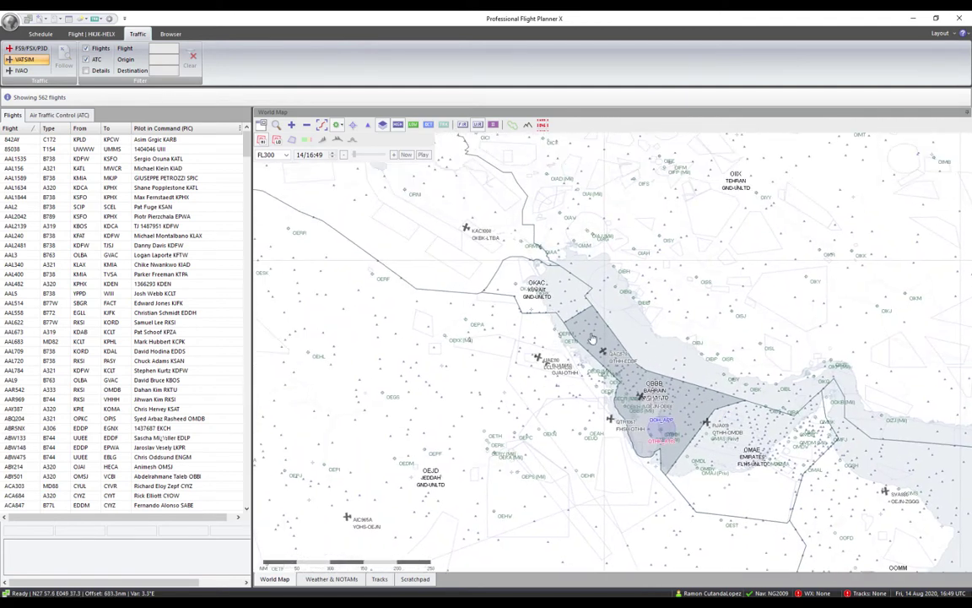
pyautogui.scroll(-1, 539, 385)
pyautogui.moveTo(539, 385); pyautogui.dragTo(668, 417)
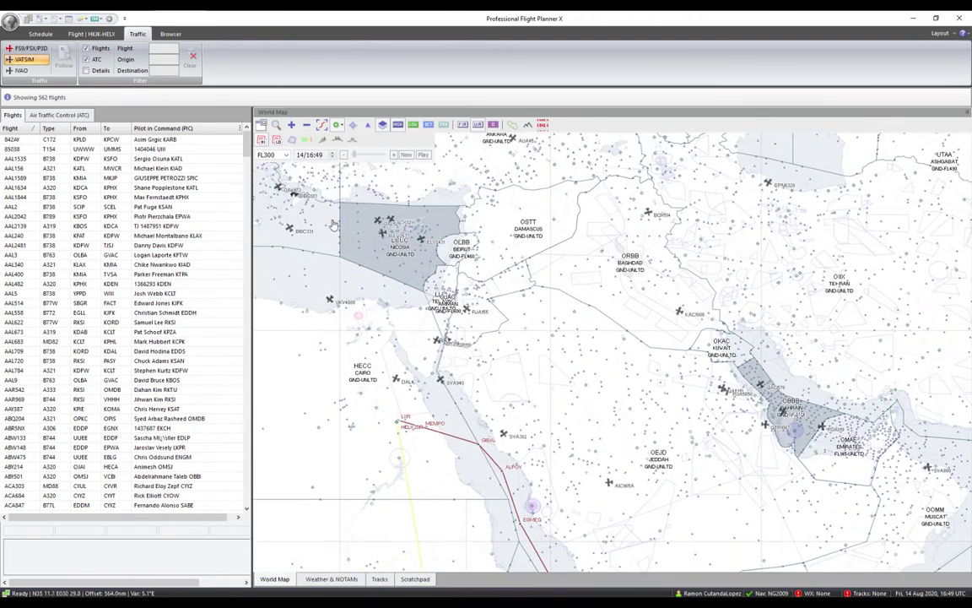
pyautogui.click(91, 34)
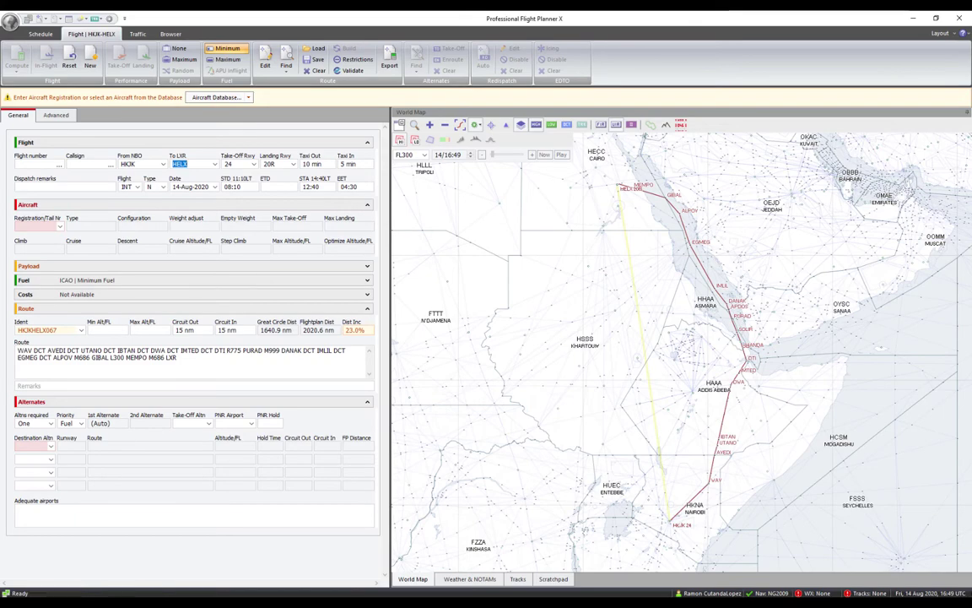
# Switch to Little Navmap and set the map theme to Stamen Terrain
pyautogui.hotkey('alt', 'Tab')
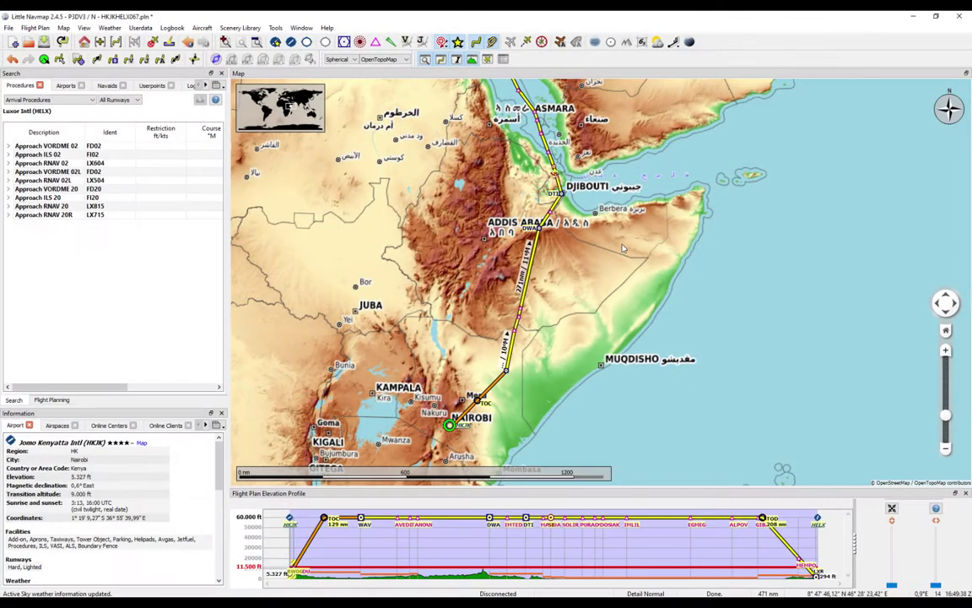
pyautogui.click(379, 59)
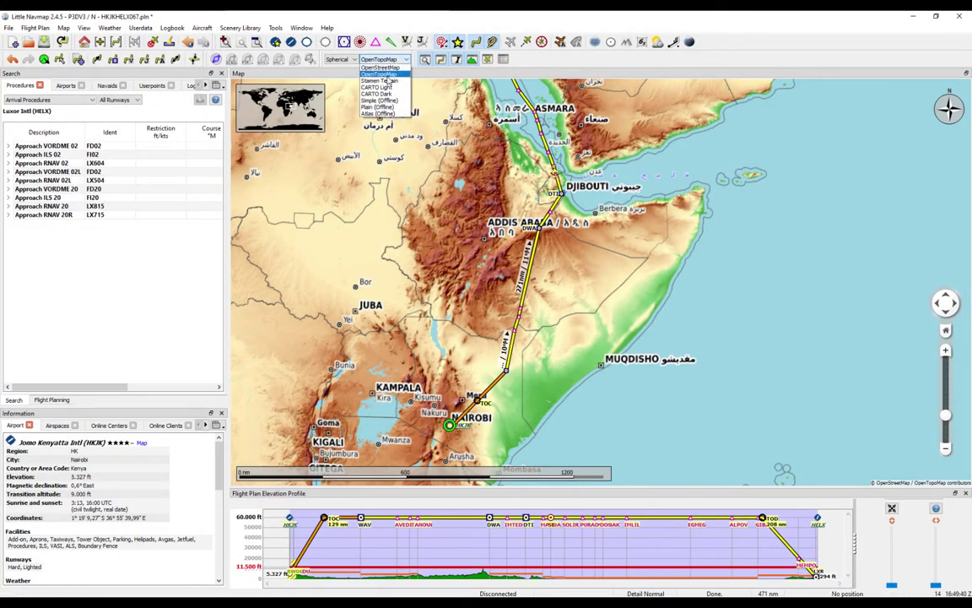
pyautogui.click(349, 79)
pyautogui.moveTo(558, 244); pyautogui.dragTo(630, 353)
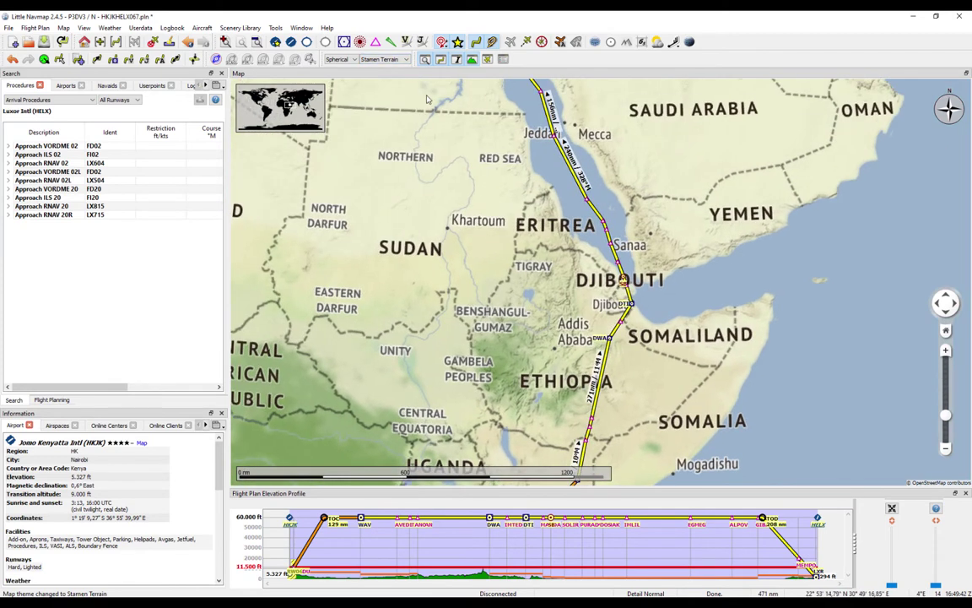
# Show the airspaces on the map and view their boundaries around Sudan, Egypt and the Red Sea route
pyautogui.click(216, 59)
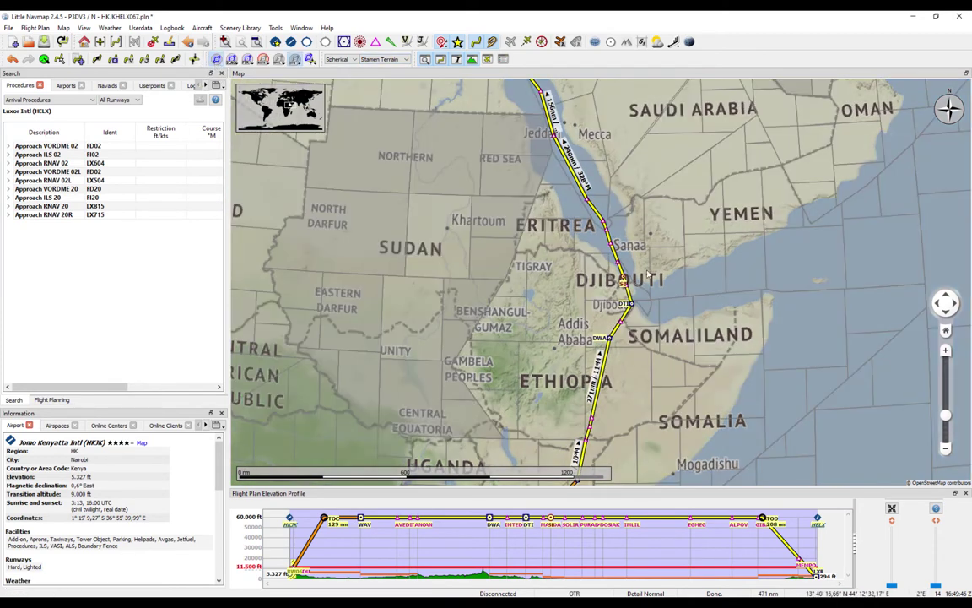
pyautogui.moveTo(262, 164); pyautogui.dragTo(389, 196)
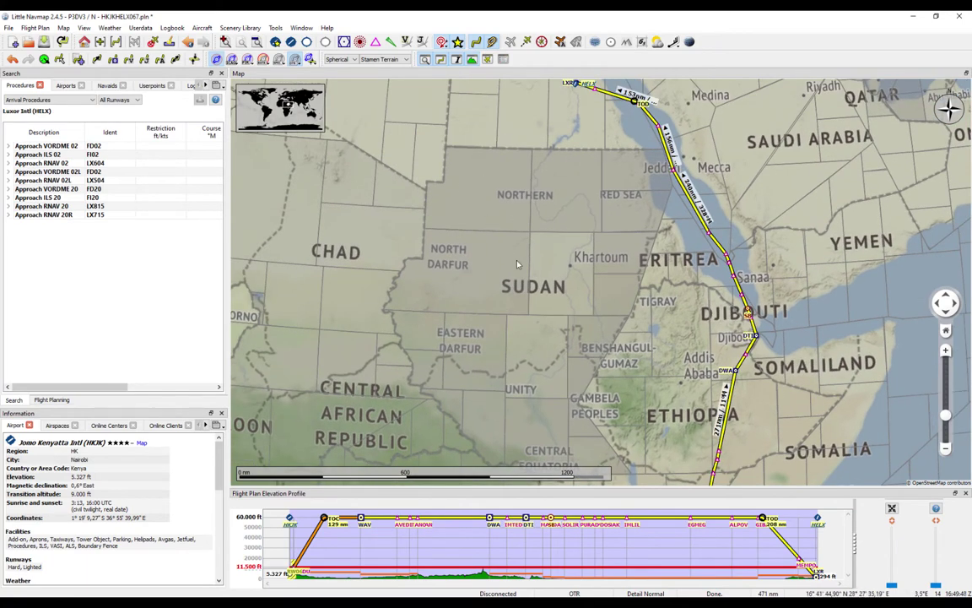
pyautogui.moveTo(664, 261); pyautogui.dragTo(678, 369)
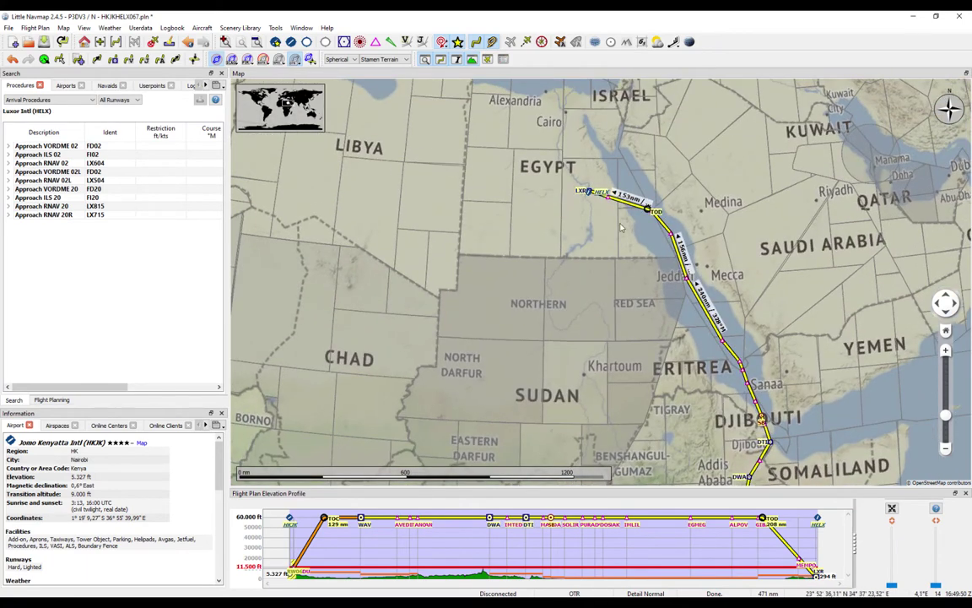
# Examine the airspace boundaries along the HKJK-HELX route over the Red Sea and south towards Kenya
pyautogui.scroll(4, 620, 226)
pyautogui.moveTo(642, 195); pyautogui.dragTo(532, 211)
pyautogui.scroll(3, 569, 215)
pyautogui.scroll(-3, 569, 216)
pyautogui.moveTo(607, 356); pyautogui.dragTo(506, 245)
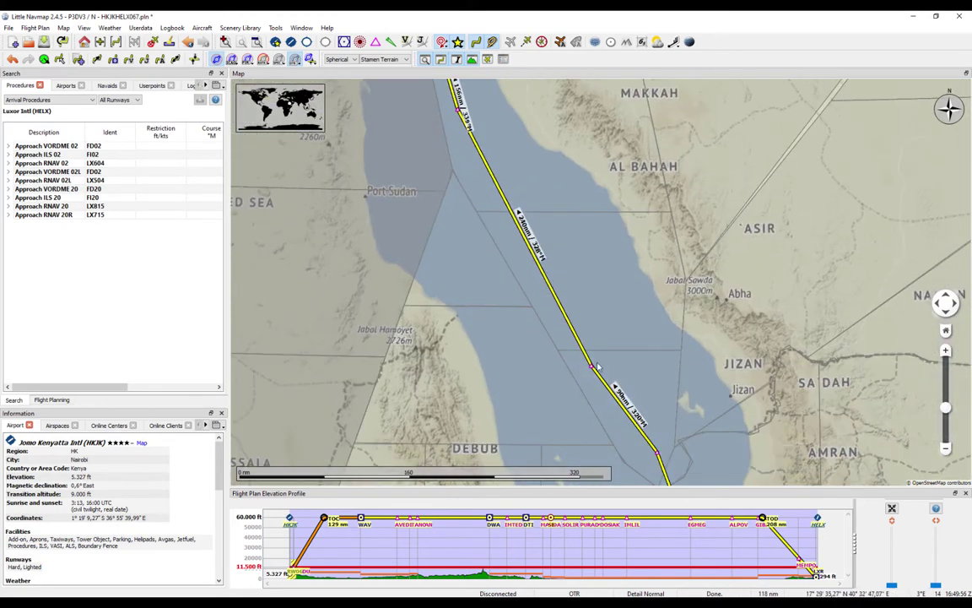
pyautogui.scroll(-10, 597, 366)
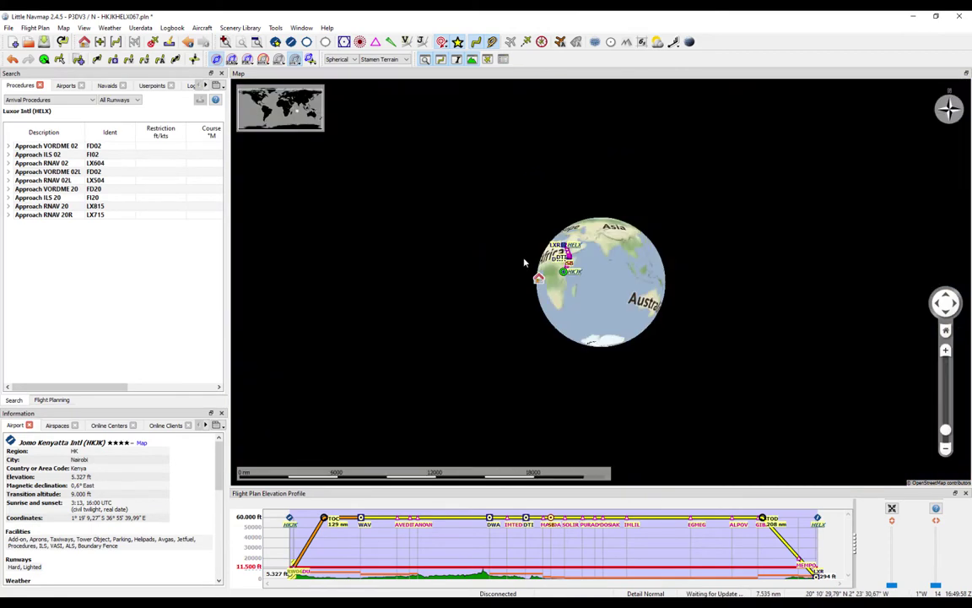
pyautogui.scroll(6, 532, 264)
pyautogui.scroll(2, 452, 240)
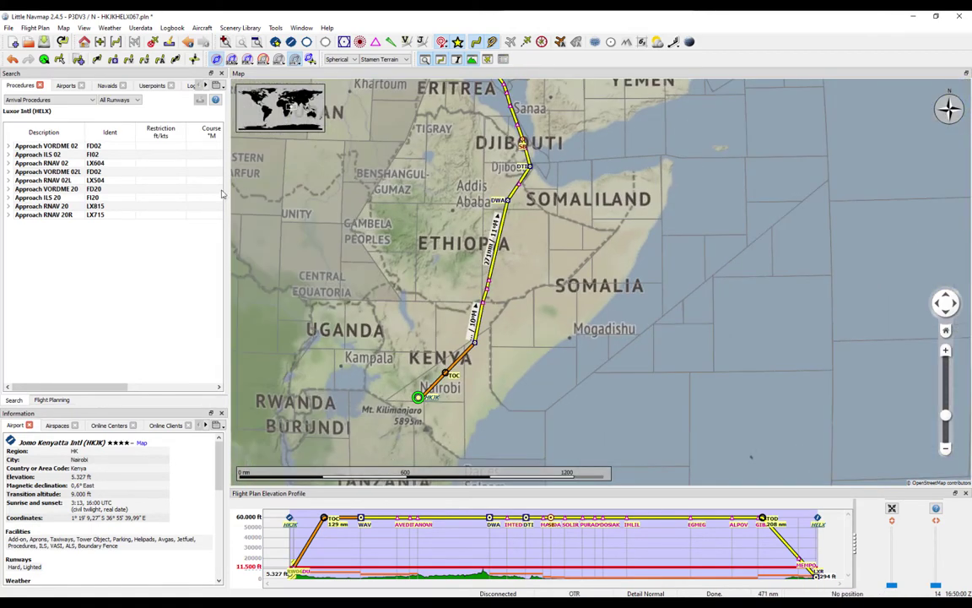
# Show the details of the Khartoum airspaces over Sudan, and hide all airspaces on the map
pyautogui.moveTo(240, 202); pyautogui.dragTo(368, 248)
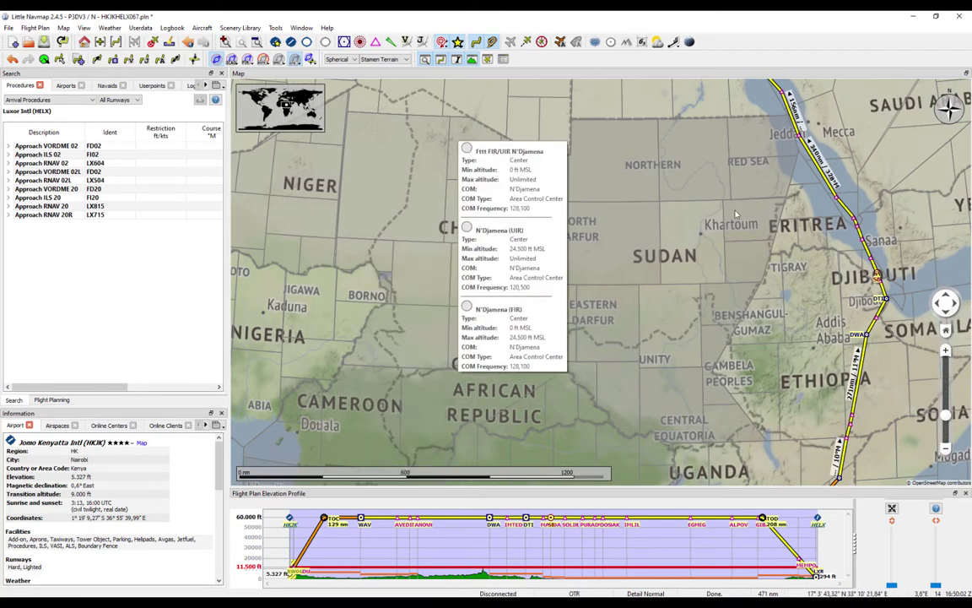
pyautogui.click(660, 268)
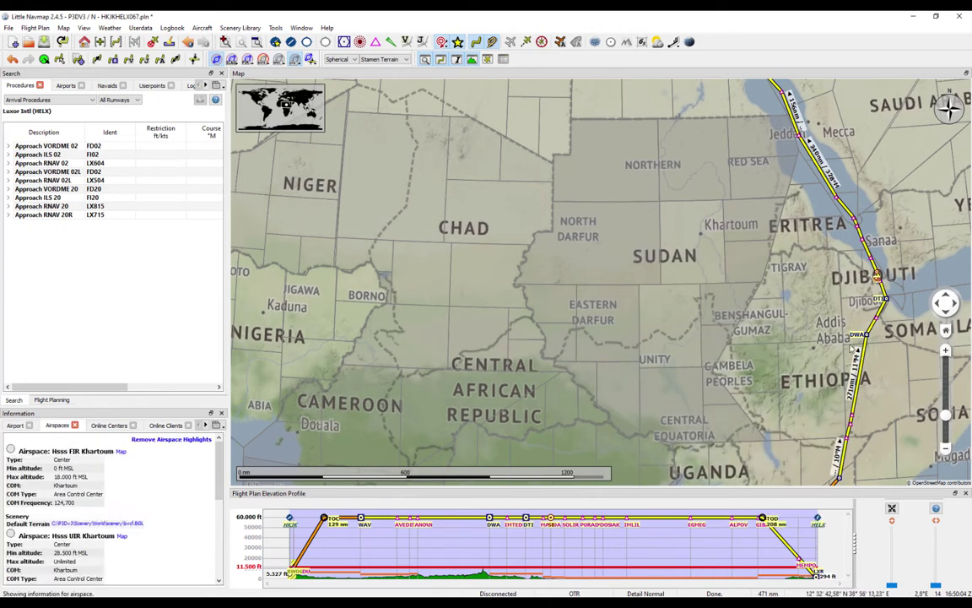
pyautogui.moveTo(853, 347); pyautogui.dragTo(679, 353)
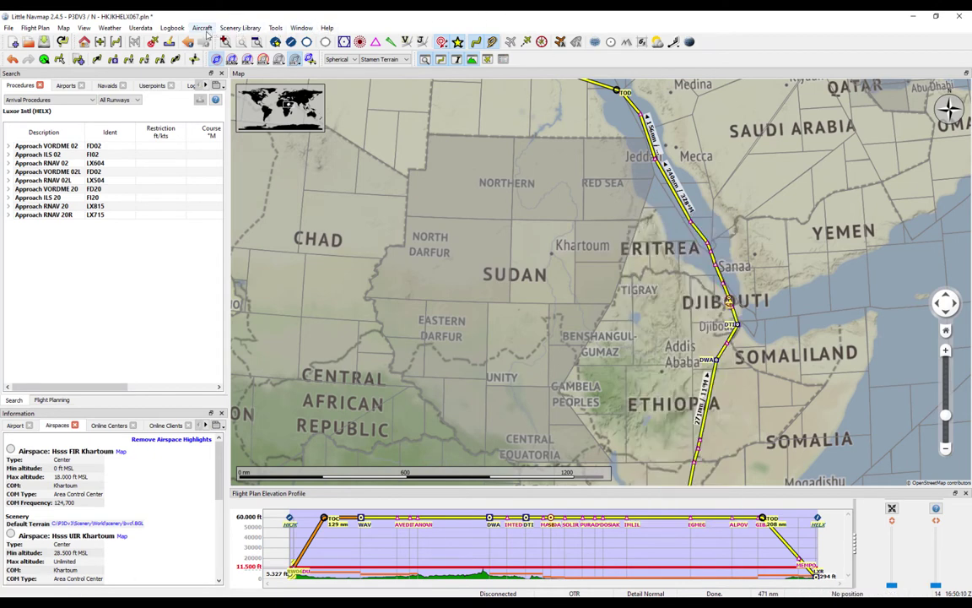
pyautogui.hotkey('ctrl', 'alt', 'a')
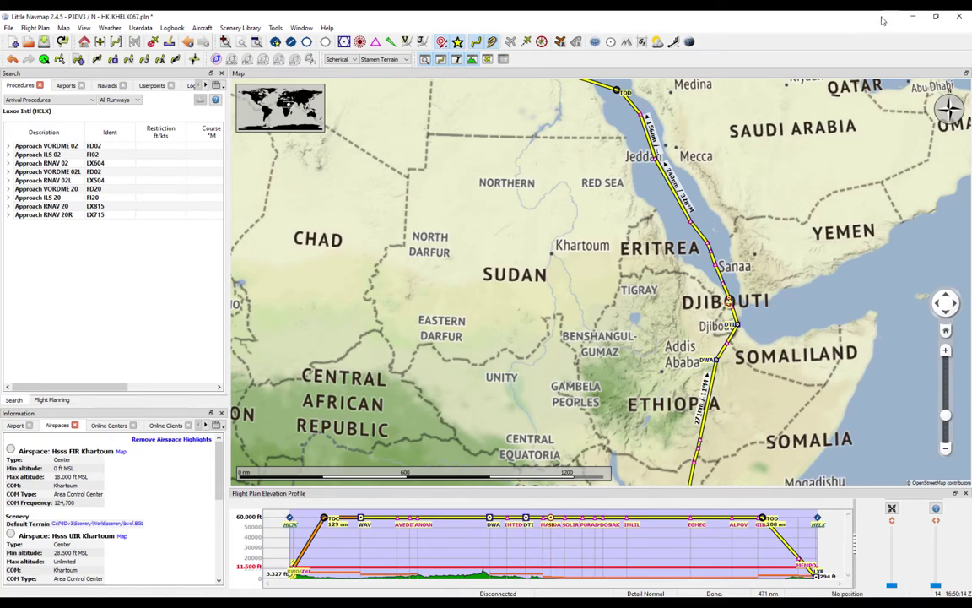
# Switch to Navigraph Charts and read the HKJK 10-9 airport chart, including its taxi notes
pyautogui.hotkey('alt', 'Tab')
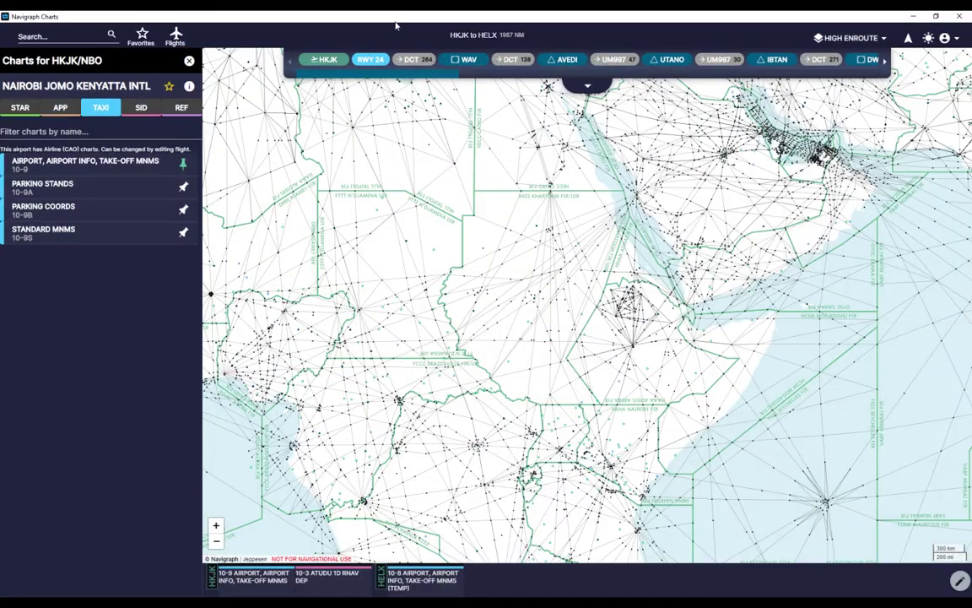
pyautogui.click(328, 59)
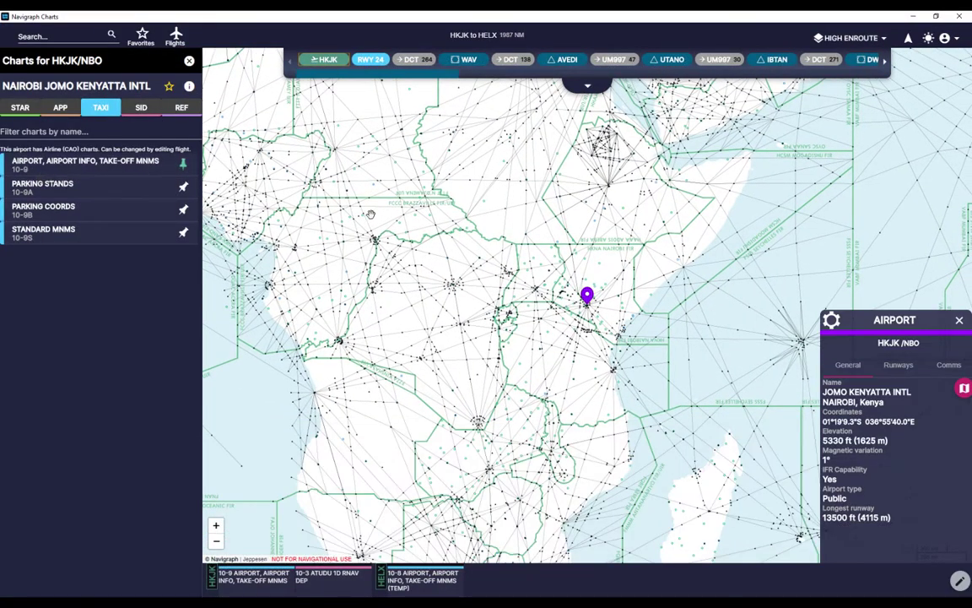
pyautogui.click(96, 160)
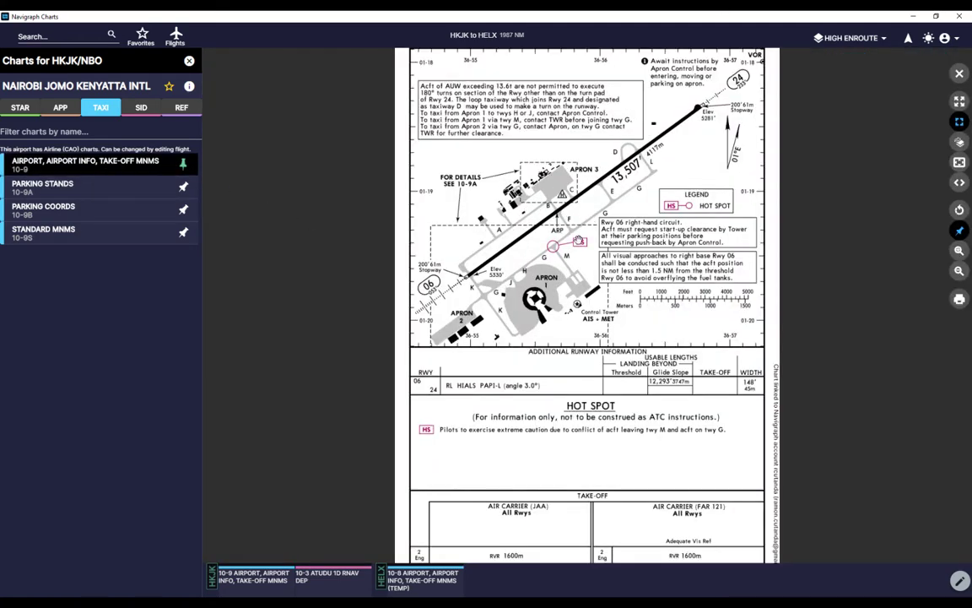
pyautogui.scroll(2, 543, 252)
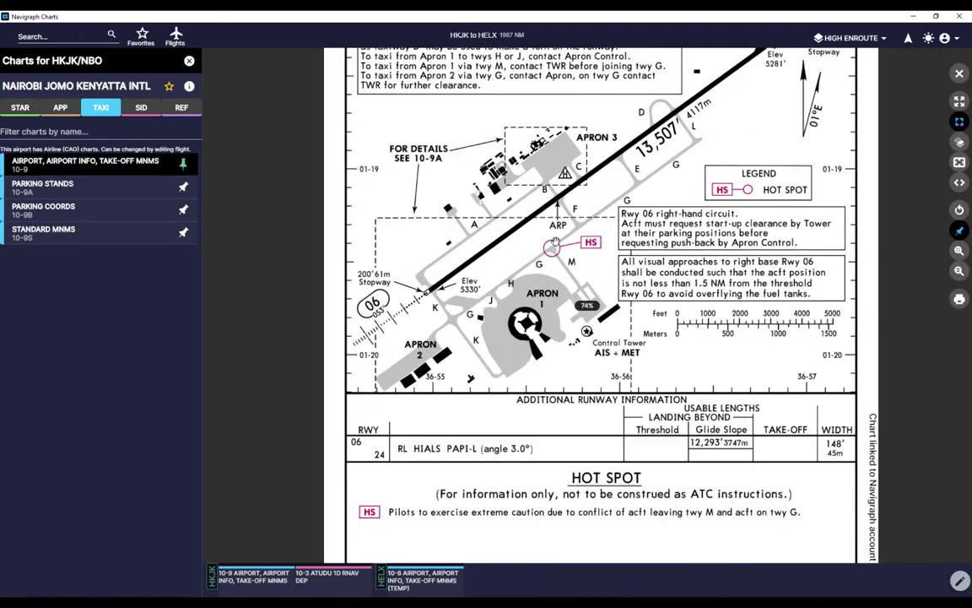
pyautogui.moveTo(602, 214); pyautogui.dragTo(585, 316)
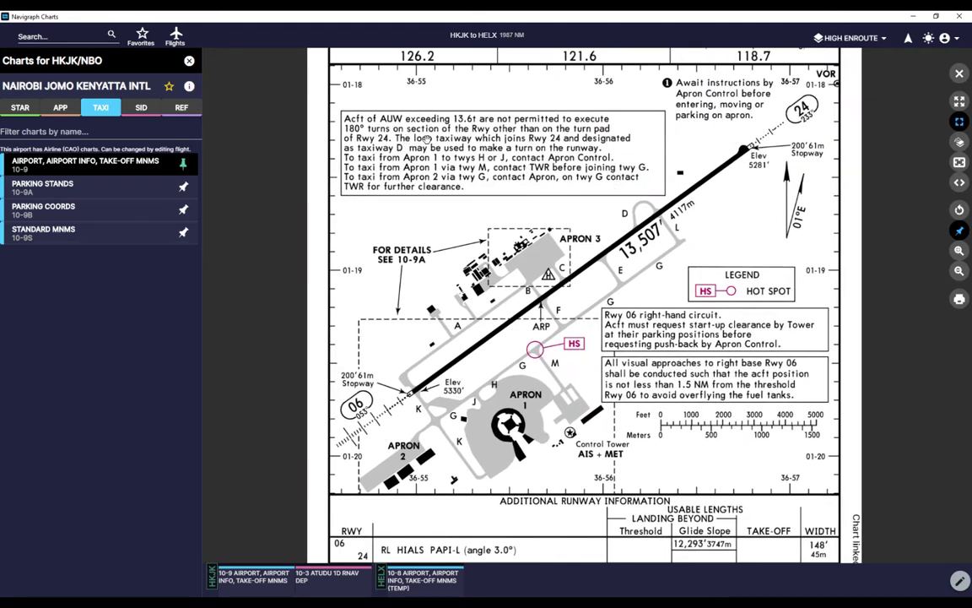
pyautogui.moveTo(468, 311); pyautogui.dragTo(461, 317)
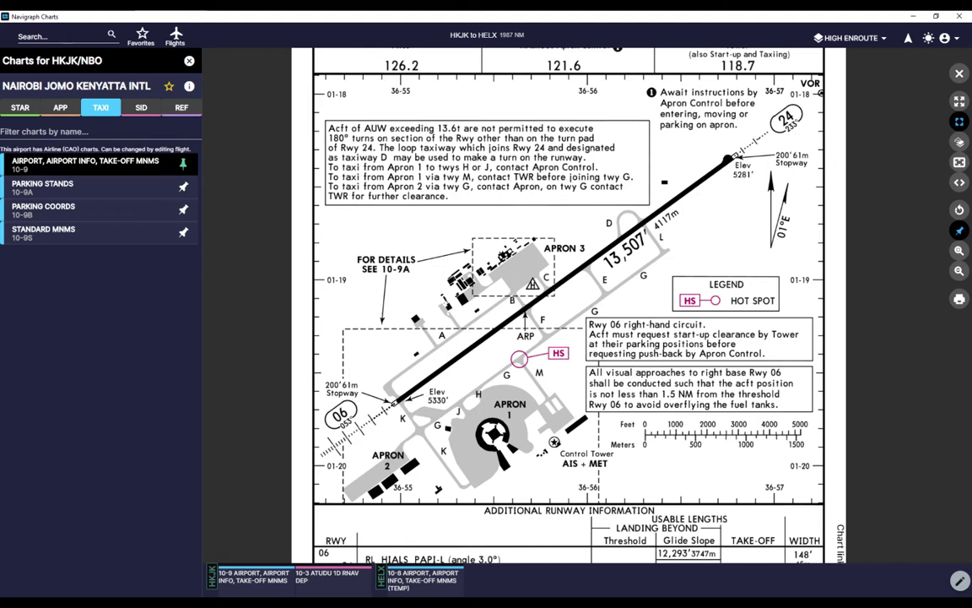
# Search for the airport LEMD and list its taxi and airport briefing charts
pyautogui.click(38, 36)
pyautogui.write('LEMD')
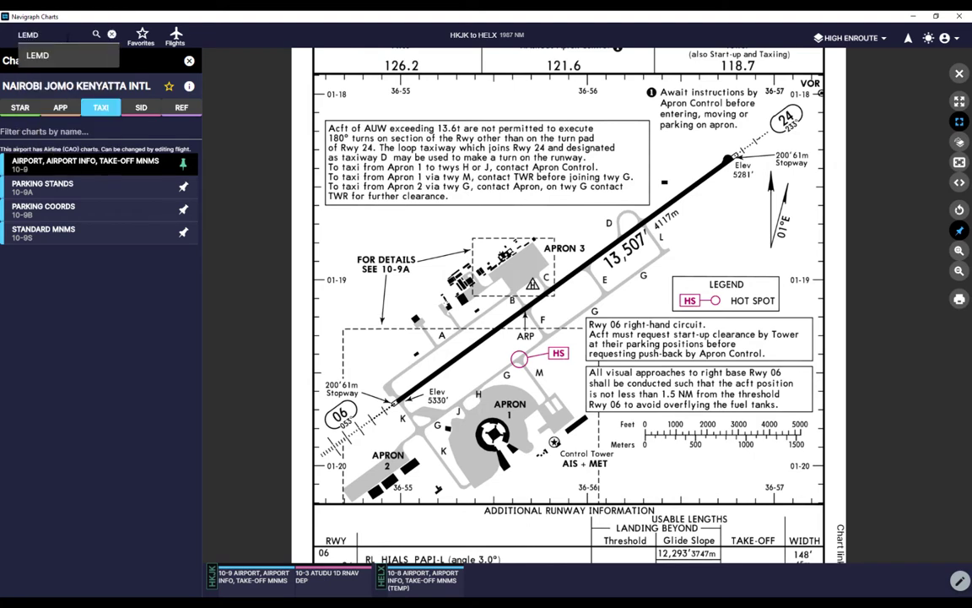
pyautogui.press('Return')
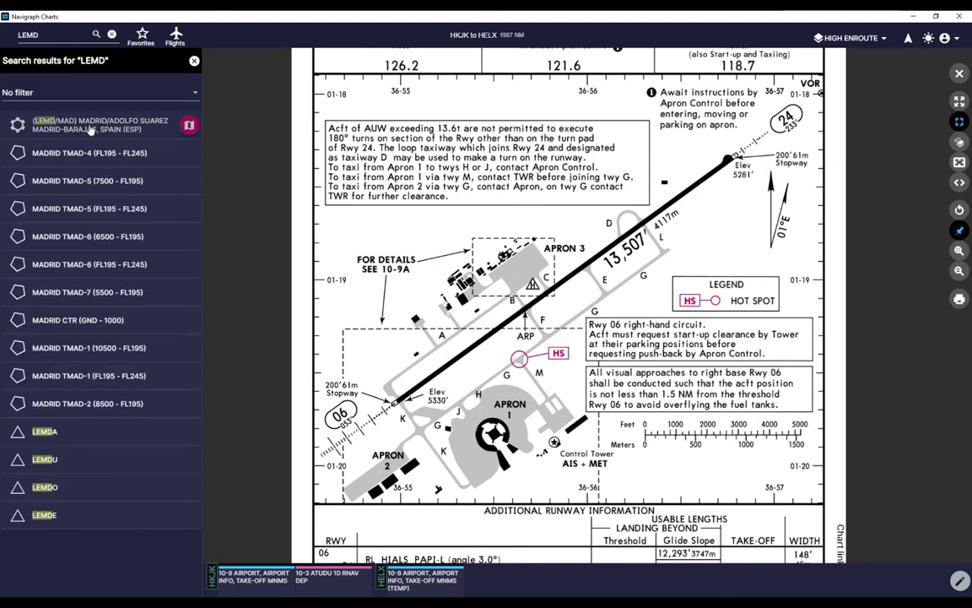
pyautogui.click(90, 127)
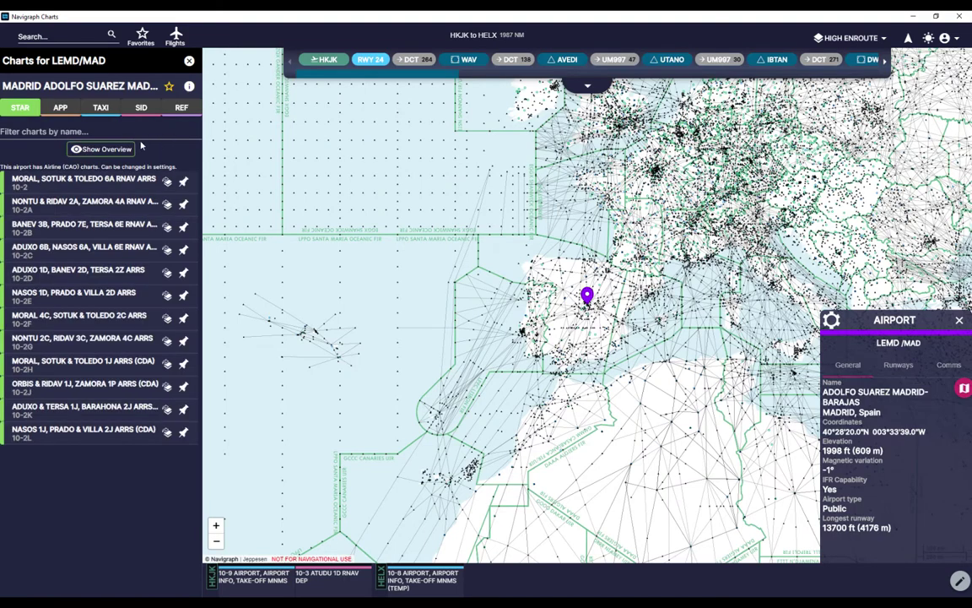
pyautogui.click(85, 164)
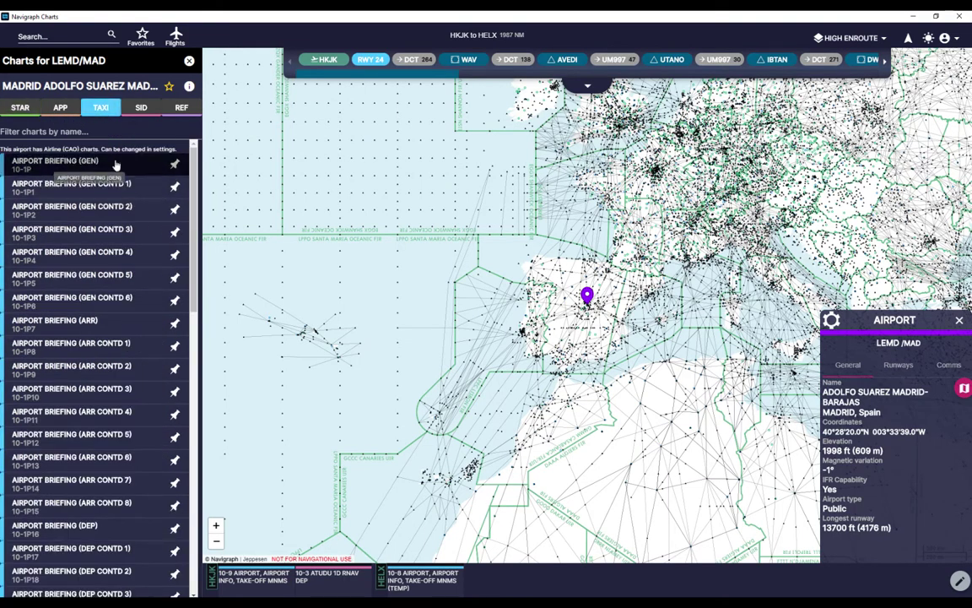
# Read the preferential configurations in LEMD's 10-1P general briefing, and open the 10-1P1 continuation page
pyautogui.scroll(2, 544, 301)
pyautogui.scroll(-2, 544, 301)
pyautogui.scroll(2, 545, 301)
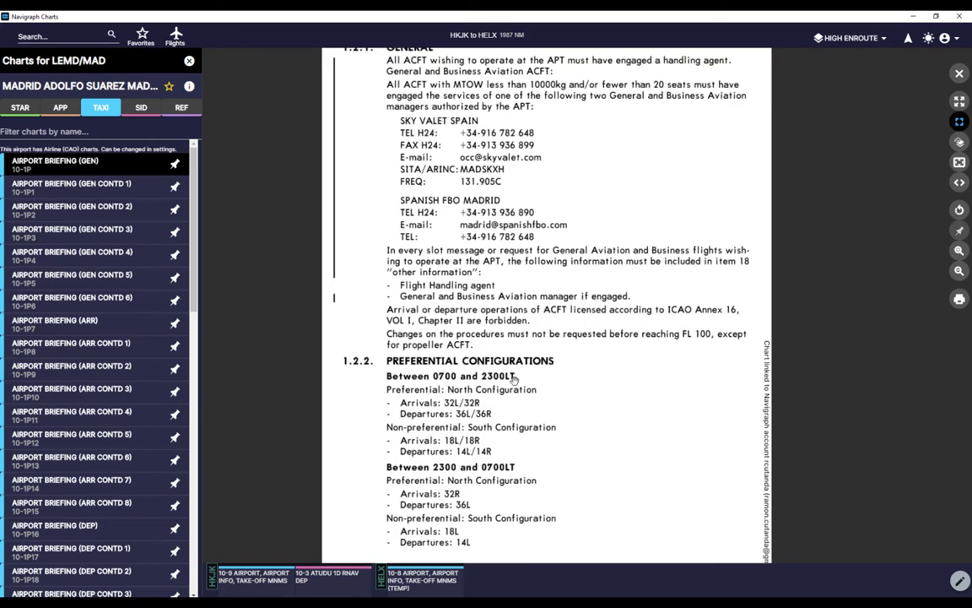
pyautogui.moveTo(524, 432); pyautogui.dragTo(527, 346)
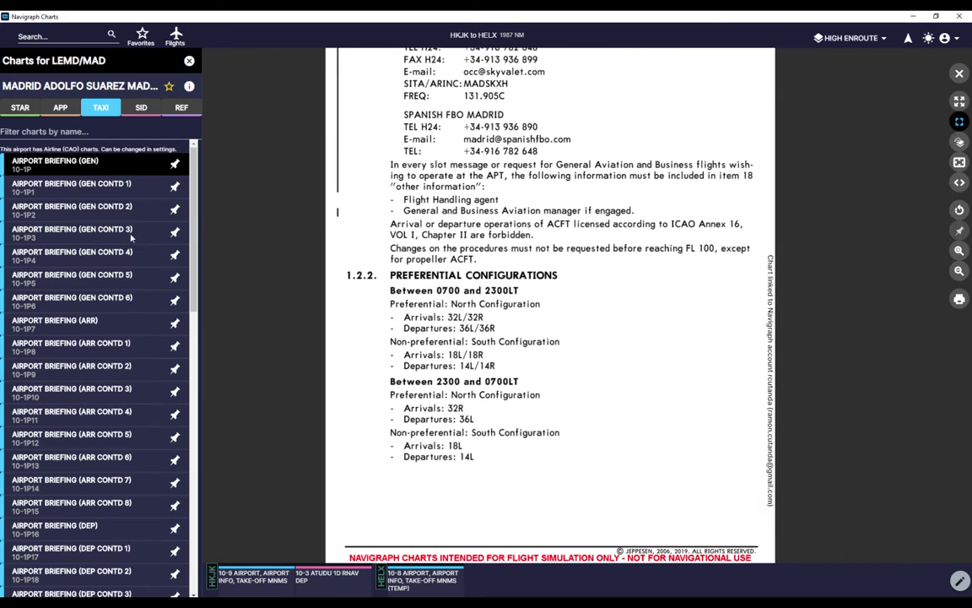
pyautogui.click(75, 187)
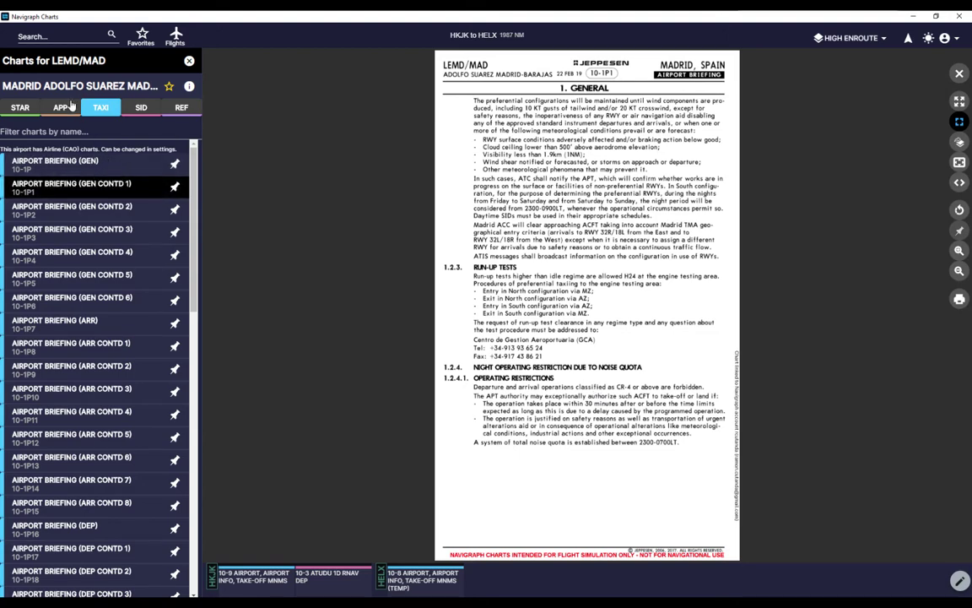
# Hide and reopen the LEMD chart list, and display the pinned HKJK 10-9 airport chart
pyautogui.click(189, 61)
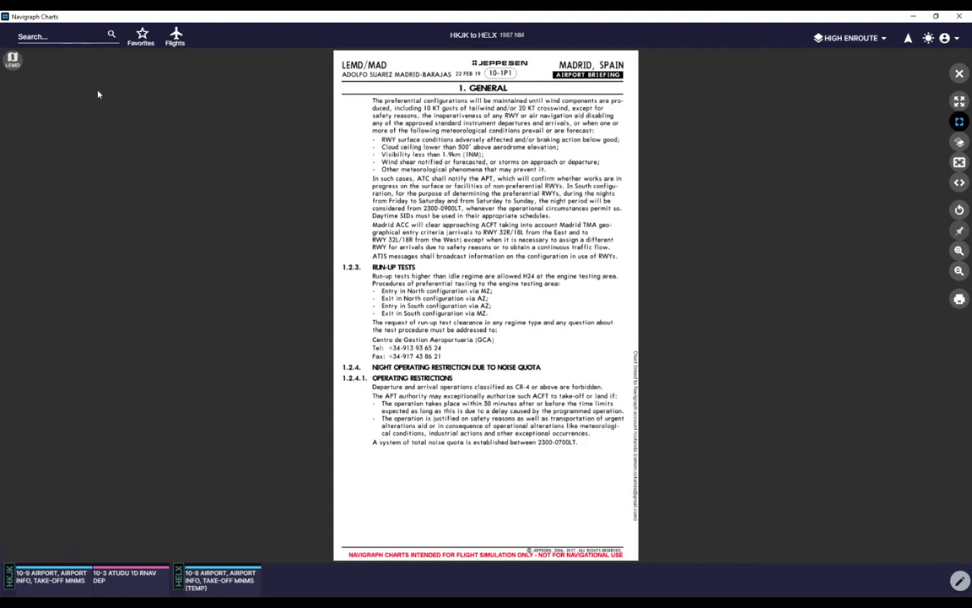
pyautogui.click(12, 59)
pyautogui.click(238, 581)
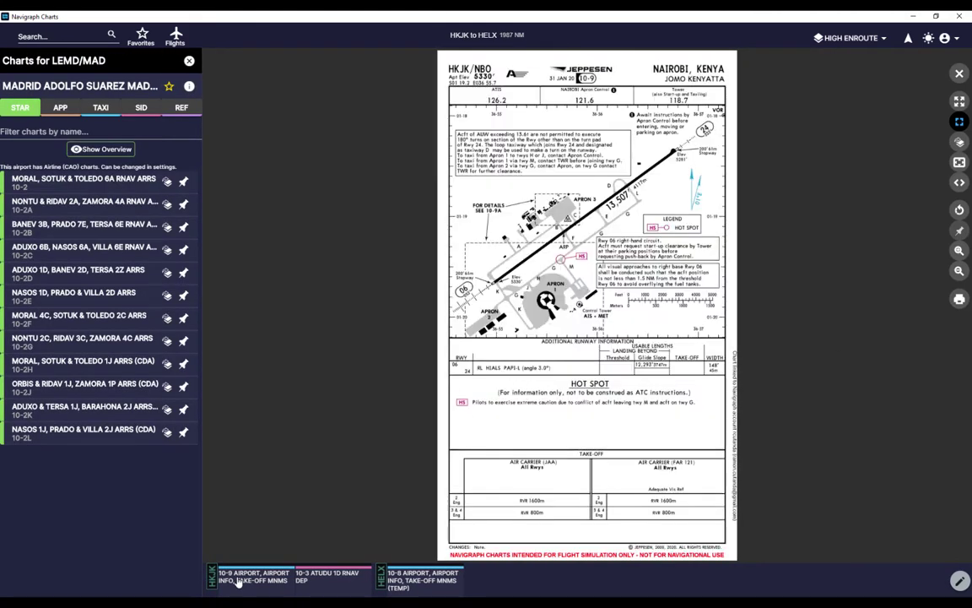
# View the options for the active HKJK to HELX flight, and display the pinned ATUDU 1D RNAV departure chart
pyautogui.click(176, 35)
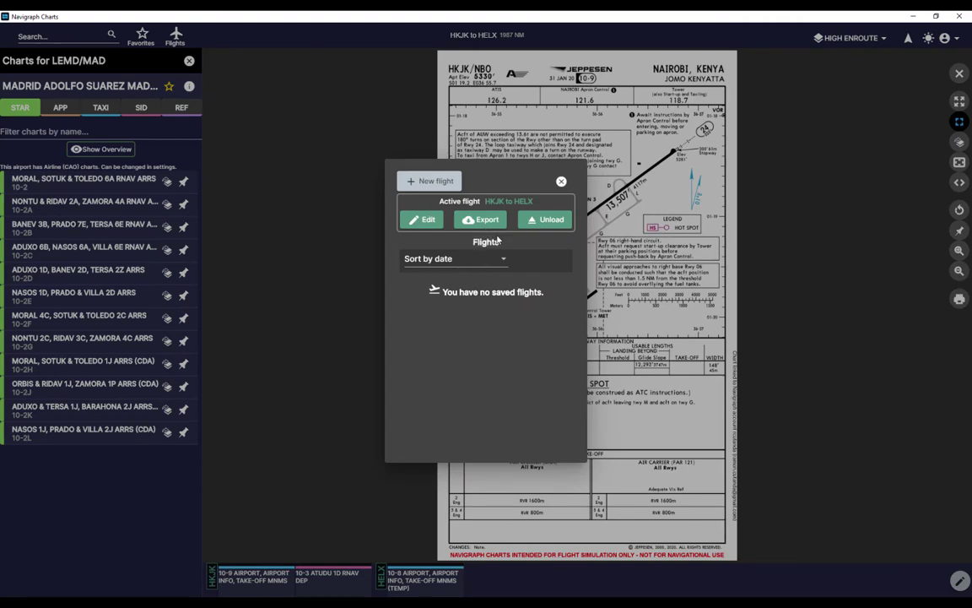
pyautogui.click(561, 181)
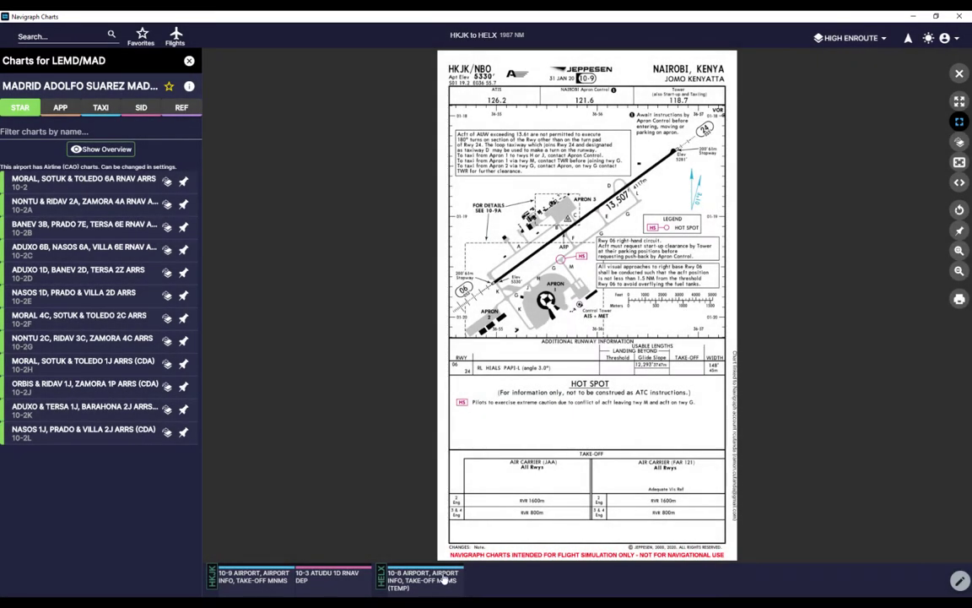
pyautogui.click(326, 577)
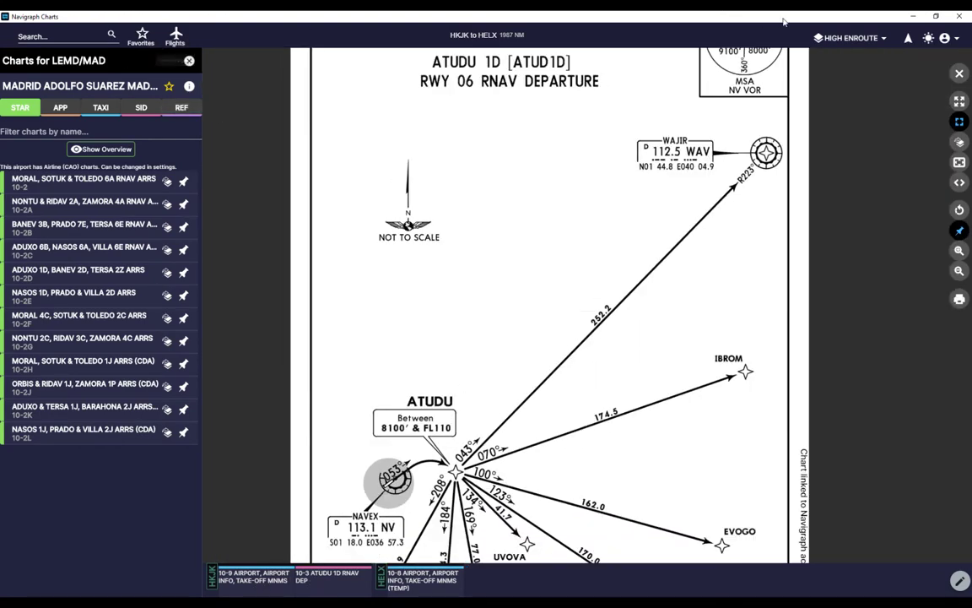
# Return to the enroute map and open the 10-9 airport chart of HKJK from the flight route
pyautogui.click(848, 38)
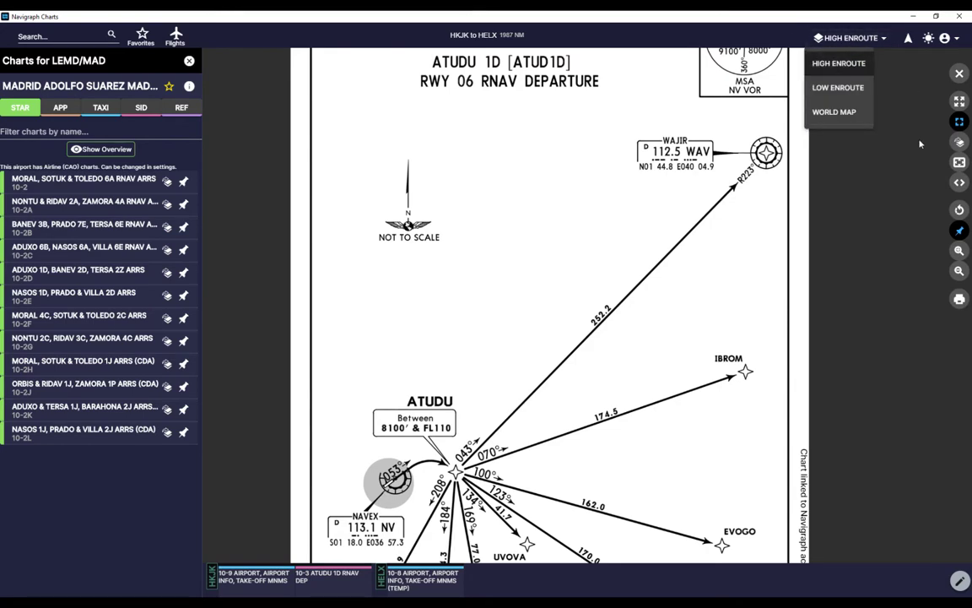
pyautogui.click(959, 121)
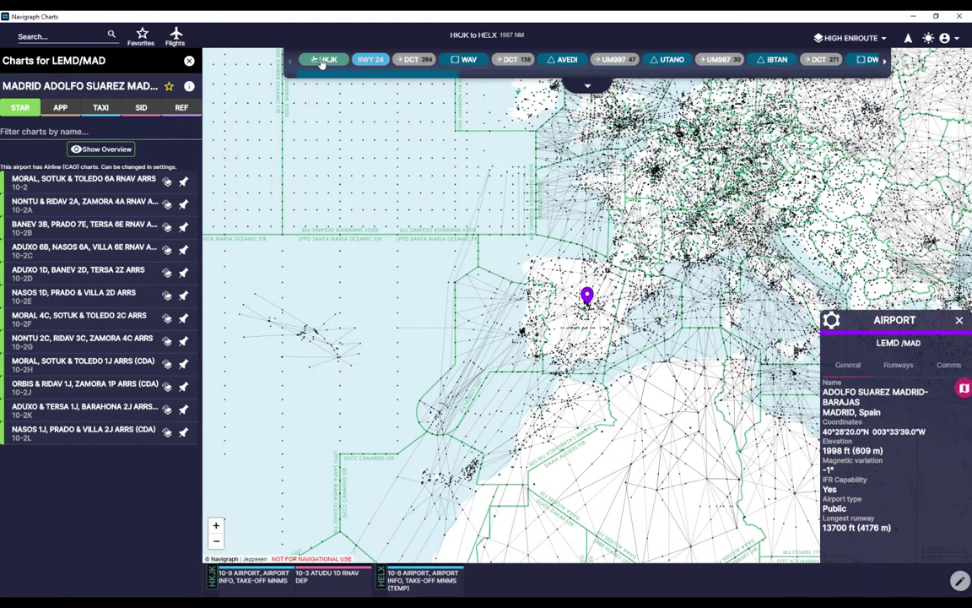
pyautogui.click(323, 60)
pyautogui.click(338, 72)
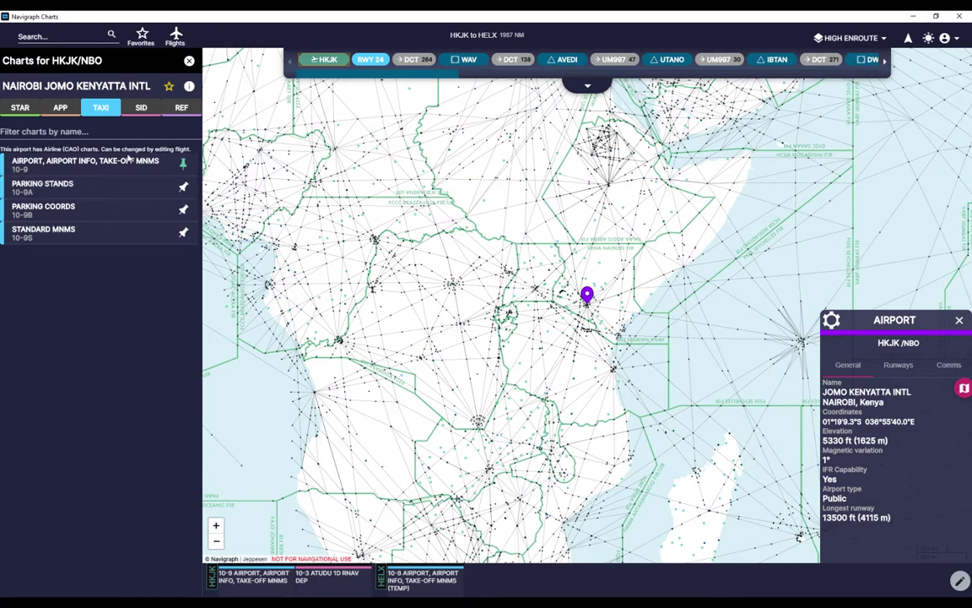
pyautogui.click(127, 160)
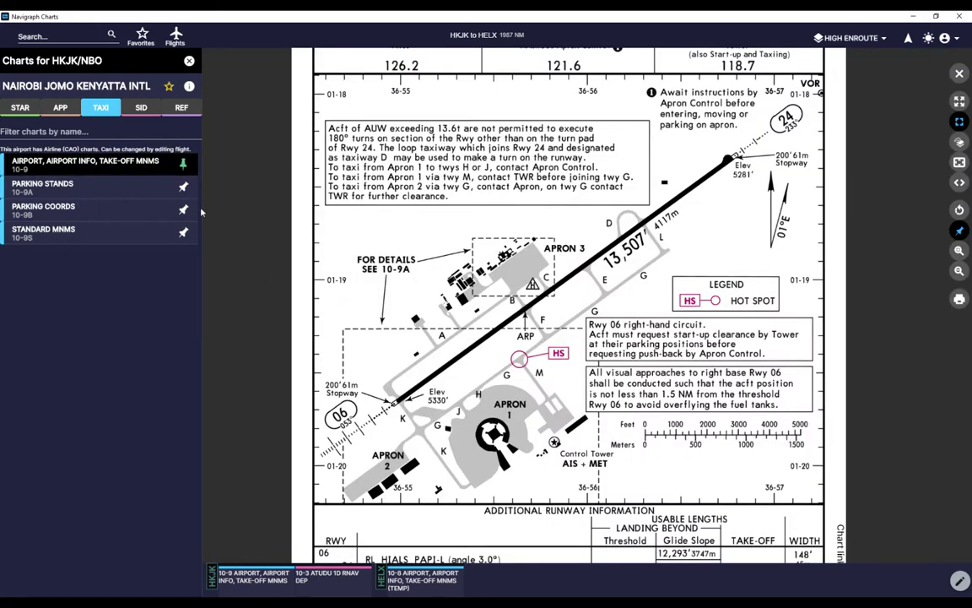
# Review the pinned ATUDU 1D departure and HELX 10-8 airport charts, and return to the HKJK 10-9 chart
pyautogui.click(310, 591)
pyautogui.scroll(3, 591, 401)
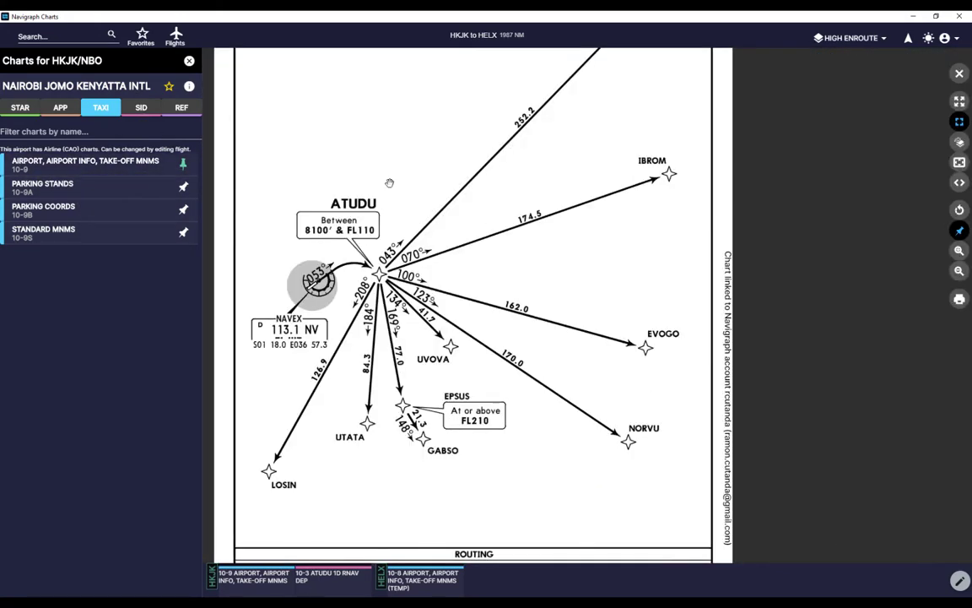
pyautogui.moveTo(460, 388); pyautogui.dragTo(449, 499)
pyautogui.click(420, 580)
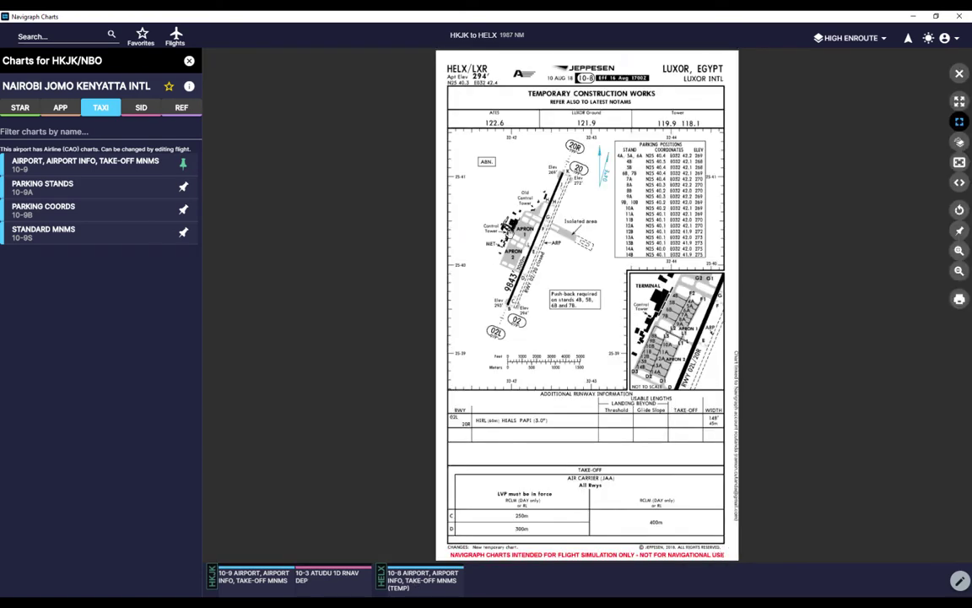
pyautogui.scroll(3, 582, 219)
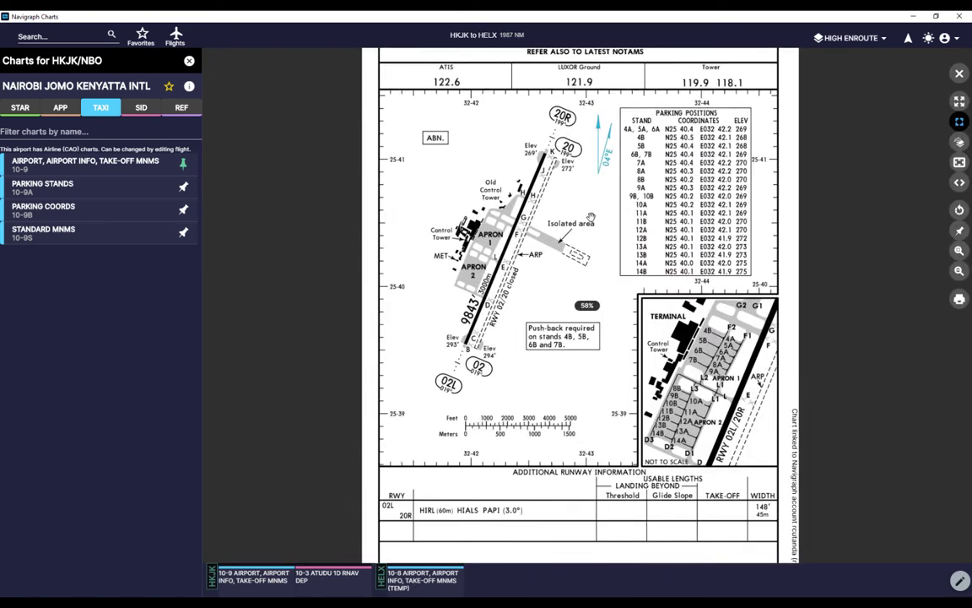
pyautogui.click(252, 579)
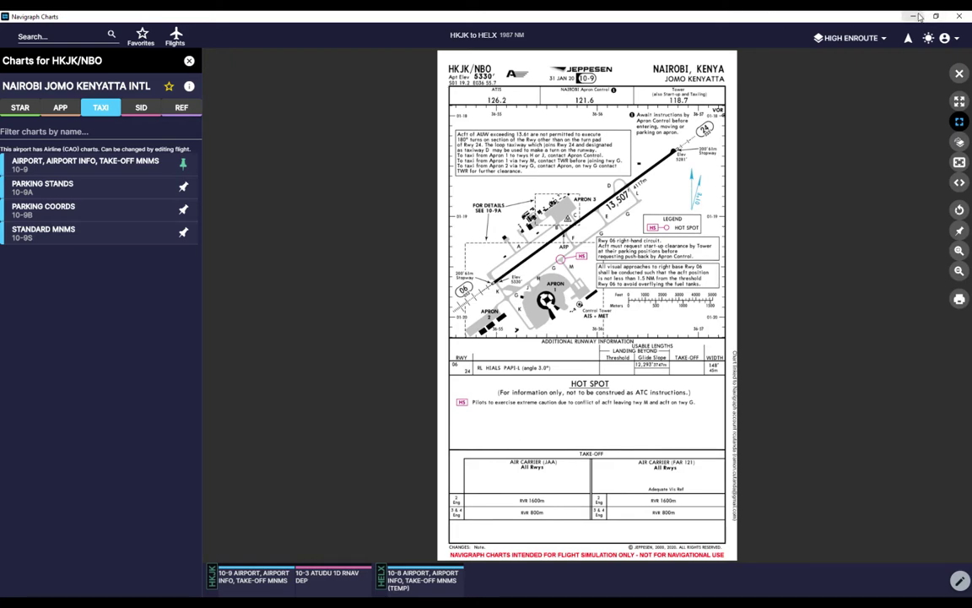
# Minimize Navigraph Charts, and launch VAT-Spy to view the online traffic over California
pyautogui.click(915, 16)
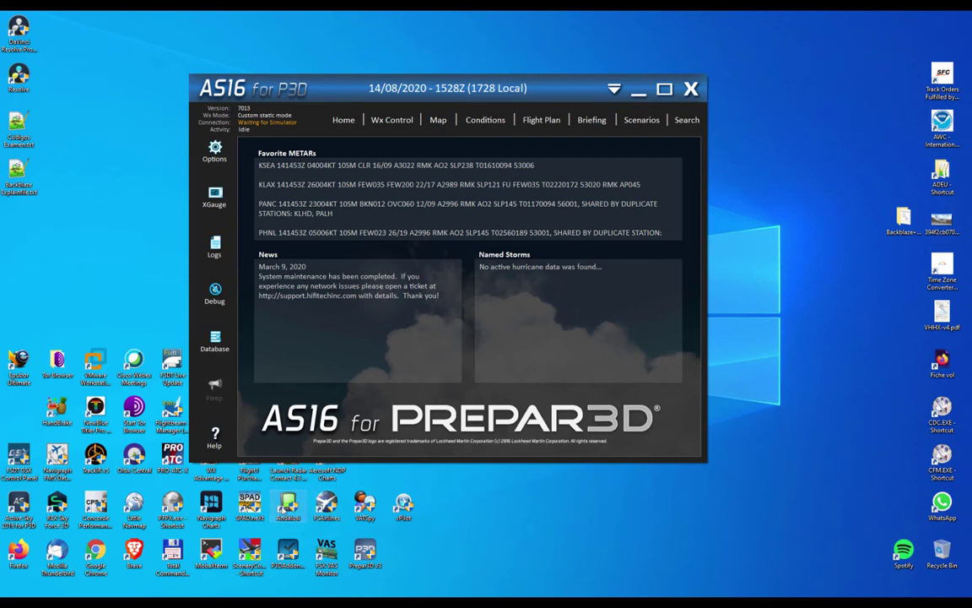
pyautogui.doubleClick(365, 504)
pyautogui.scroll(4, 479, 330)
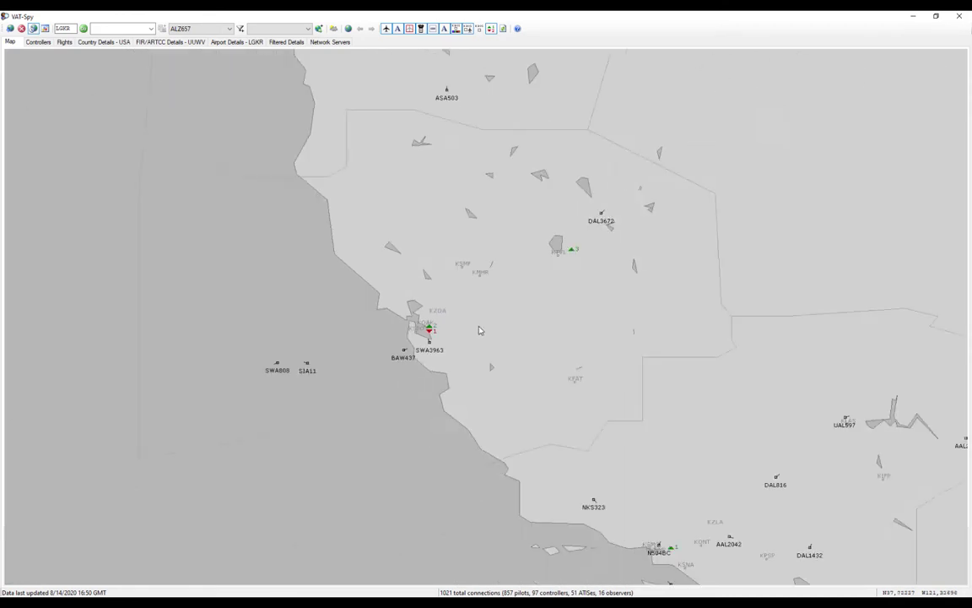
# Look over the online traffic across the eastern United States and check the details of the Indianapolis Center controller
pyautogui.scroll(-6, 479, 330)
pyautogui.moveTo(479, 330); pyautogui.dragTo(51, 228)
pyautogui.moveTo(735, 355); pyautogui.dragTo(258, 285)
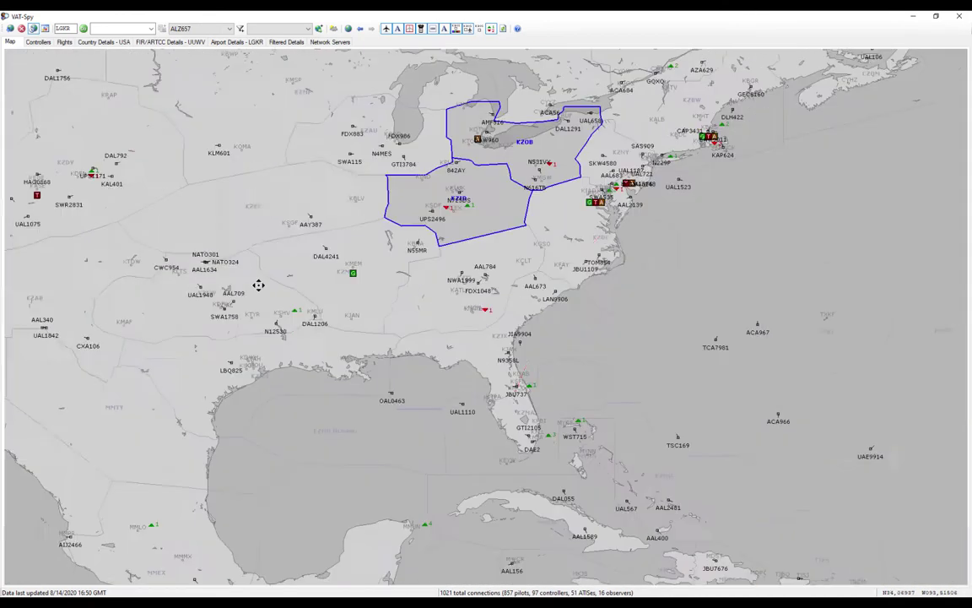
pyautogui.scroll(2, 608, 372)
pyautogui.scroll(3, 466, 309)
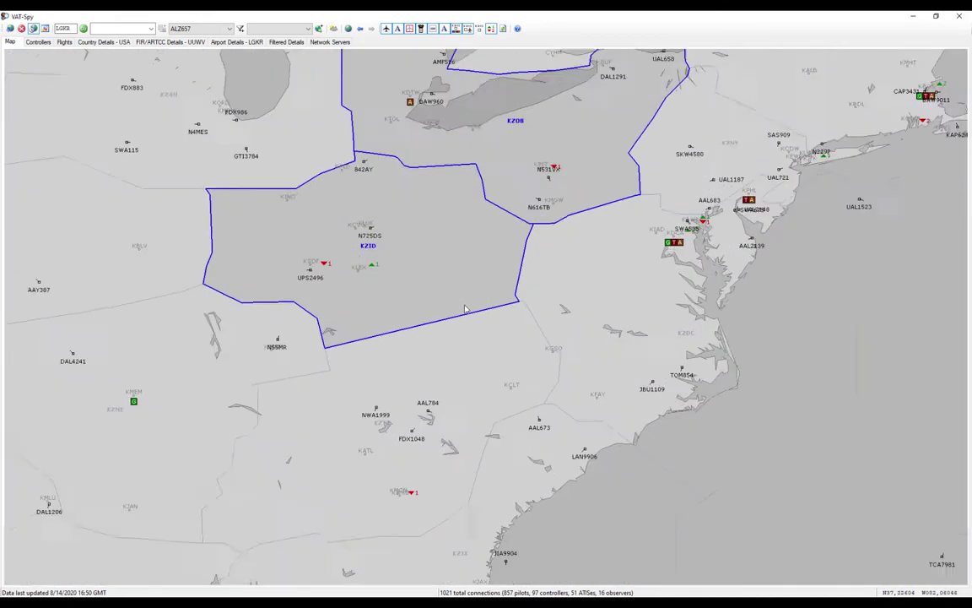
pyautogui.moveTo(465, 309); pyautogui.dragTo(484, 341)
pyautogui.scroll(2, 484, 341)
pyautogui.moveTo(407, 306)
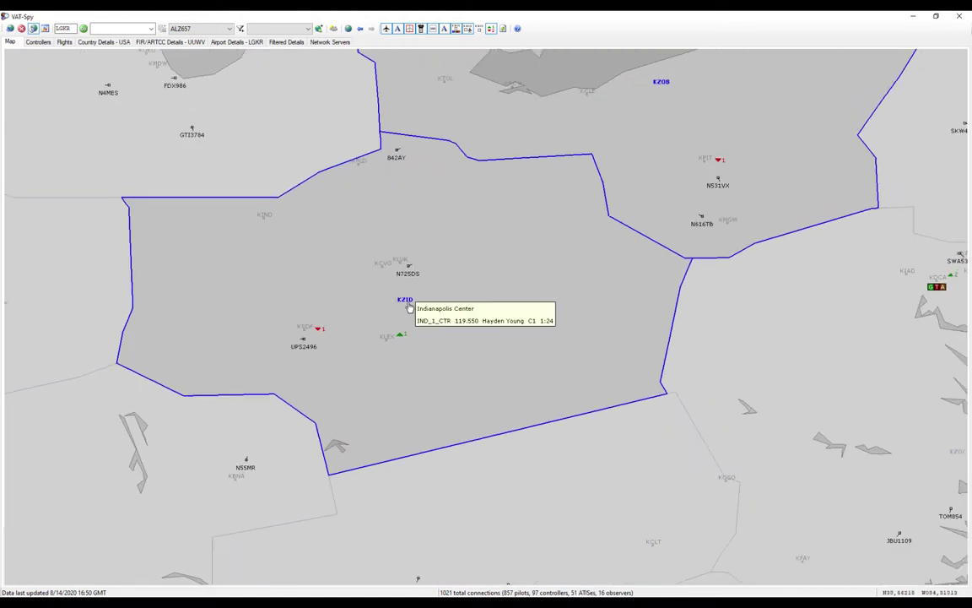
pyautogui.scroll(-3, 622, 293)
pyautogui.scroll(3, 752, 329)
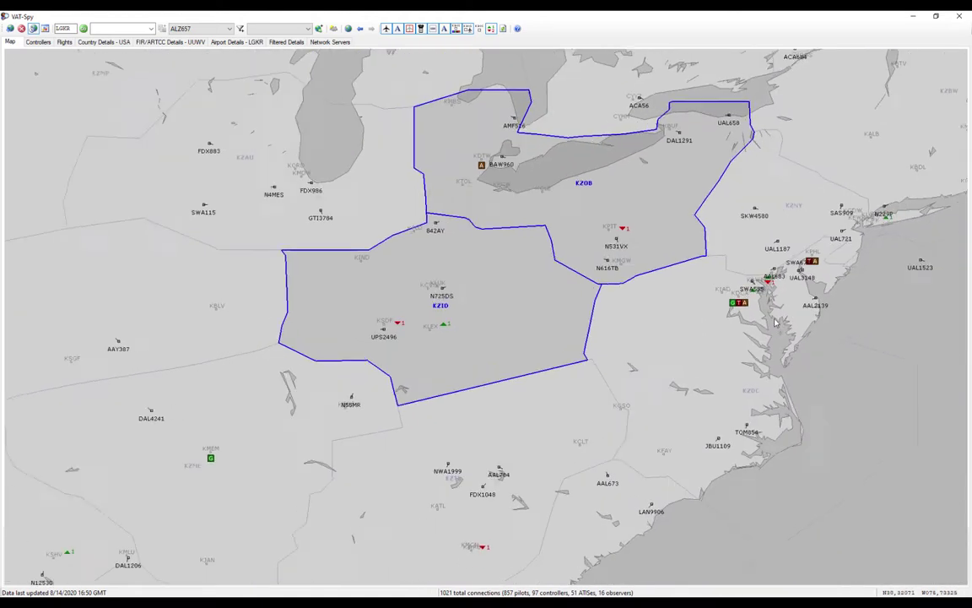
# Open the KDCA ATIS details from the Washington Reagan airport on the map and read along the ATIS text
pyautogui.moveTo(752, 329); pyautogui.dragTo(178, 336)
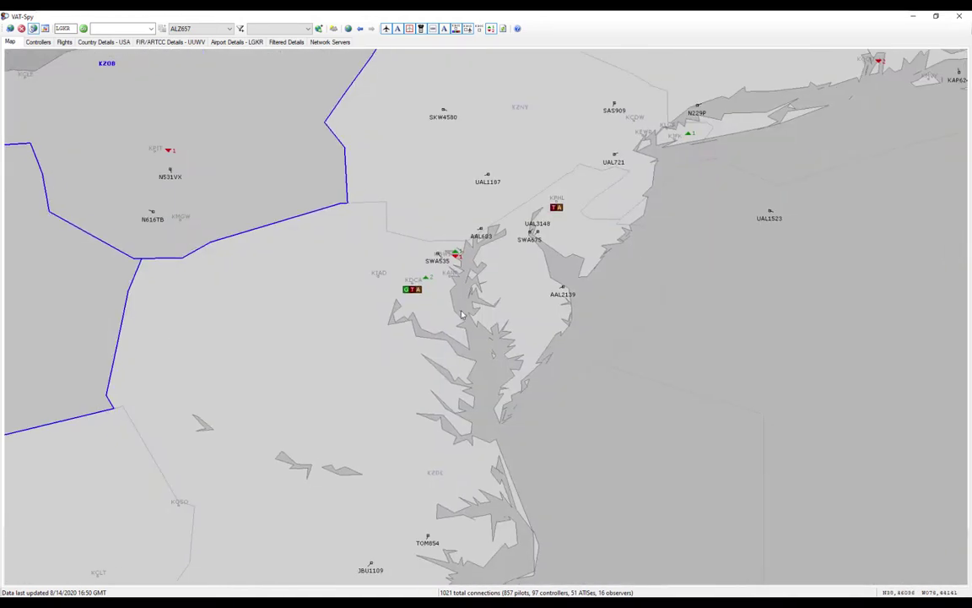
pyautogui.rightClick(419, 296)
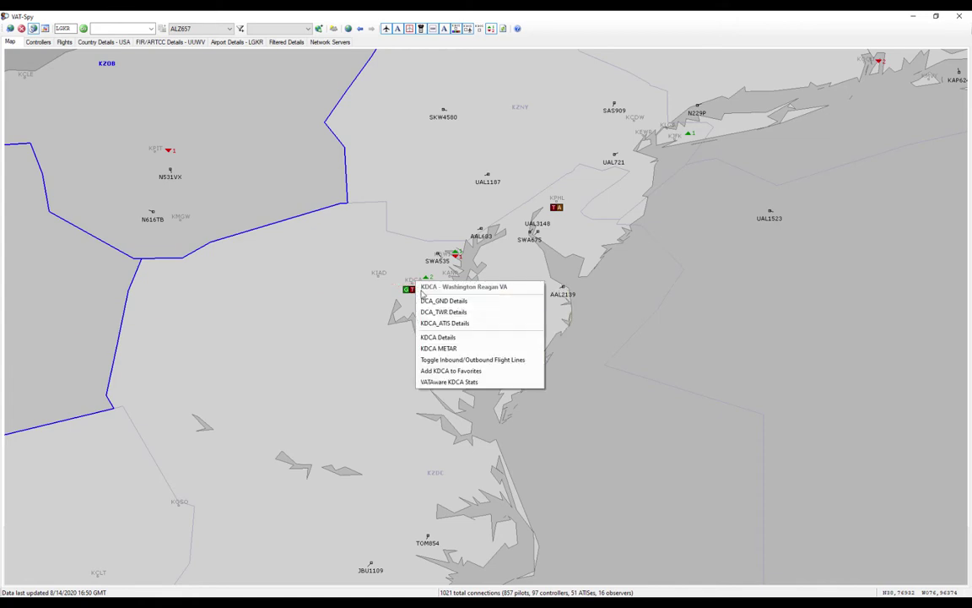
pyautogui.click(470, 325)
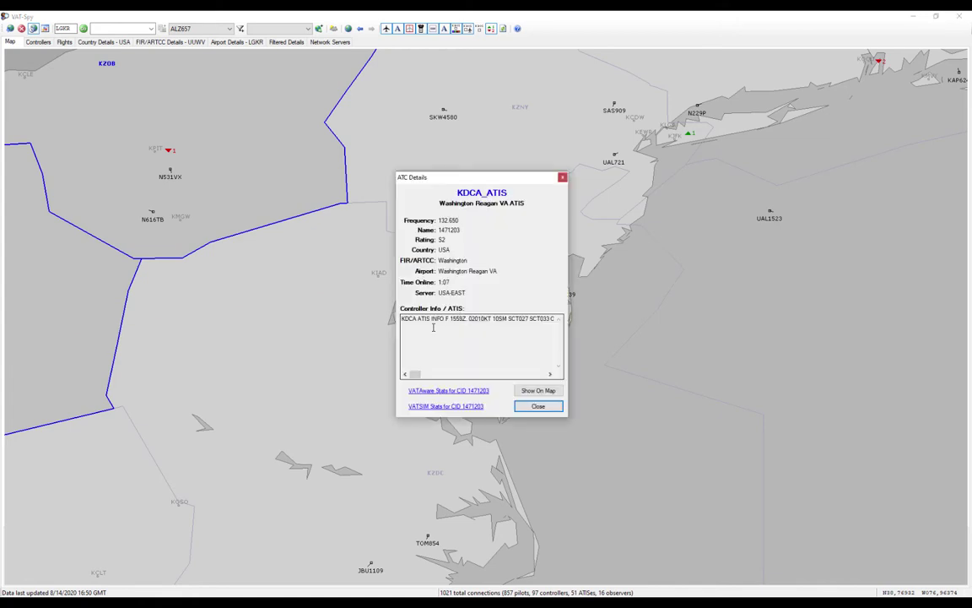
pyautogui.click(433, 327)
pyautogui.press('Right')
pyautogui.press('Right')
pyautogui.press('Right')
pyautogui.press('Right')
pyautogui.press('Right')
pyautogui.press('Right')
pyautogui.press('Right')
pyautogui.press('Right')
pyautogui.press('Right')
pyautogui.press('Right')
pyautogui.press('Right')
pyautogui.press('Right')
pyautogui.press('Right')
pyautogui.press('Right')
pyautogui.press('Right')
pyautogui.press('Right')
pyautogui.press('Right')
pyautogui.press('Right')
pyautogui.press('Right')
pyautogui.press('Right')
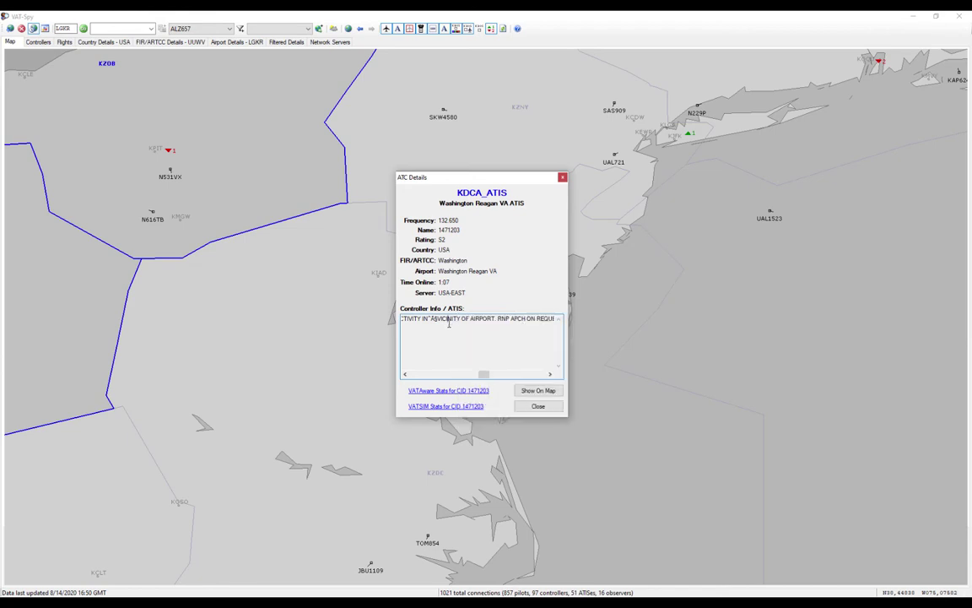
# Copy the complete KDCA ATIS text and paste it into a new Notepad++ document to read it in full
pyautogui.rightClick(493, 317)
pyautogui.click(504, 384)
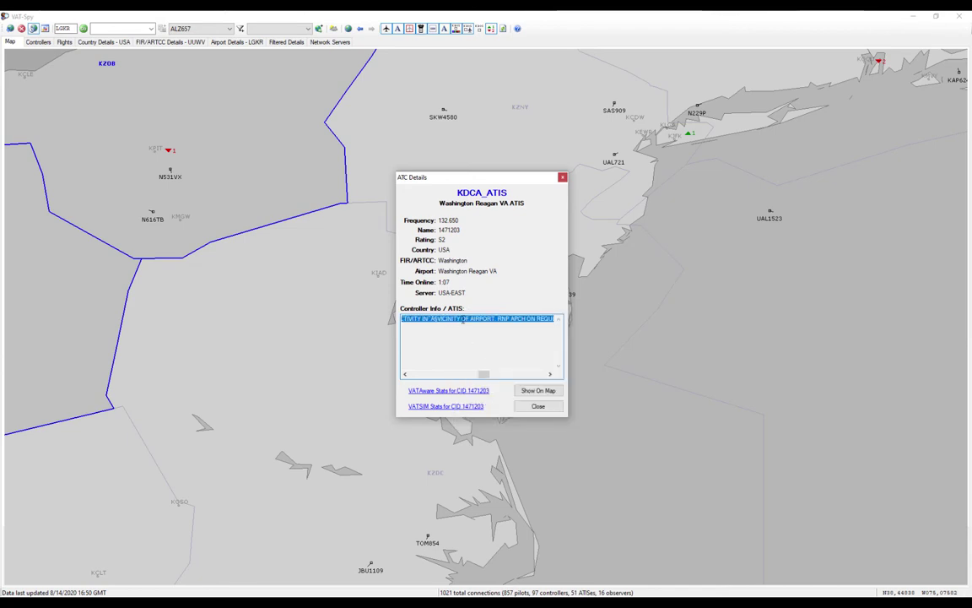
pyautogui.rightClick(463, 318)
pyautogui.click(490, 351)
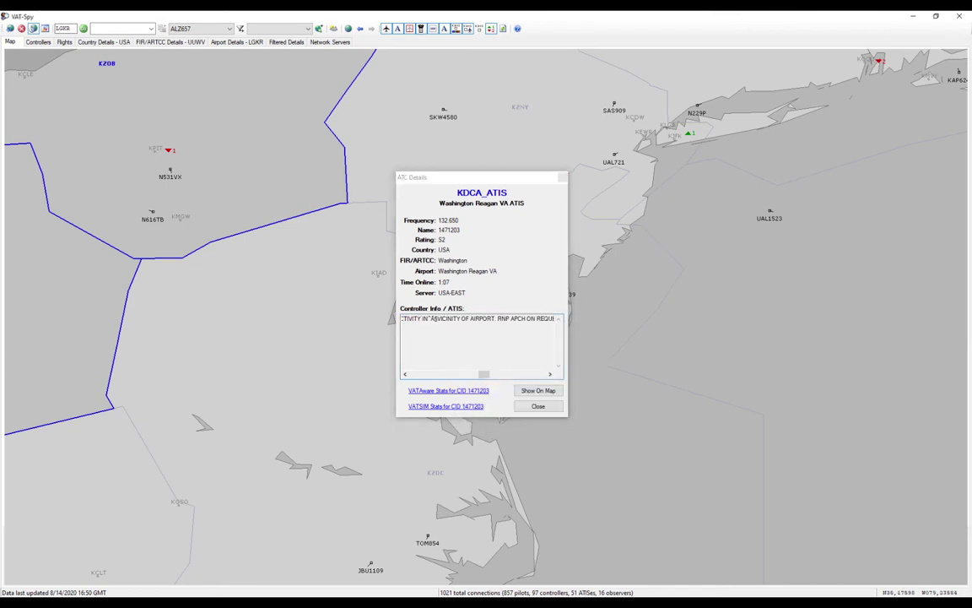
pyautogui.hotkey('ctrl', 'v')
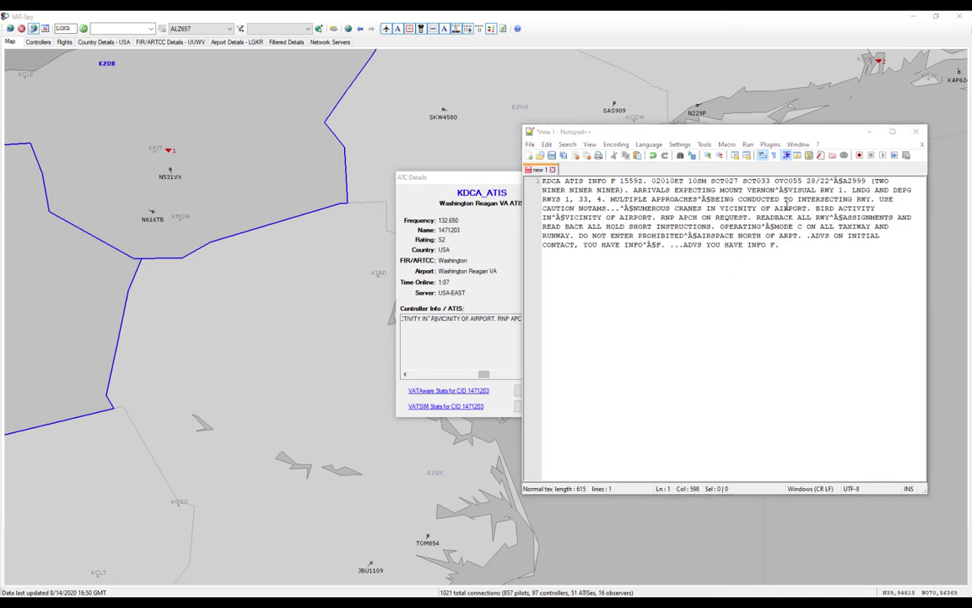
pyautogui.moveTo(543, 180); pyautogui.dragTo(788, 249)
pyautogui.click(804, 246)
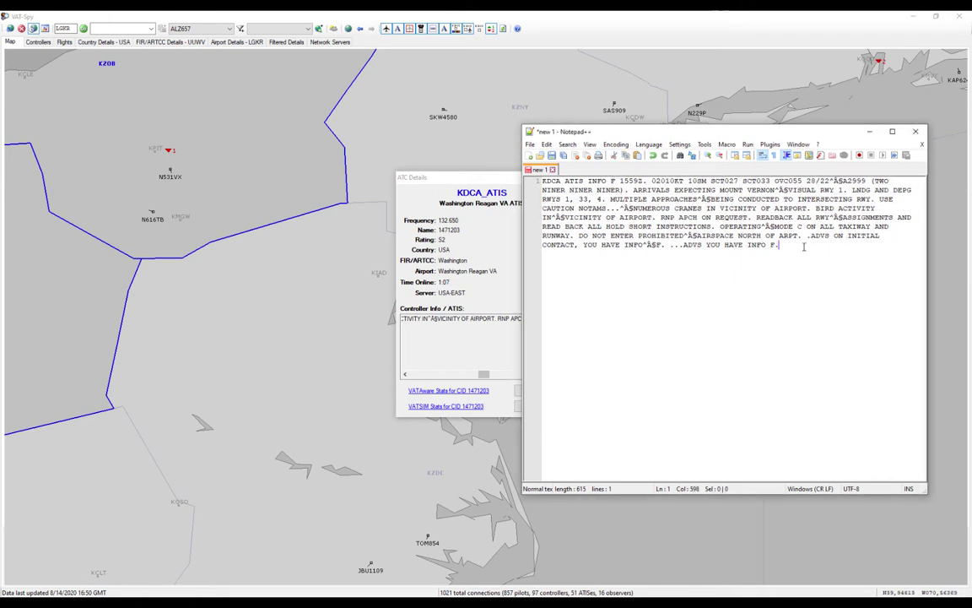
# Return to VAT-Spy, close the KDCA ATIS details, and examine the controllers and flights around Philadelphia and New York
pyautogui.click(916, 131)
pyautogui.click(507, 343)
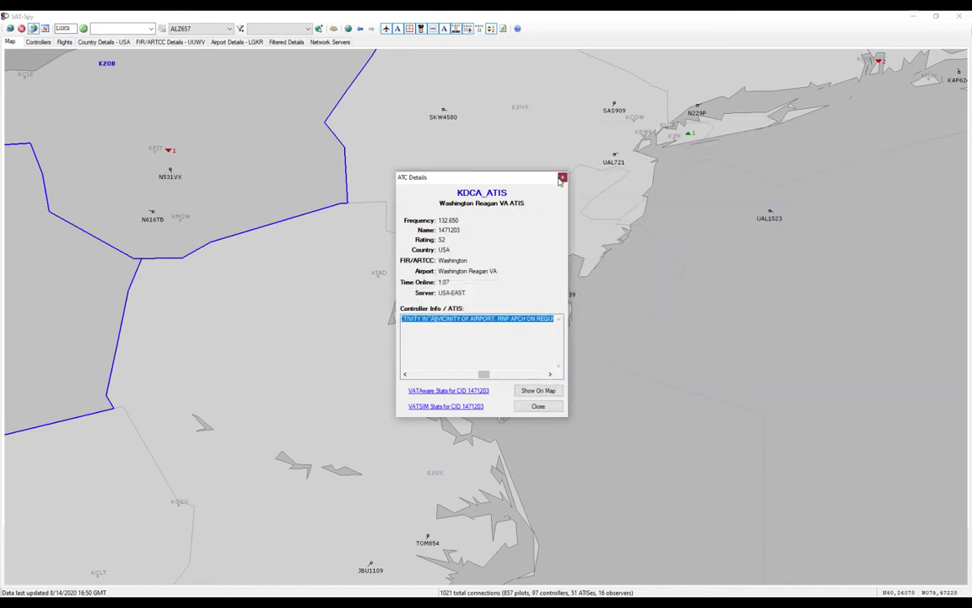
pyautogui.click(562, 179)
pyautogui.scroll(-5, 413, 266)
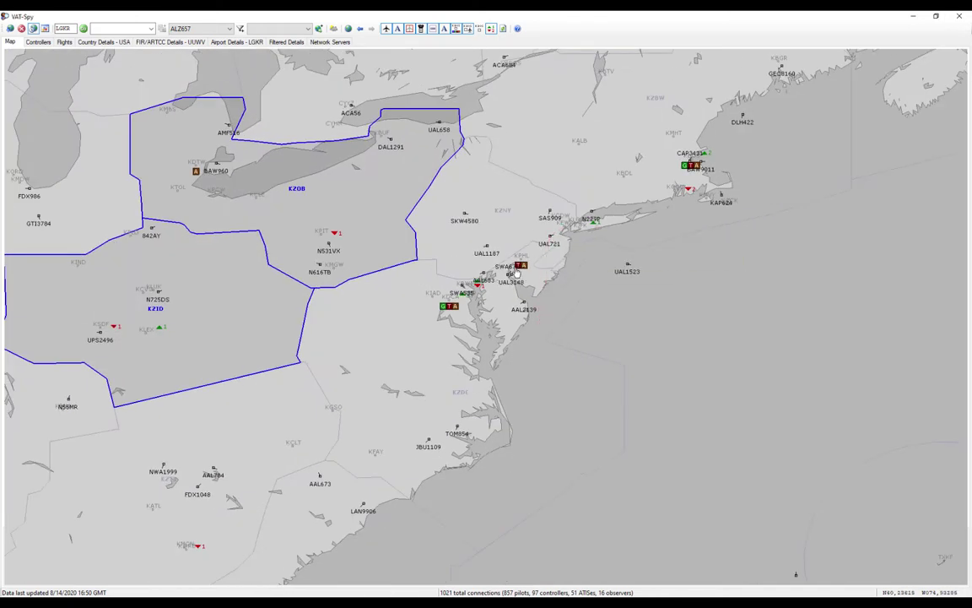
pyautogui.moveTo(524, 269)
pyautogui.moveTo(331, 411)
pyautogui.scroll(2, 545, 333)
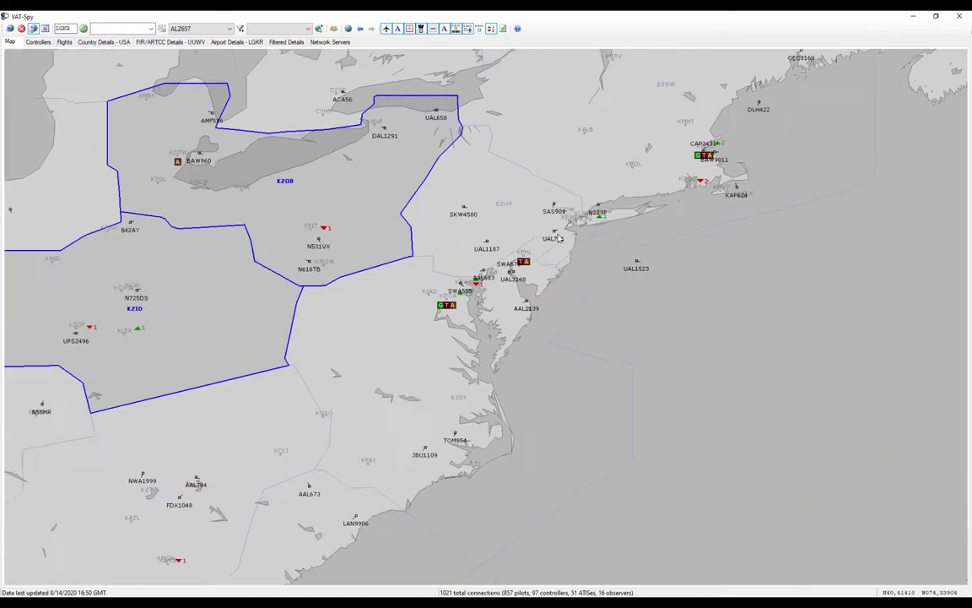
pyautogui.scroll(-1, 571, 375)
pyautogui.scroll(1, 559, 317)
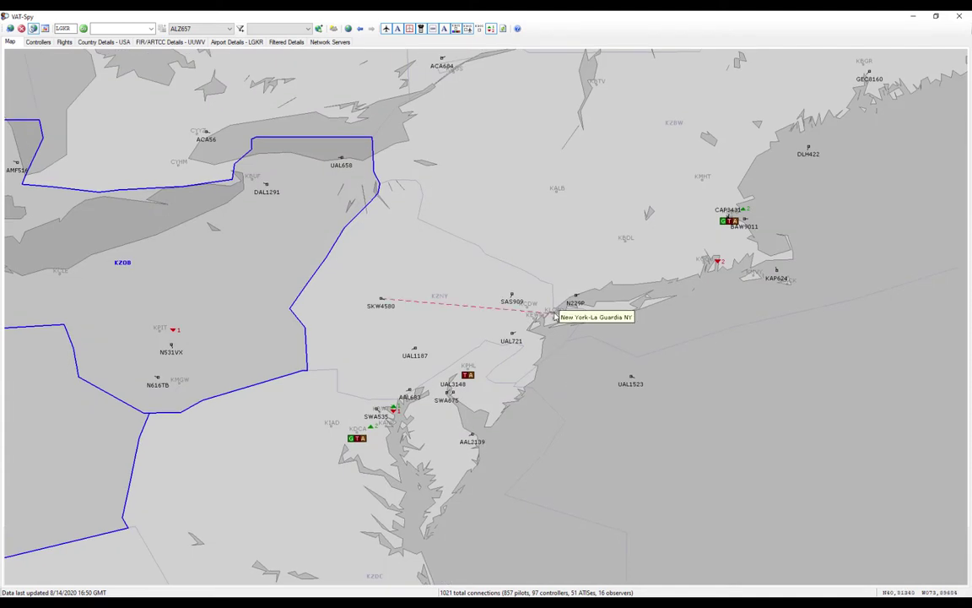
# Show the inbound and outbound flight lines of New York-John F. Kennedy on the map, and hide them again
pyautogui.rightClick(557, 322)
pyautogui.click(624, 349)
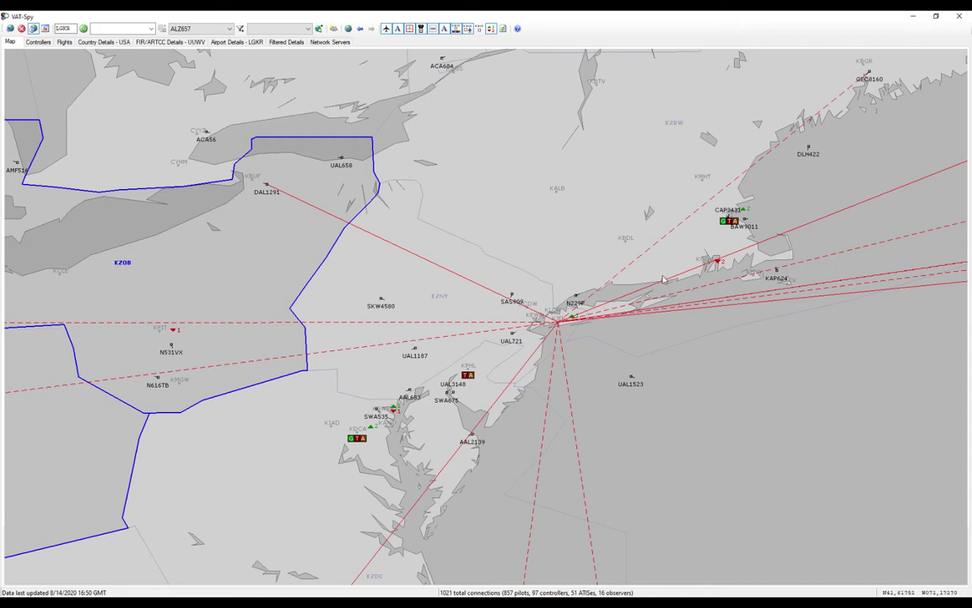
pyautogui.moveTo(621, 370); pyautogui.dragTo(527, 398)
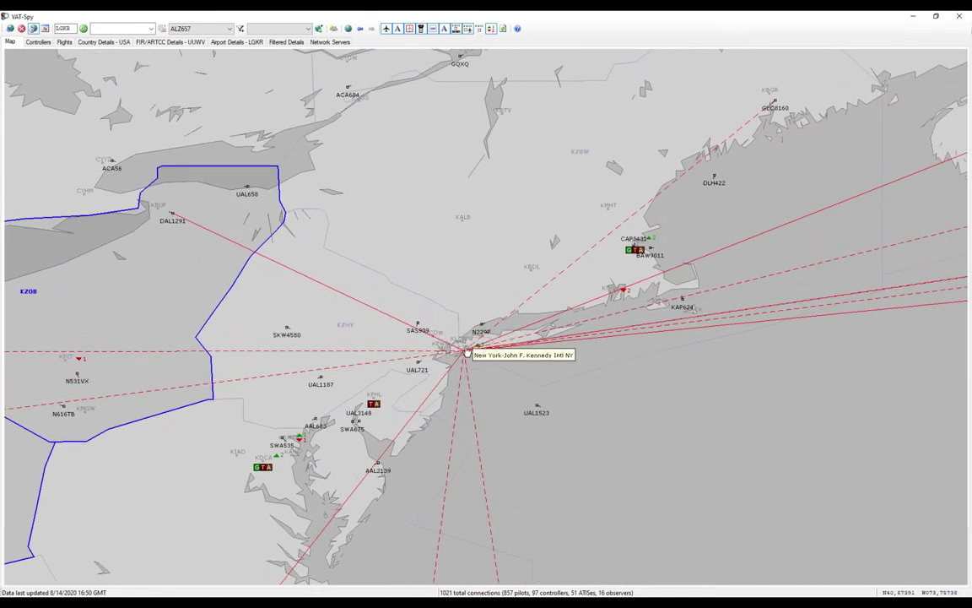
pyautogui.rightClick(464, 350)
pyautogui.click(511, 377)
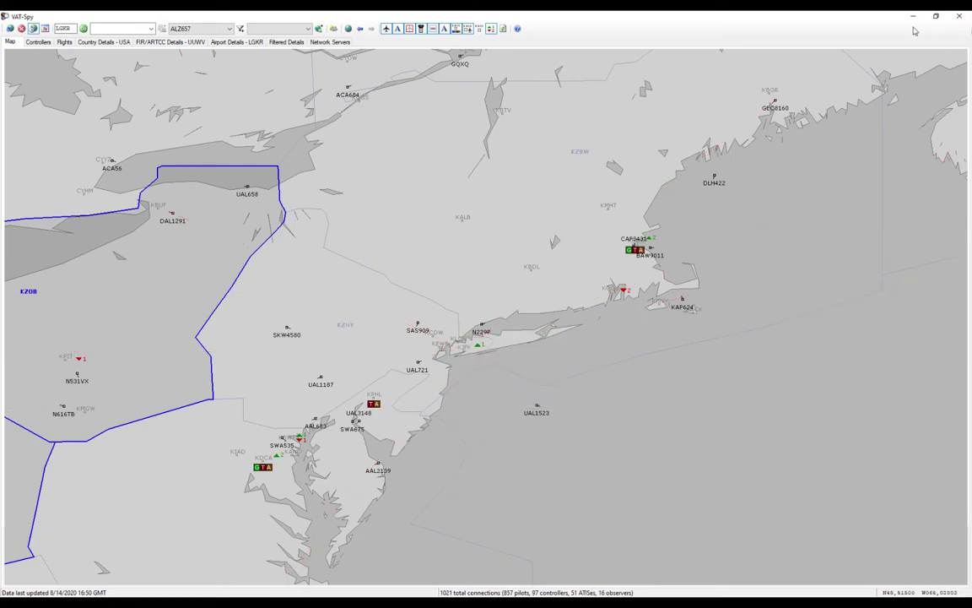
# Close VAT-Spy and launch Scenery Config Editor from the desktop as administrator
pyautogui.click(960, 16)
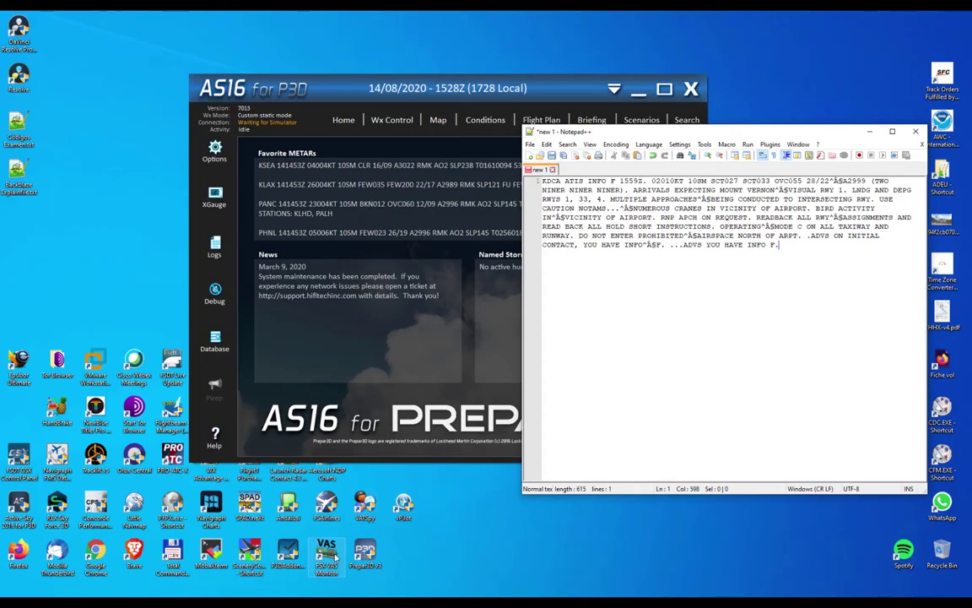
pyautogui.click(455, 548)
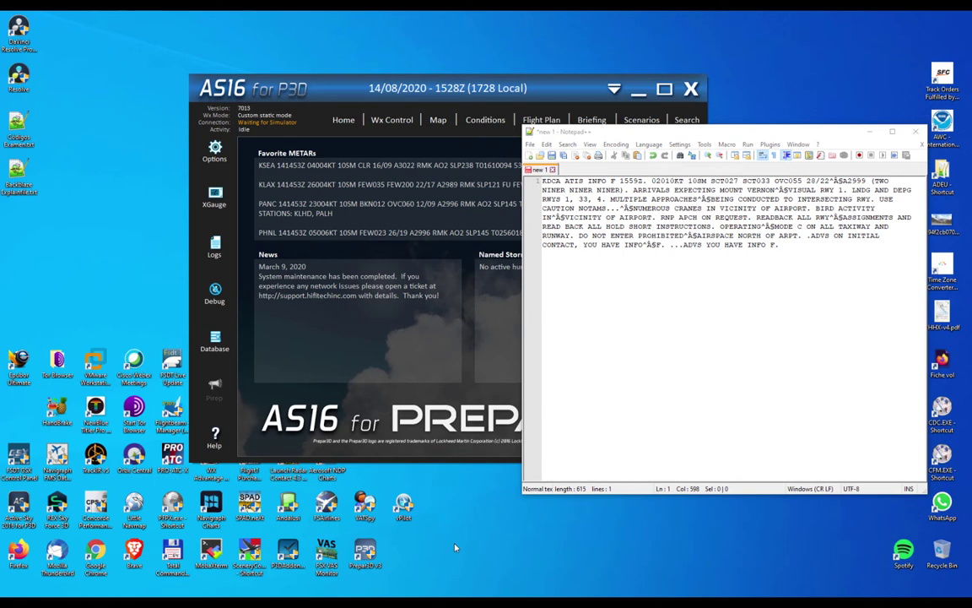
pyautogui.click(250, 553)
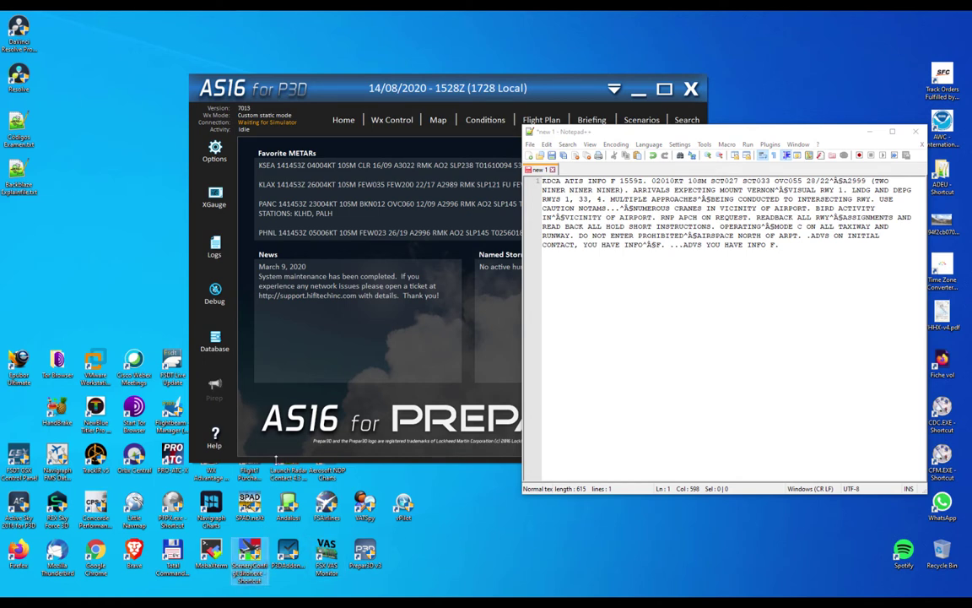
pyautogui.click(287, 417)
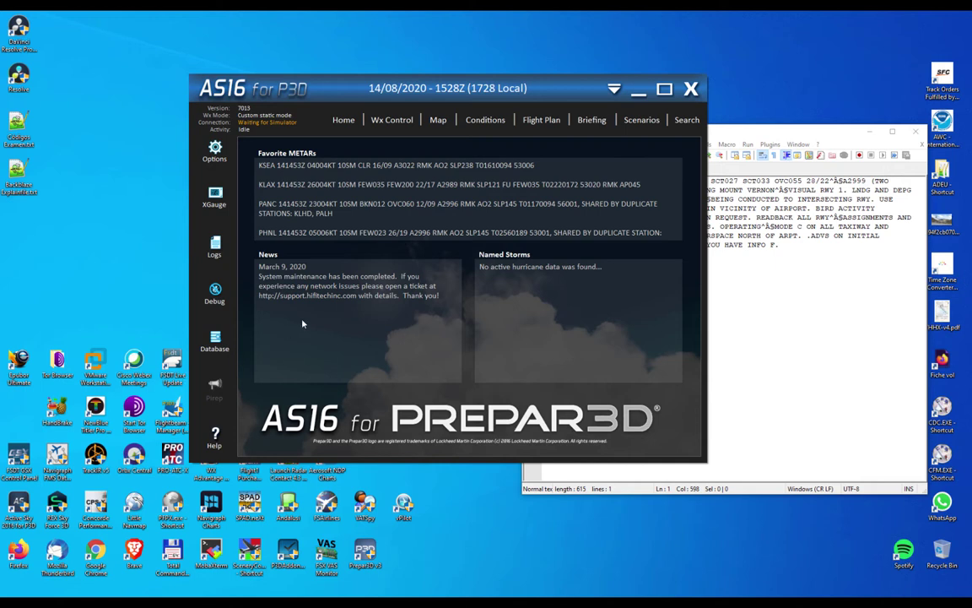
pyautogui.rightClick(250, 554)
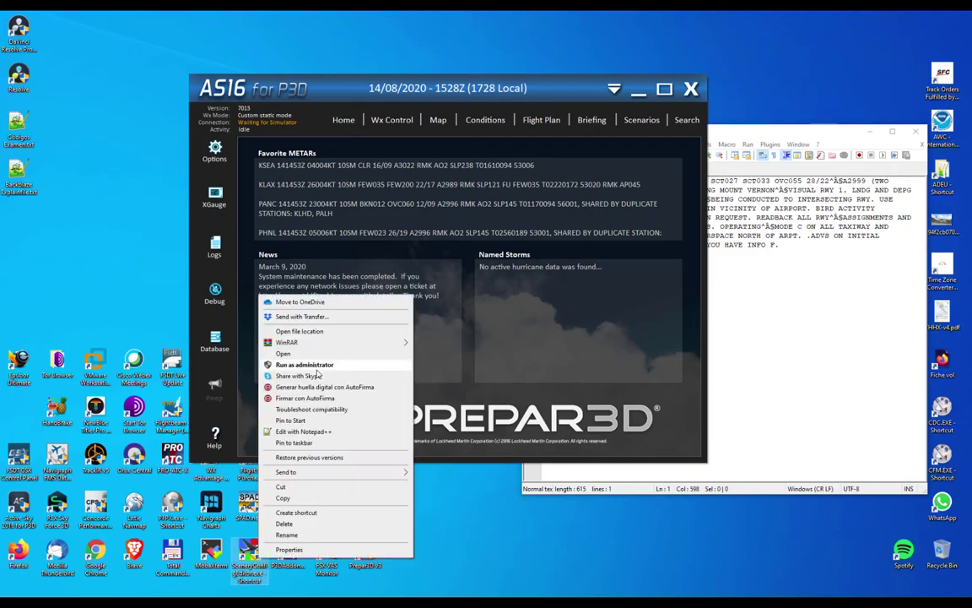
pyautogui.click(317, 368)
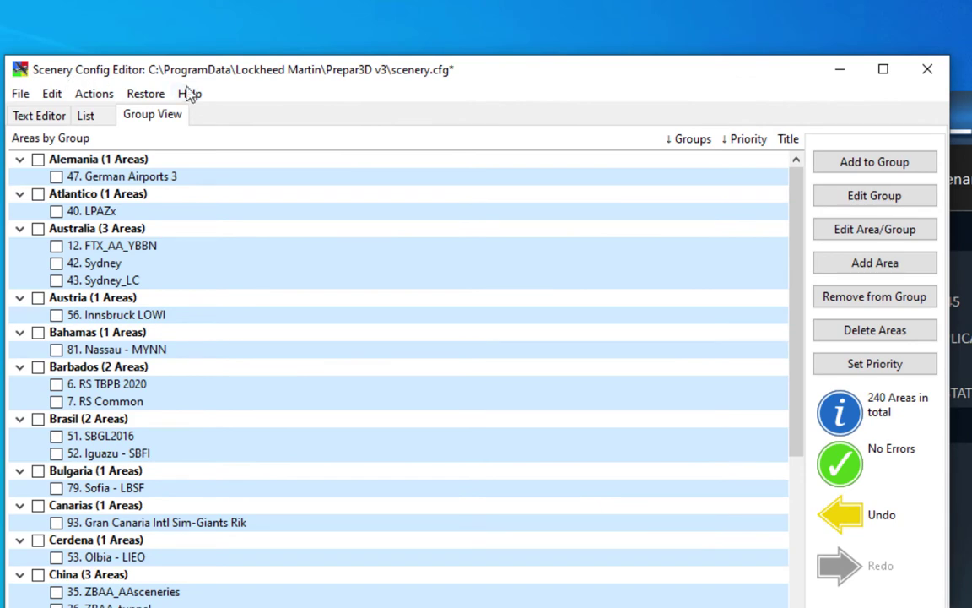
# Check the version of Scenery Config Editor in its About information and close it
pyautogui.click(190, 93)
pyautogui.click(217, 116)
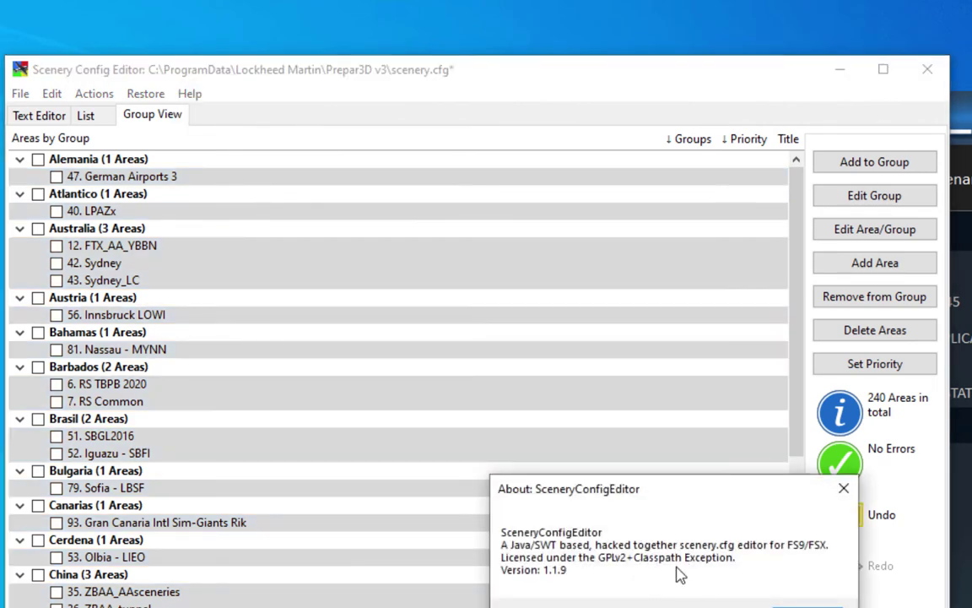
pyautogui.click(806, 605)
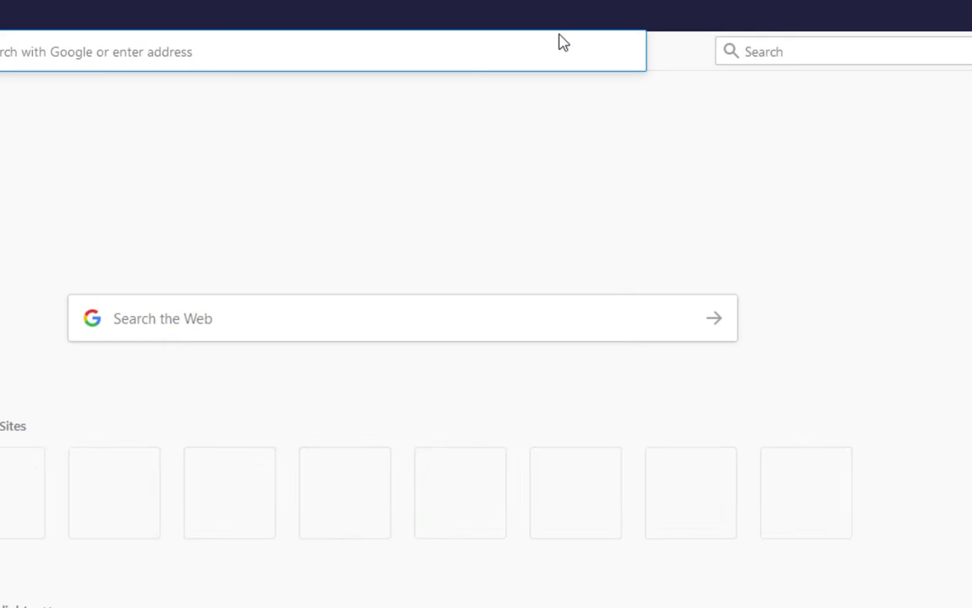
# Switch to Firefox, search the web for "scenery config edutir", and open the FS2004/FSX Scenery Config Editor page on SourceForge
pyautogui.click(560, 42)
pyautogui.click(795, 51)
pyautogui.write('s')
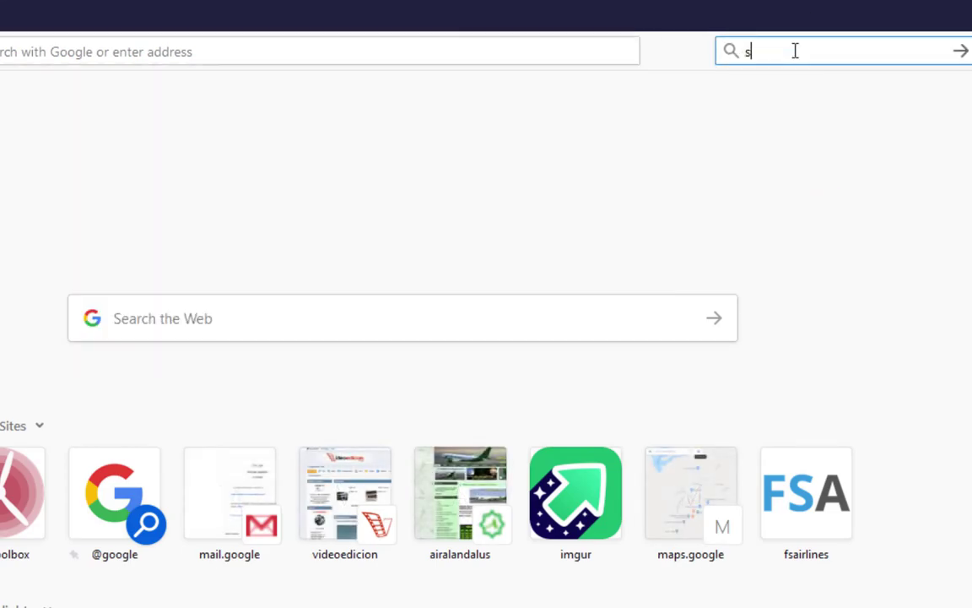
pyautogui.write('cenery config edutor')
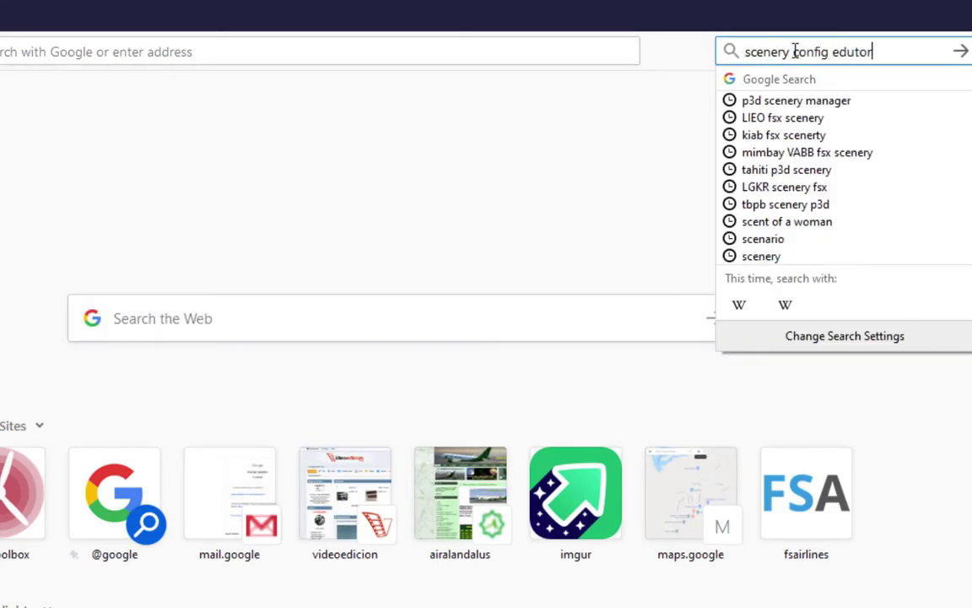
pyautogui.press('BackSpace')
pyautogui.press('BackSpace')
pyautogui.write('ir')
pyautogui.press('Return')
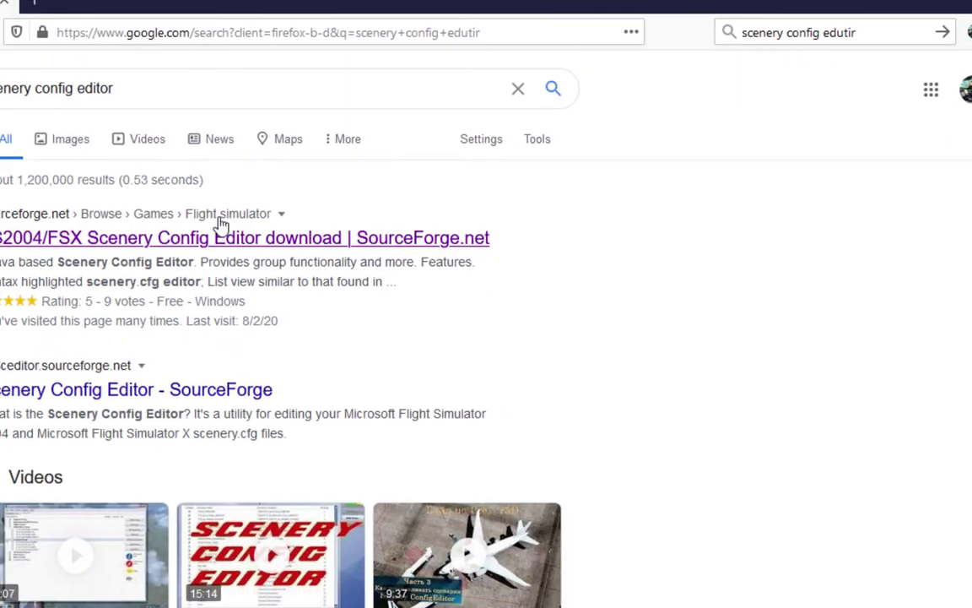
pyautogui.click(202, 238)
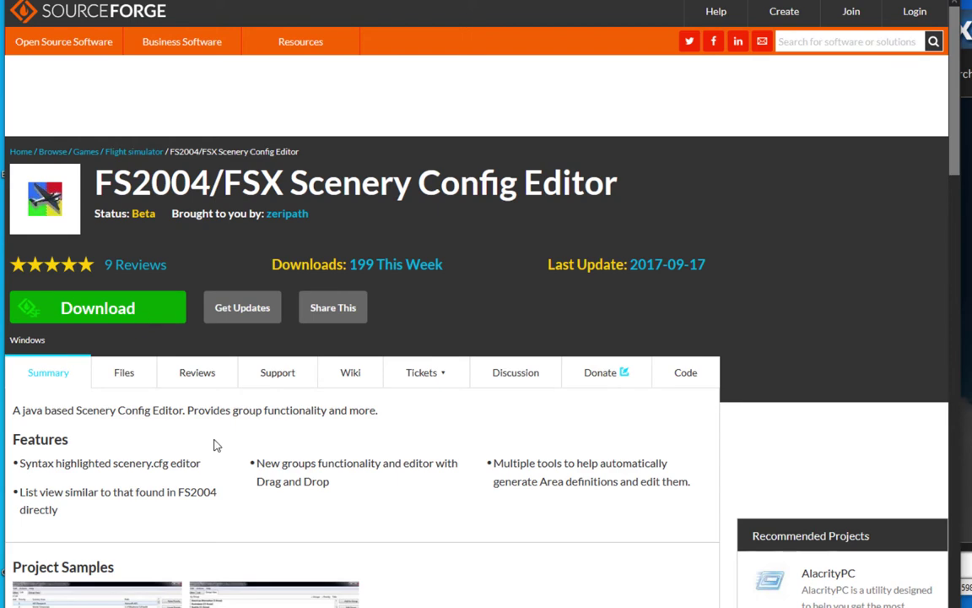
# Visit the installer's download page, return to the Scenery Config Editor project page, and look through its features, activity and license sections
pyautogui.scroll(-4, 258, 443)
pyautogui.scroll(3, 312, 325)
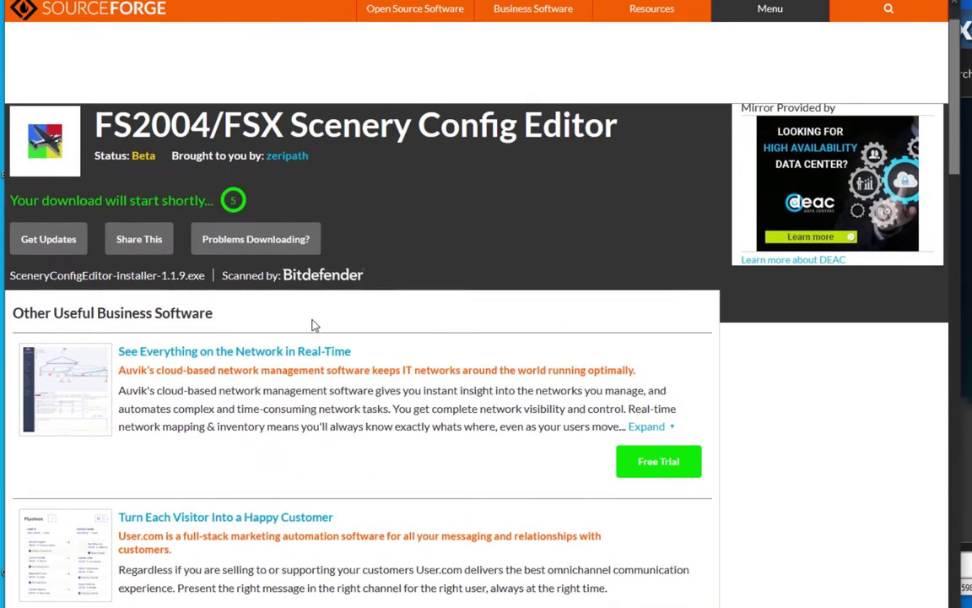
pyautogui.scroll(1, 313, 325)
pyautogui.rightClick(319, 351)
pyautogui.click(326, 362)
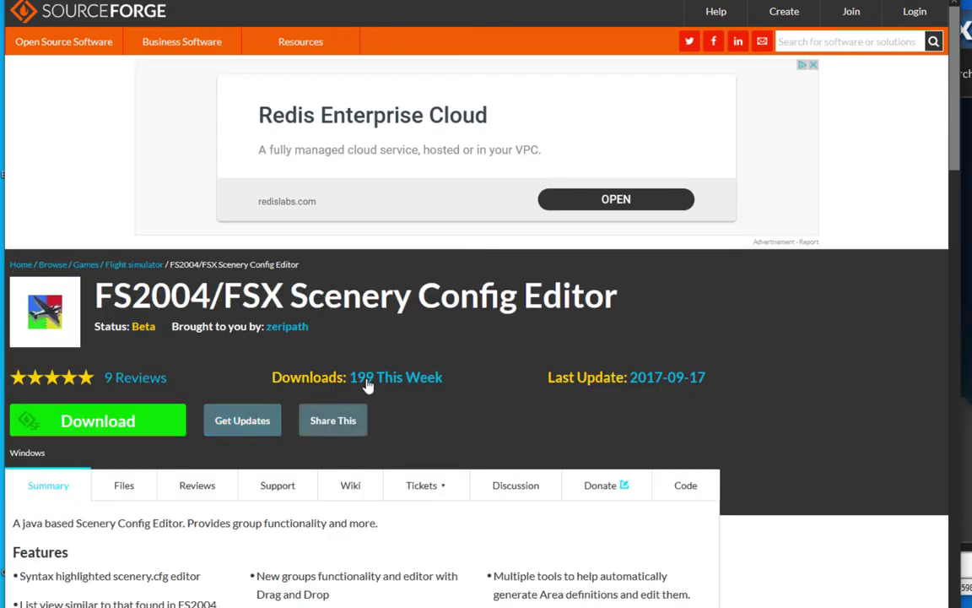
pyautogui.scroll(-3, 329, 335)
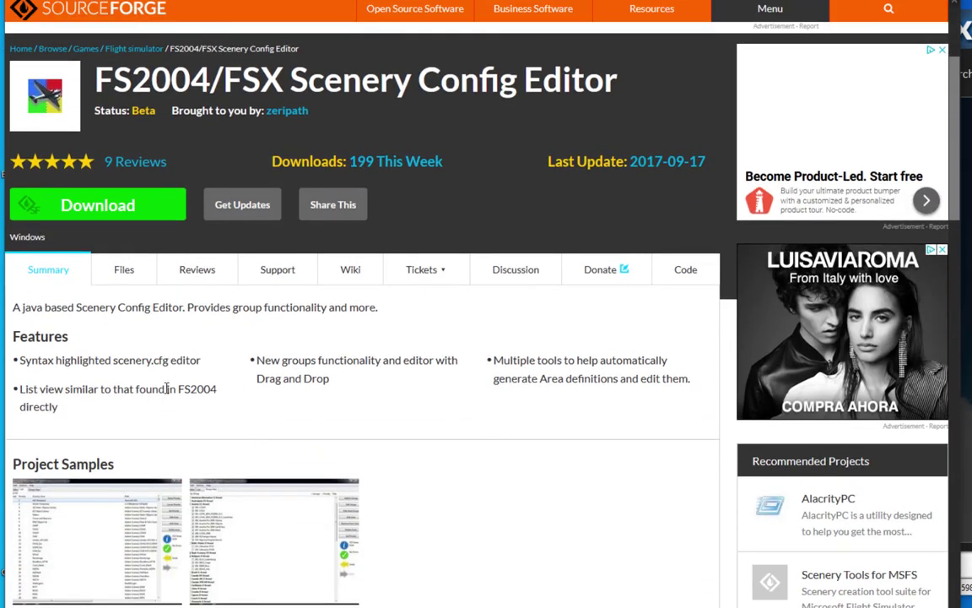
pyautogui.scroll(-6, 167, 390)
pyautogui.scroll(-3, 330, 406)
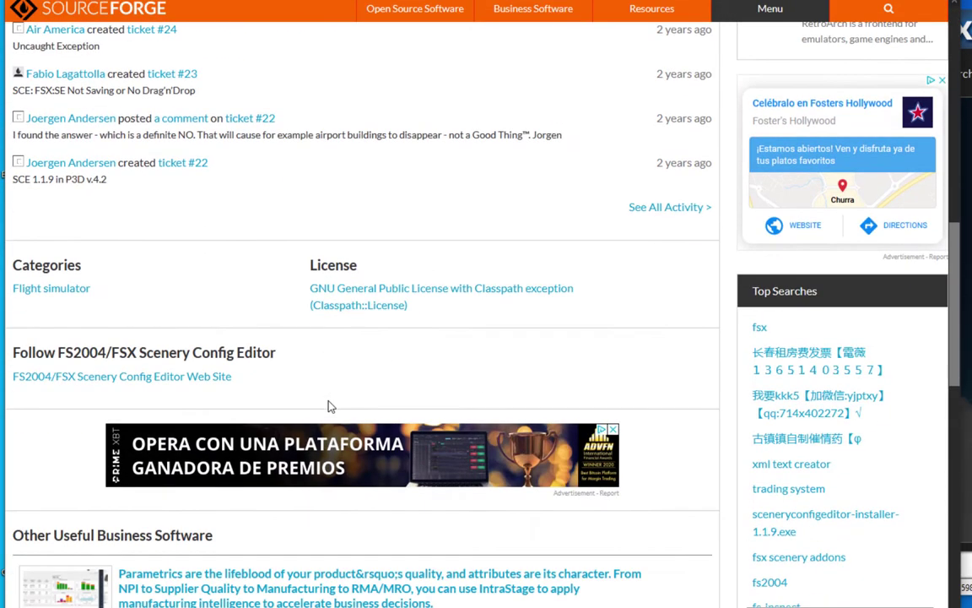
# Open the project's file list on SourceForge and check the modification date of version v1.1.9
pyautogui.scroll(9, 271, 397)
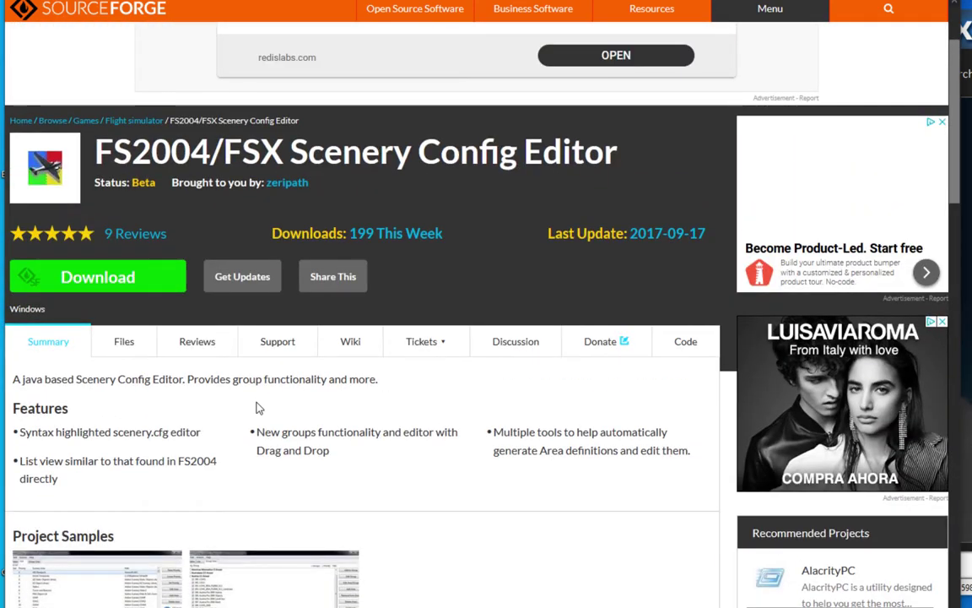
pyautogui.click(121, 347)
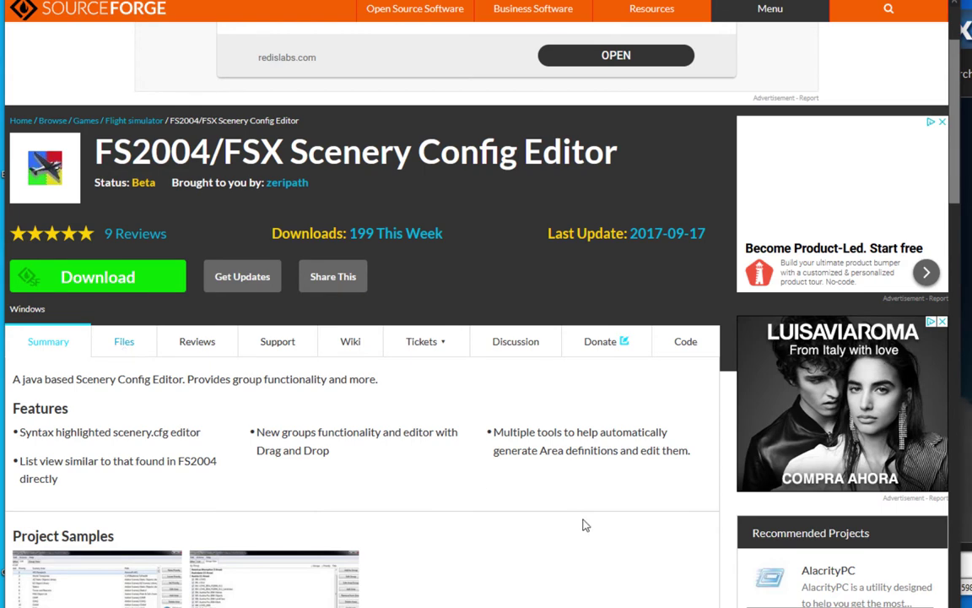
pyautogui.scroll(-1, 405, 534)
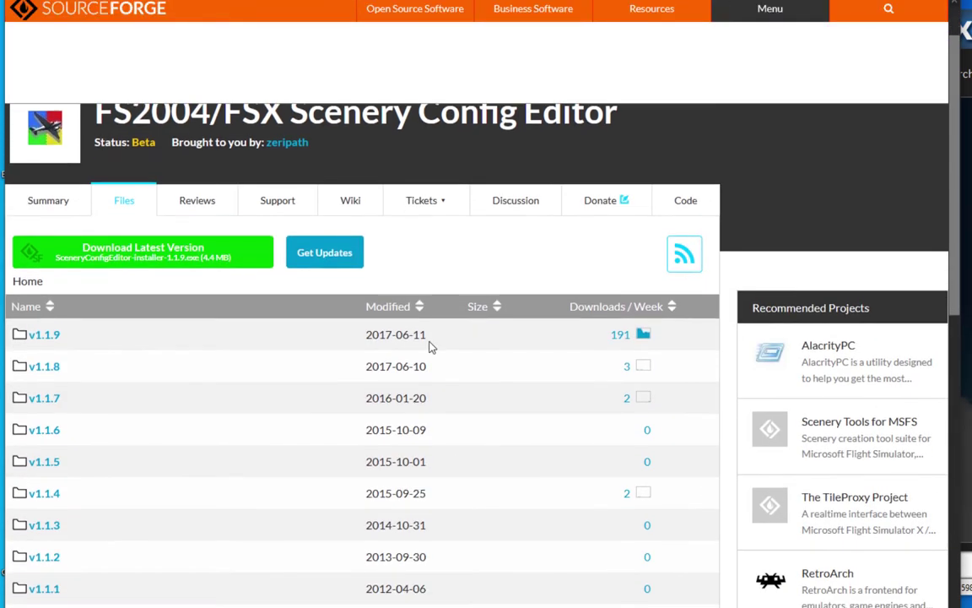
pyautogui.tripleClick(381, 336)
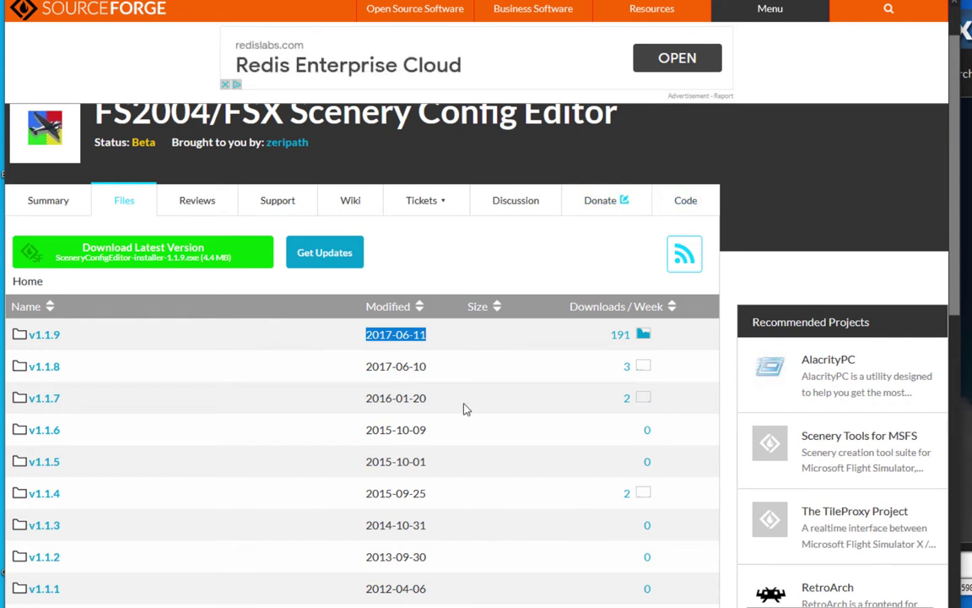
pyautogui.scroll(2, 849, 12)
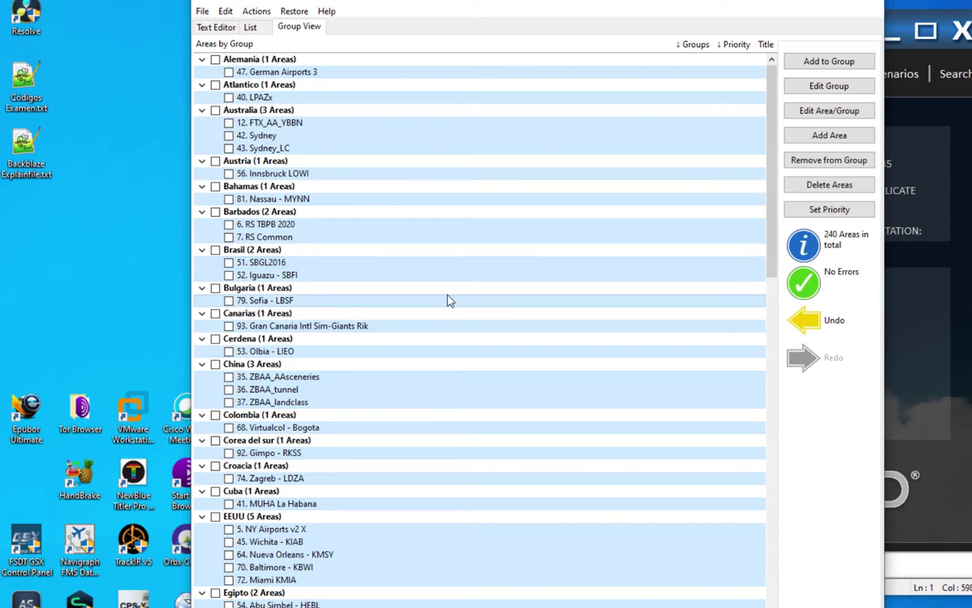
# In Scenery Config Editor's group view, enable the Kenya group with Nairobi HKJK and look through the other country groups
pyautogui.scroll(-5, 336, 317)
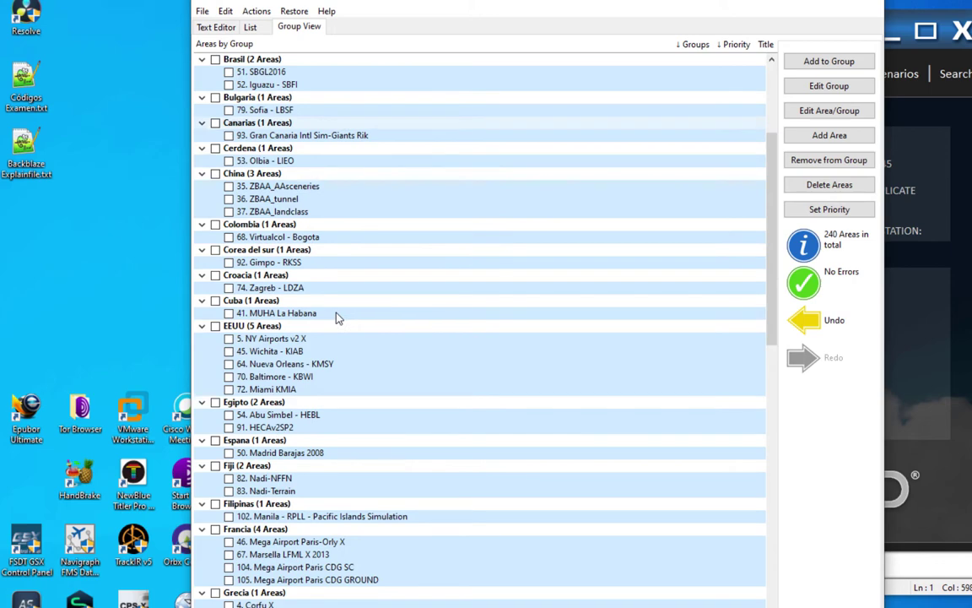
pyautogui.scroll(-6, 336, 317)
pyautogui.scroll(-6, 256, 413)
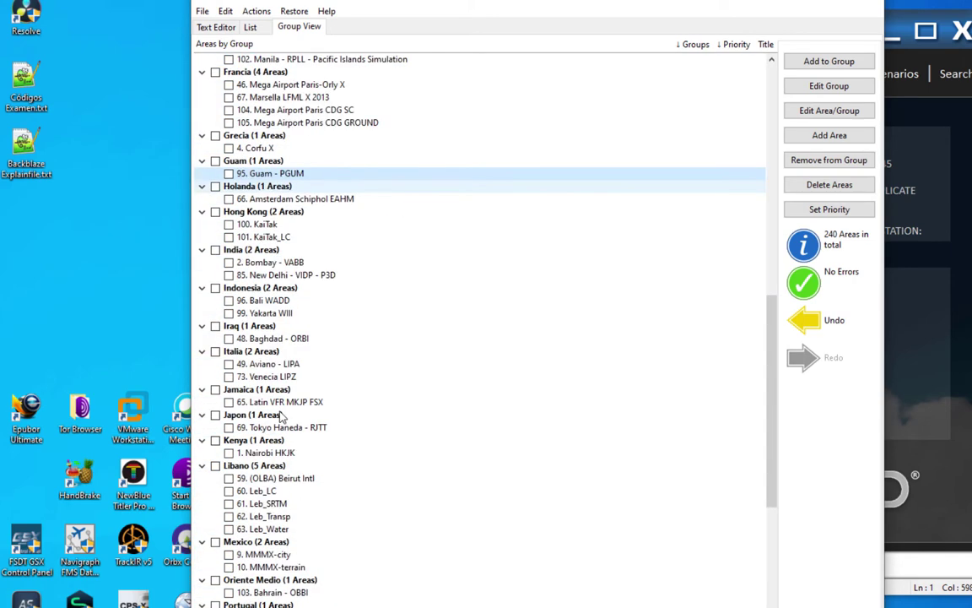
pyautogui.click(216, 441)
pyautogui.scroll(-9, 257, 503)
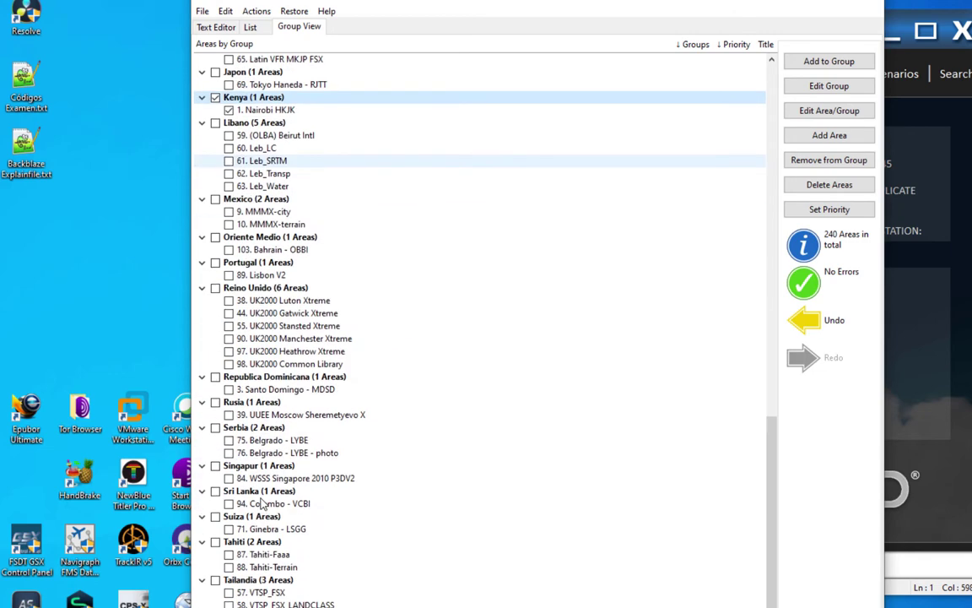
pyautogui.scroll(-1, 262, 504)
pyautogui.scroll(20, 263, 504)
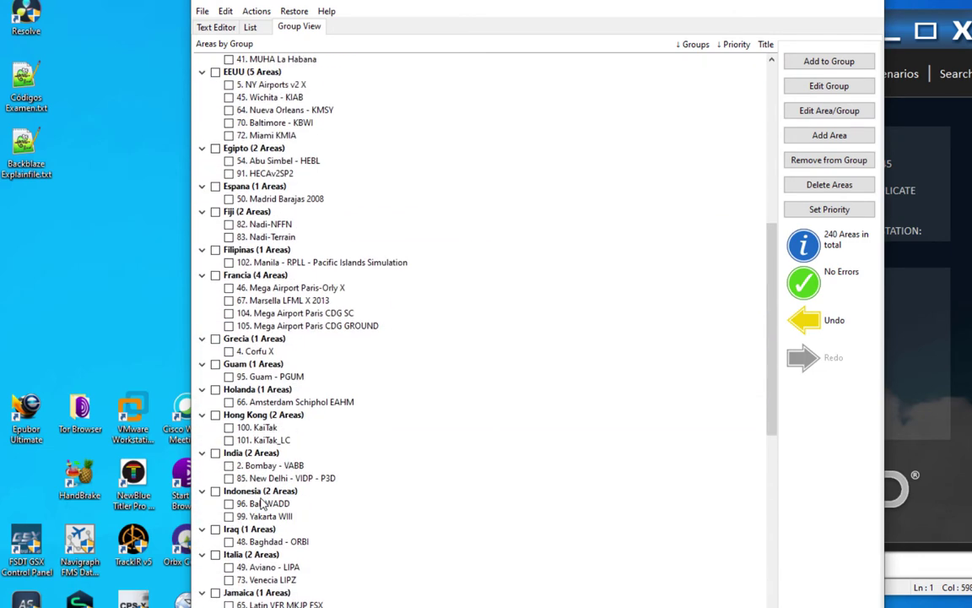
pyautogui.scroll(-2, 262, 504)
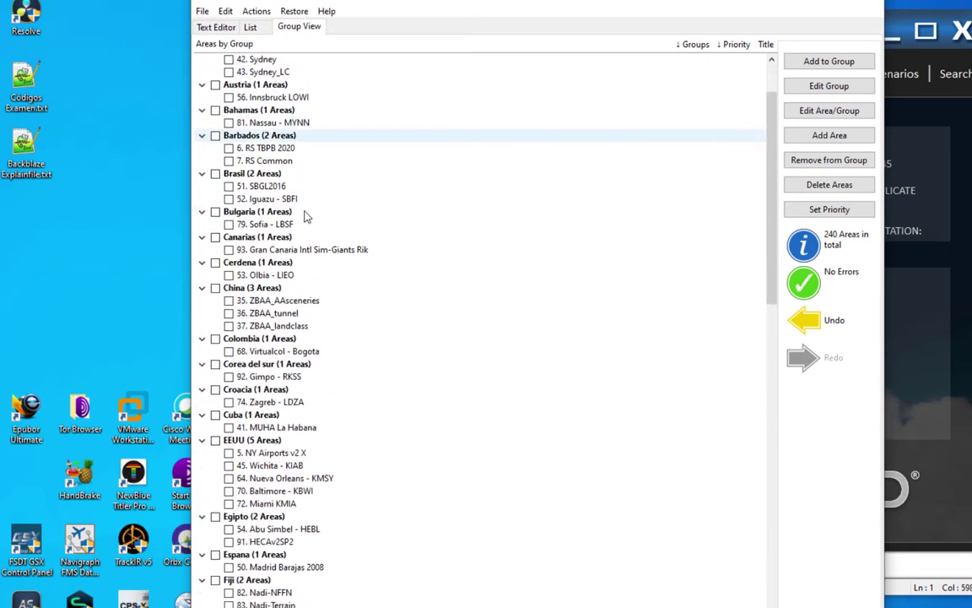
pyautogui.scroll(-2, 258, 521)
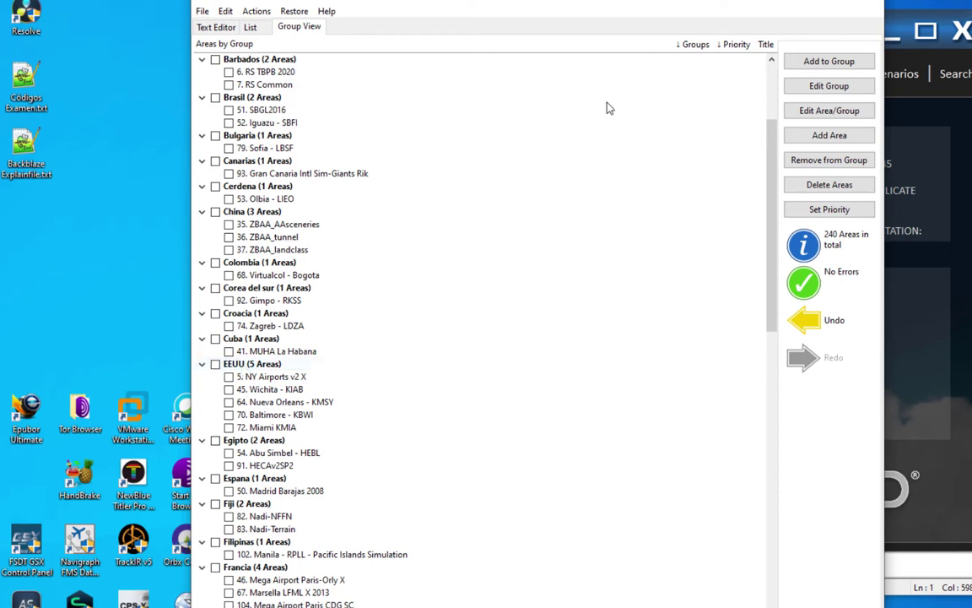
# Open the form for adding a scenery area, review its title, path and group fields, and close it without adding anything
pyautogui.click(829, 136)
pyautogui.click(232, 107)
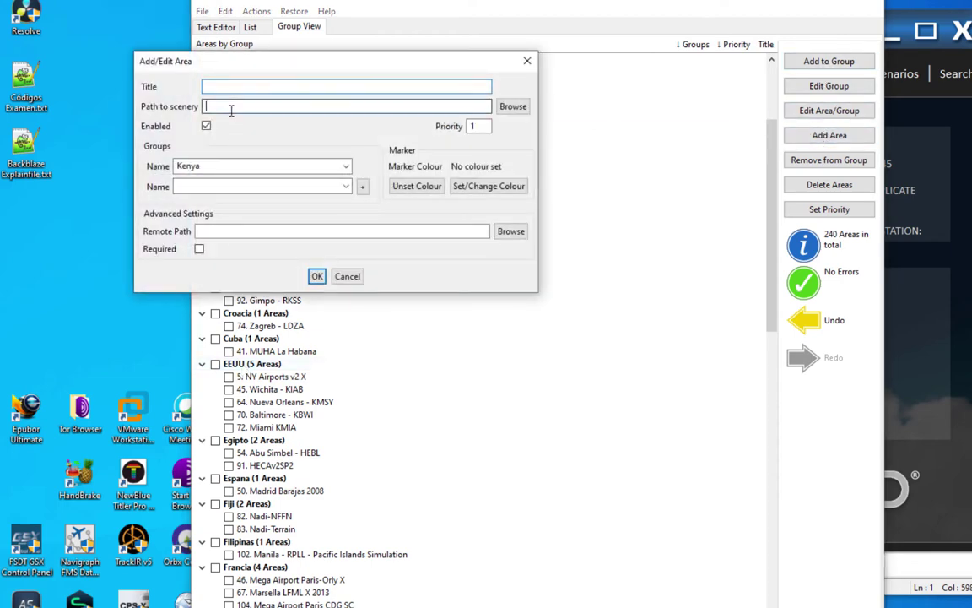
pyautogui.click(270, 85)
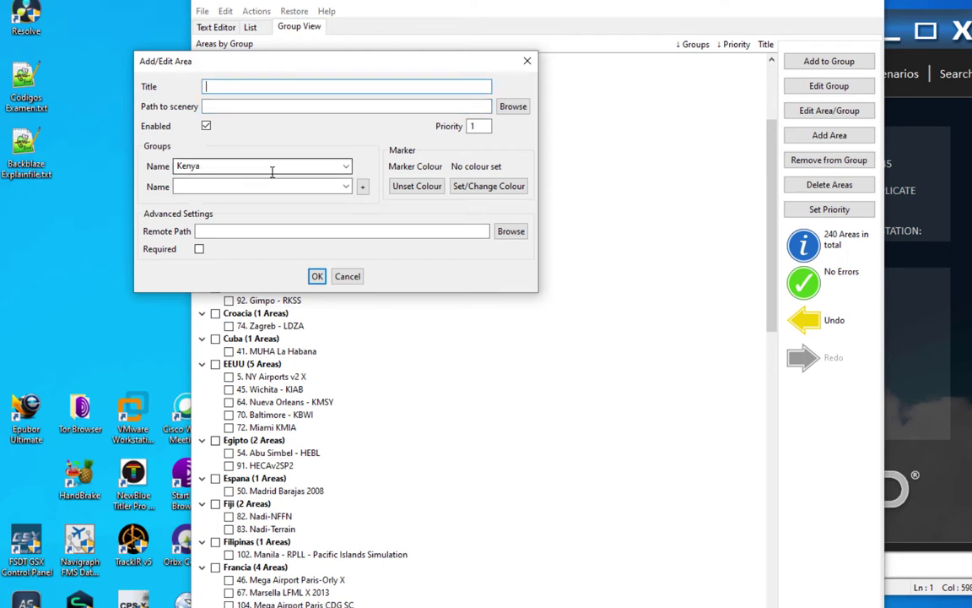
pyautogui.click(527, 63)
# Look through the country scenery groups, including Kenya and Egipto, and select Mega Airport Paris-Orly X under Francia
pyautogui.scroll(-11, 252, 523)
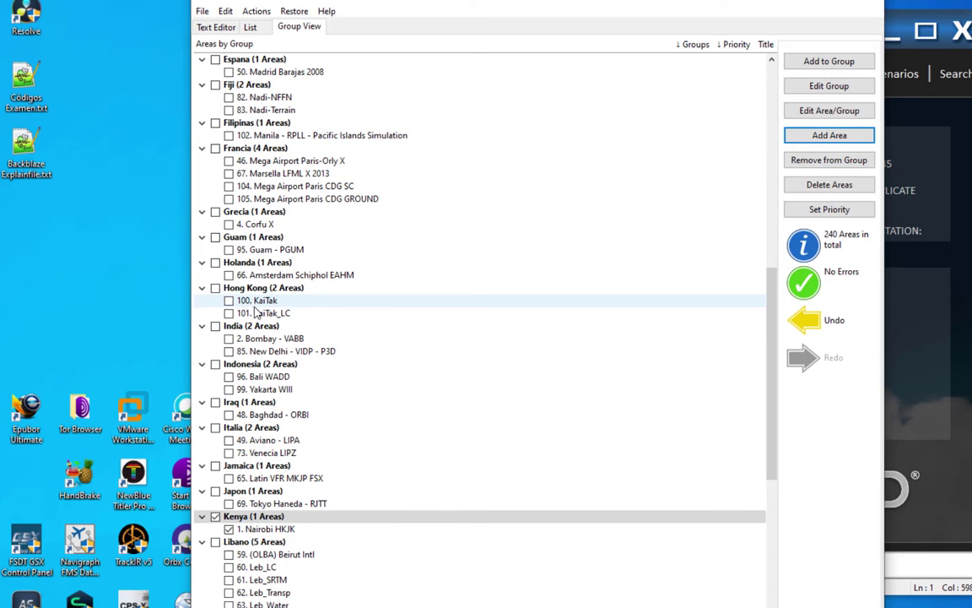
pyautogui.scroll(3, 255, 312)
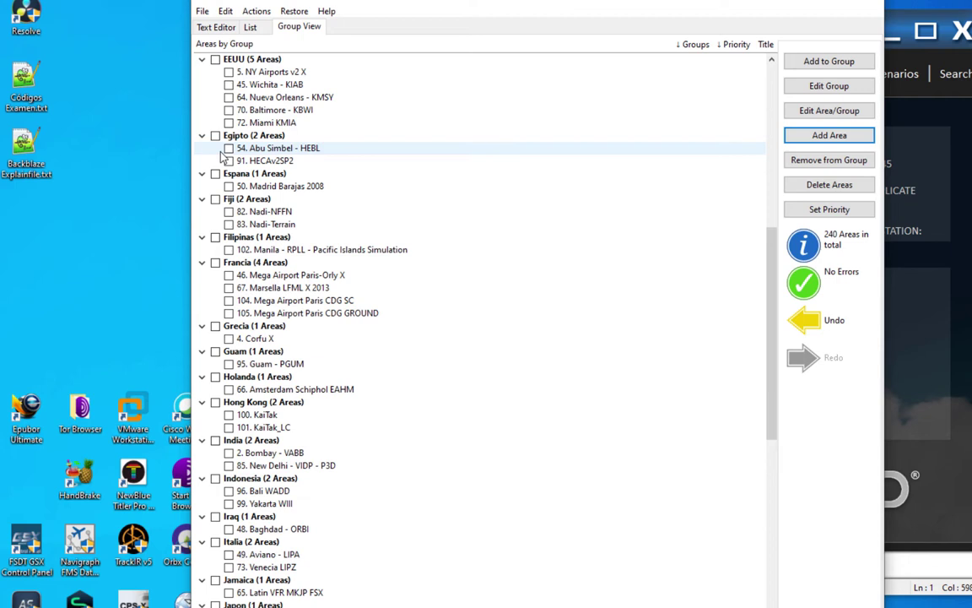
pyautogui.scroll(1, 342, 340)
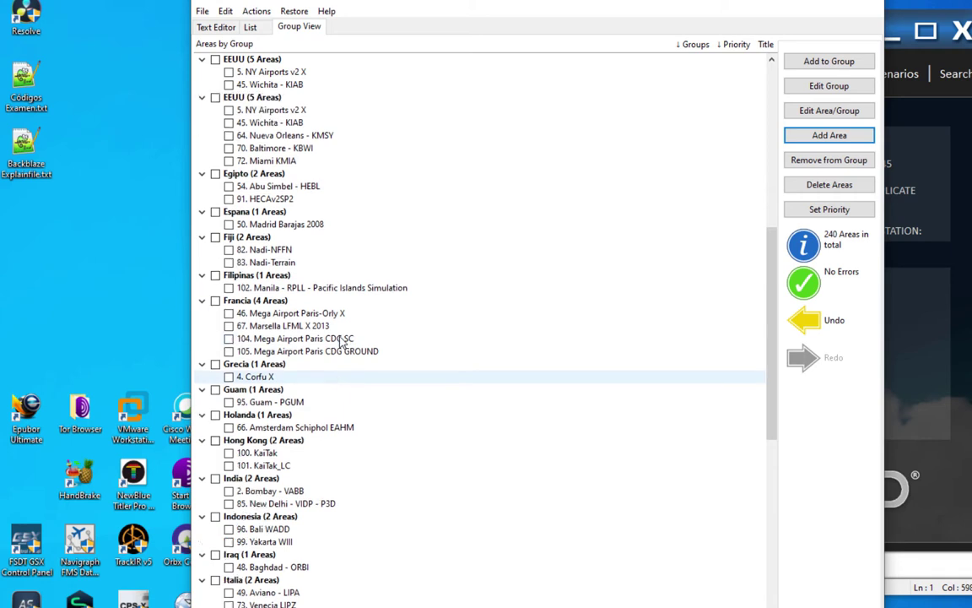
pyautogui.scroll(2, 342, 341)
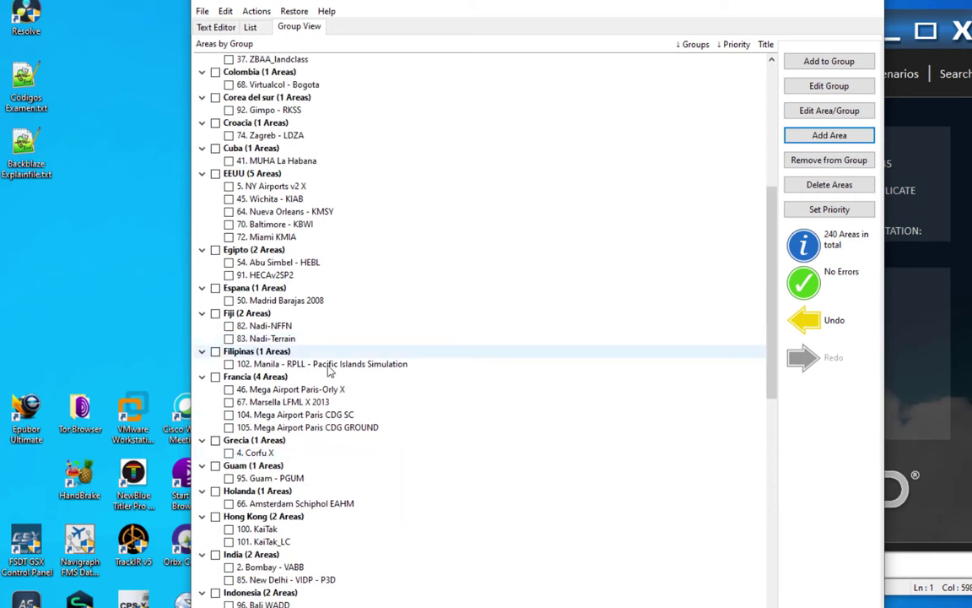
pyautogui.click(319, 393)
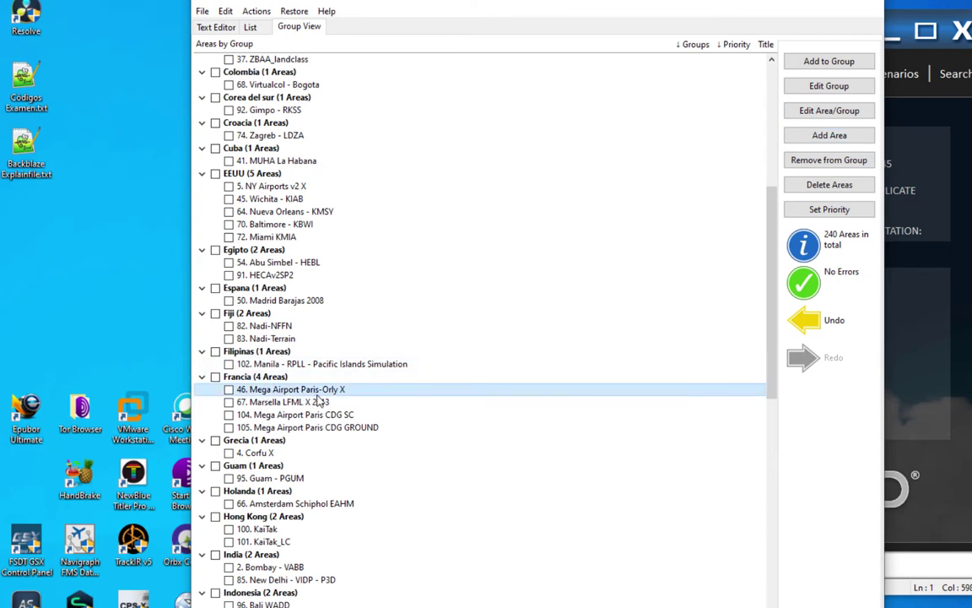
pyautogui.click(312, 393)
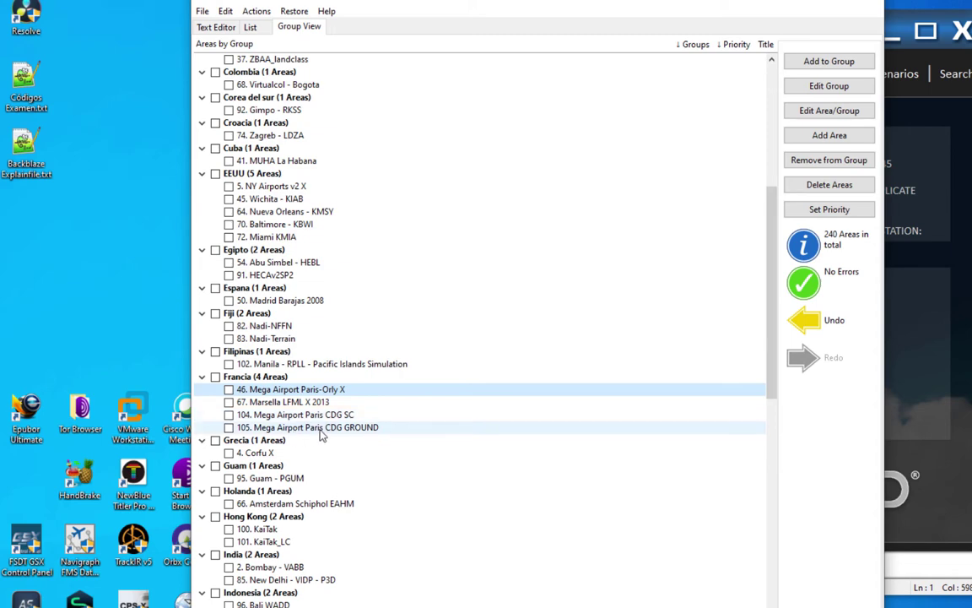
pyautogui.scroll(9, 291, 473)
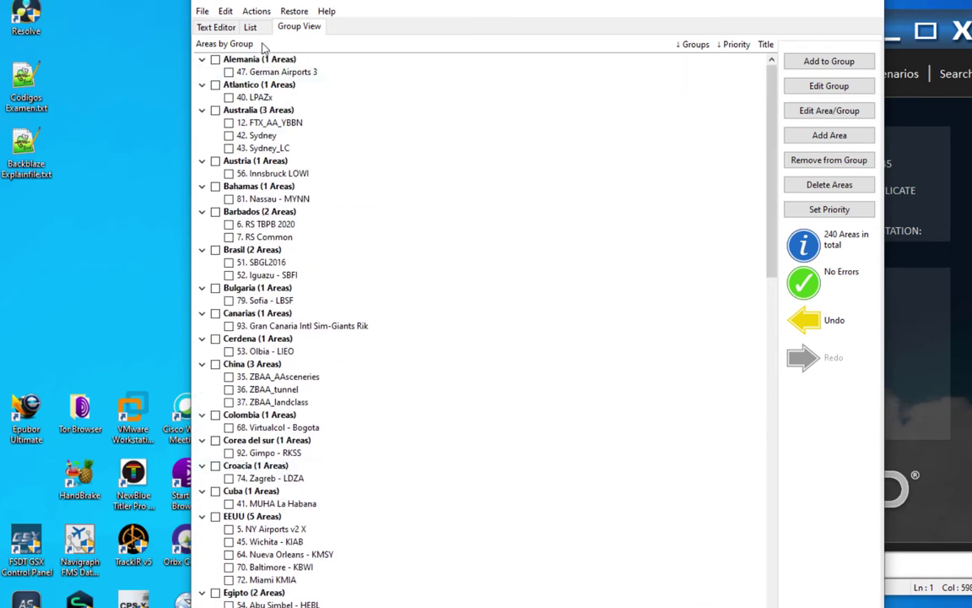
# Save the scenery configuration and close Scenery Config Editor
pyautogui.click(203, 12)
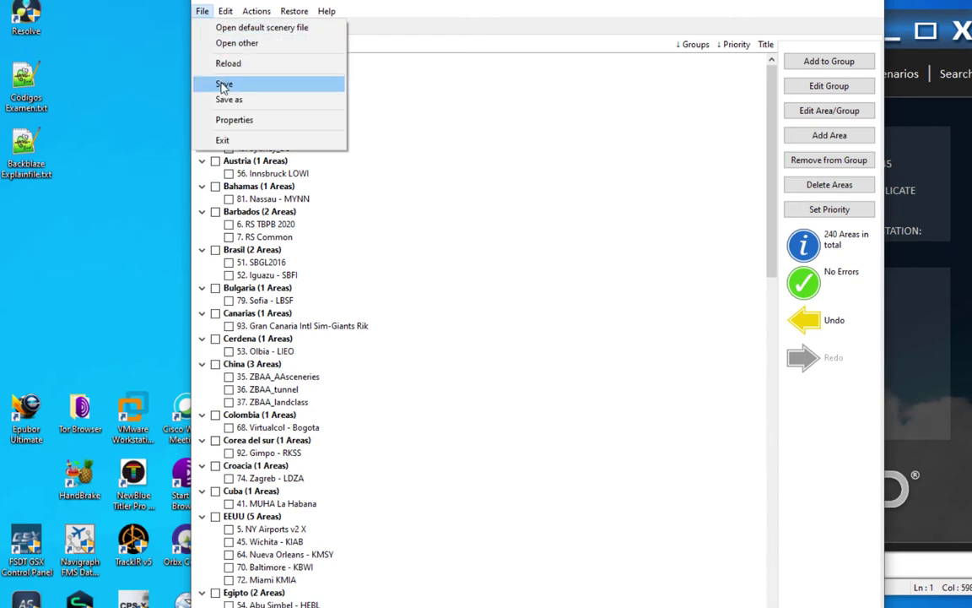
pyautogui.click(207, 83)
pyautogui.click(689, 389)
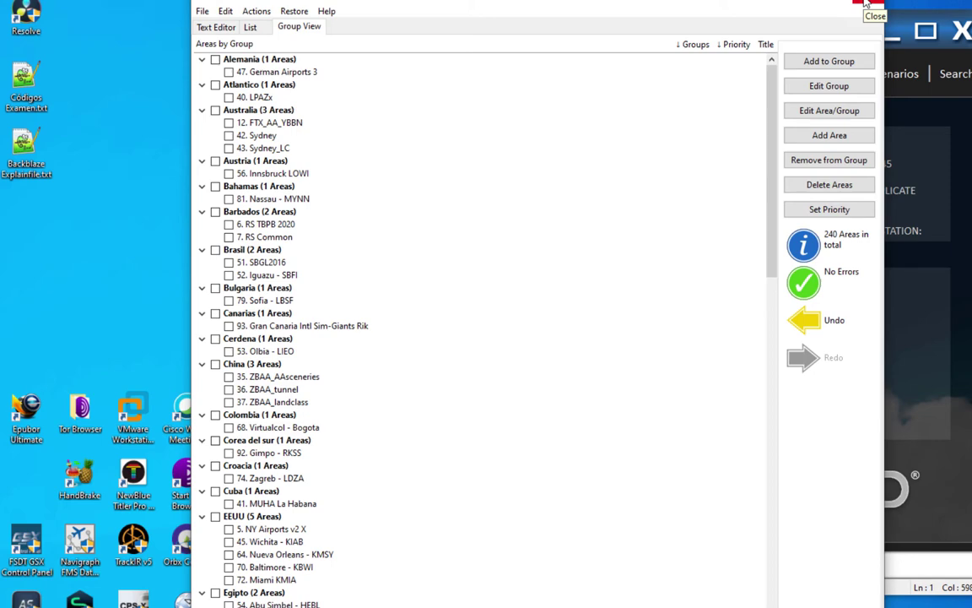
pyautogui.click(870, 6)
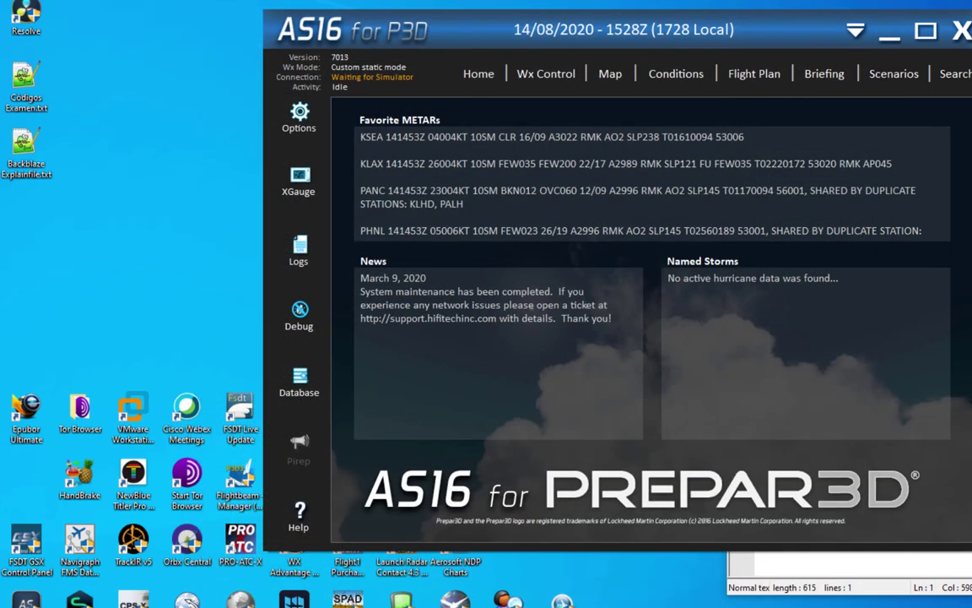
# Launch Addon Organizer for Prepar3D and inspect the path and add-on package of the FsDreamTeam Dallas/Fort Worth International Airport scenery
pyautogui.rightClick(372, 244)
pyautogui.press('Escape')
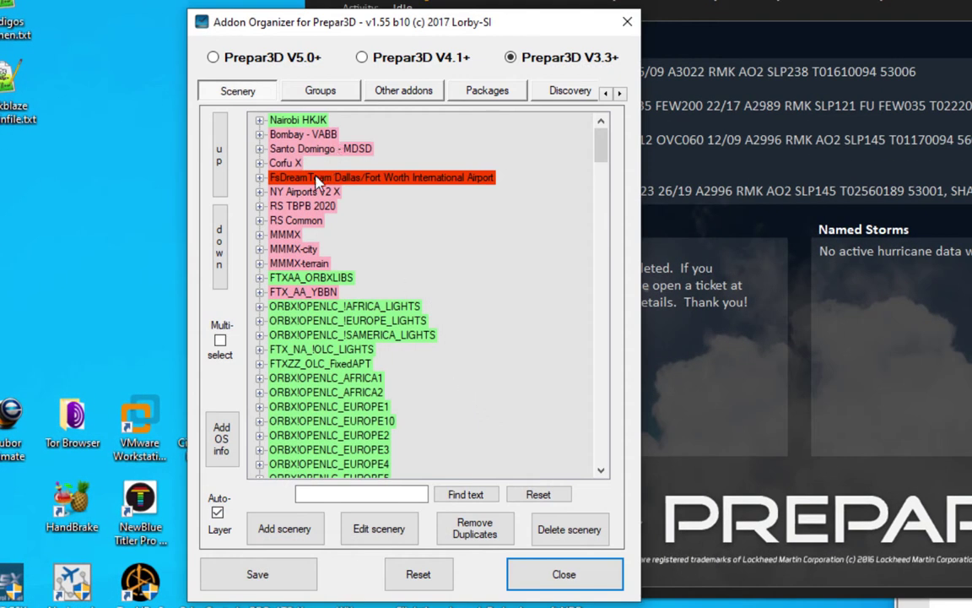
pyautogui.click(266, 179)
pyautogui.click(261, 177)
pyautogui.click(388, 192)
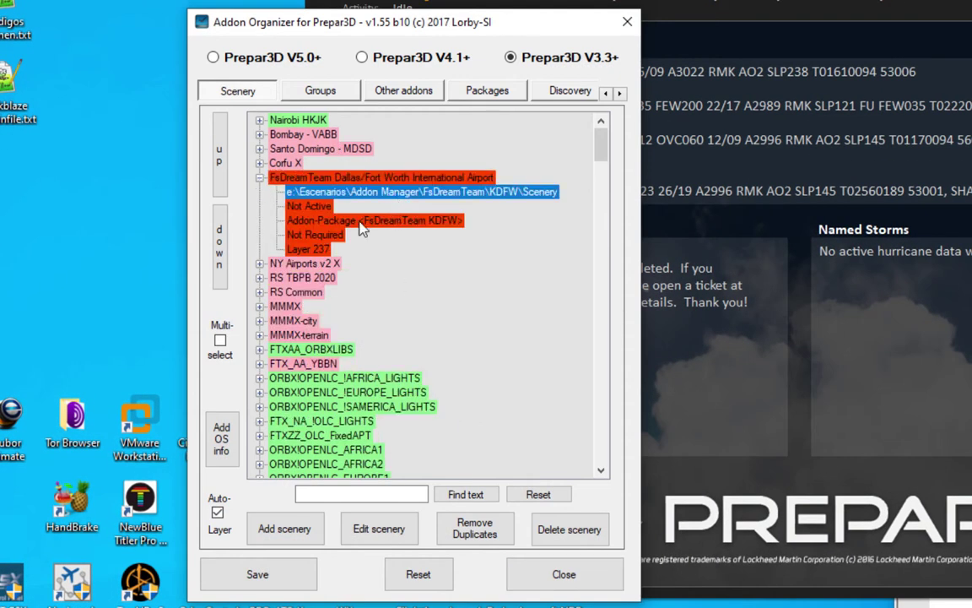
pyautogui.click(369, 221)
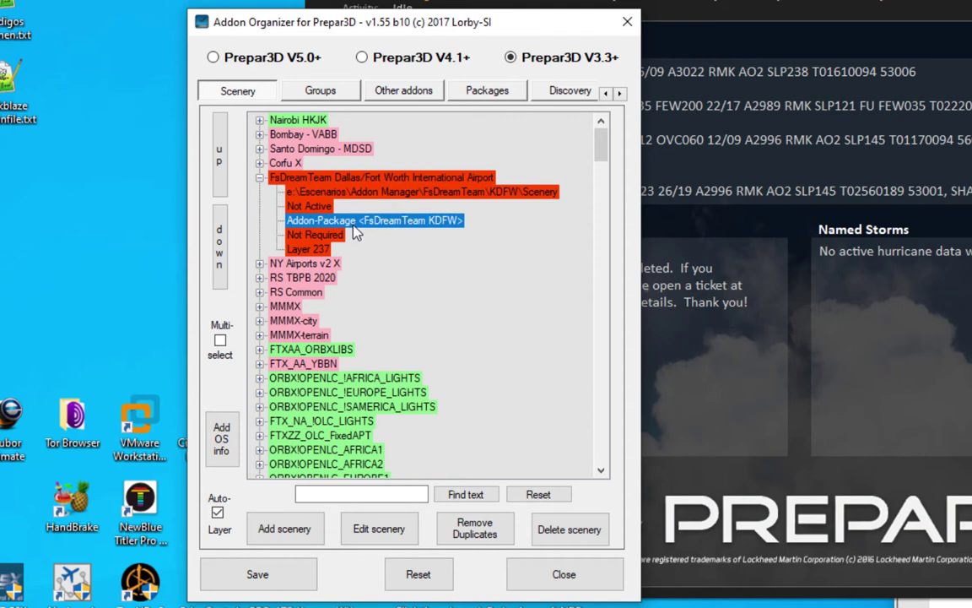
pyautogui.rightClick(317, 202)
pyautogui.press('Escape')
# Find the Flightbeam - KSFOHD scenery in the list, expand it, and inspect its path and add-on package
pyautogui.scroll(-1, 353, 342)
pyautogui.scroll(-6, 352, 342)
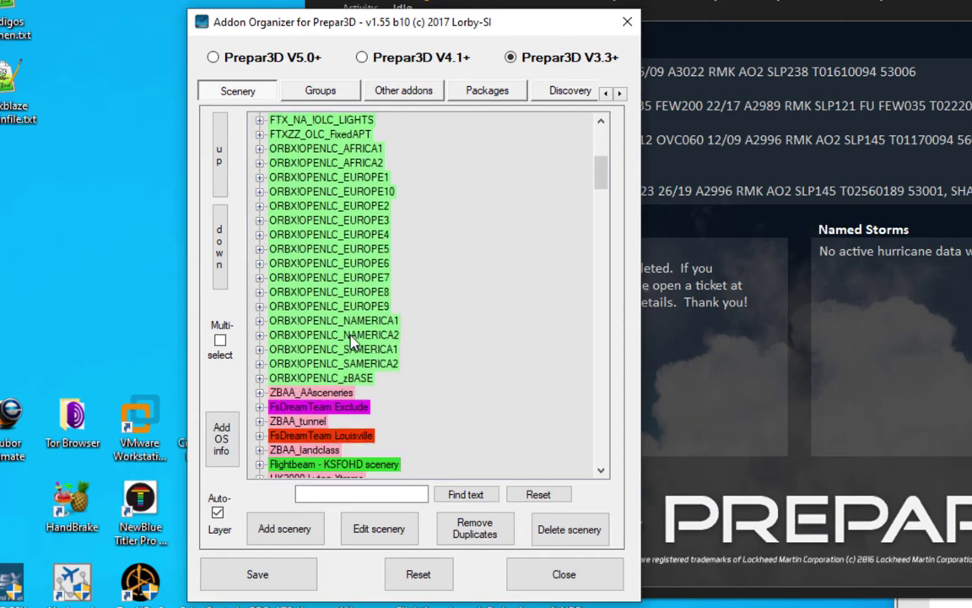
pyautogui.scroll(6, 353, 342)
pyautogui.scroll(-10, 363, 346)
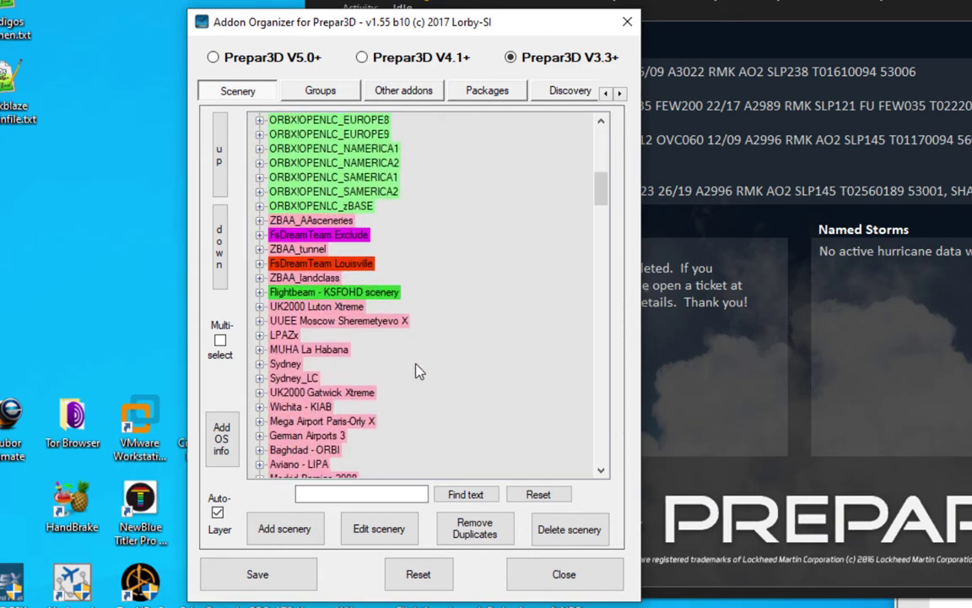
pyautogui.click(259, 292)
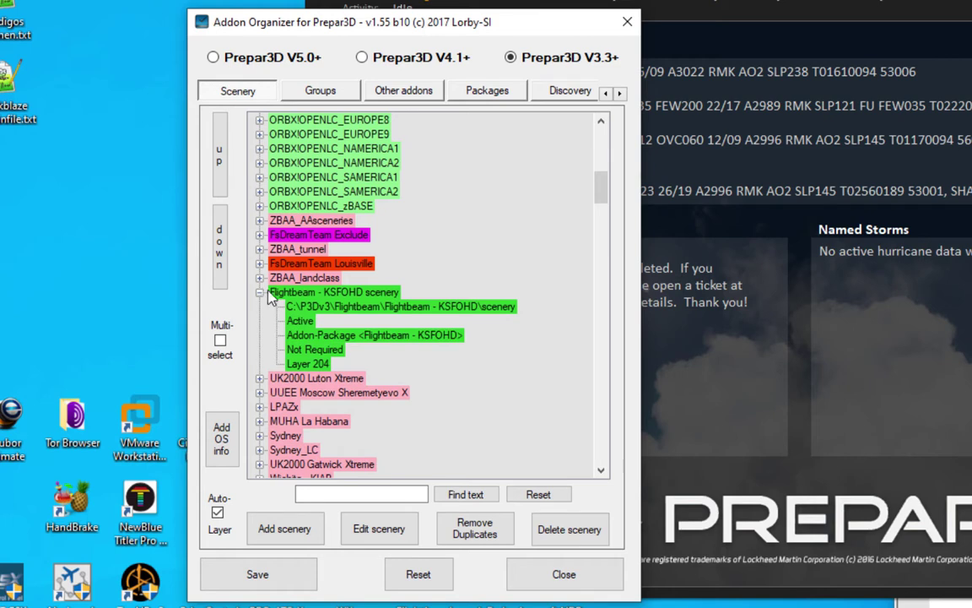
pyautogui.click(367, 307)
pyautogui.click(334, 335)
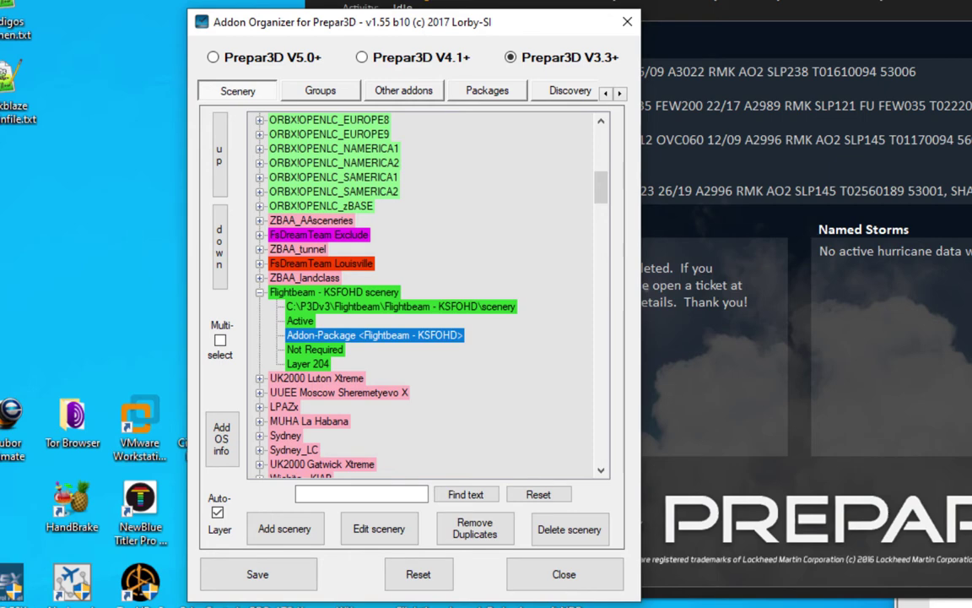
# Switch to File Explorer and open the Flightbeam - KSFOHD folder inside Prepar3D v3 Add-ons in Documents
pyautogui.hotkey('alt', 'Tab')
pyautogui.click(667, 264)
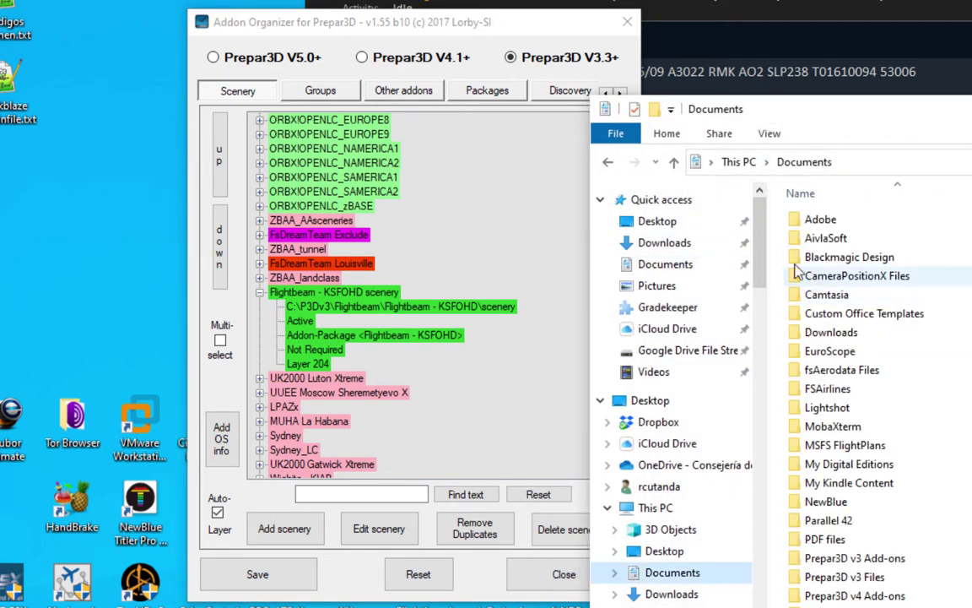
pyautogui.click(809, 560)
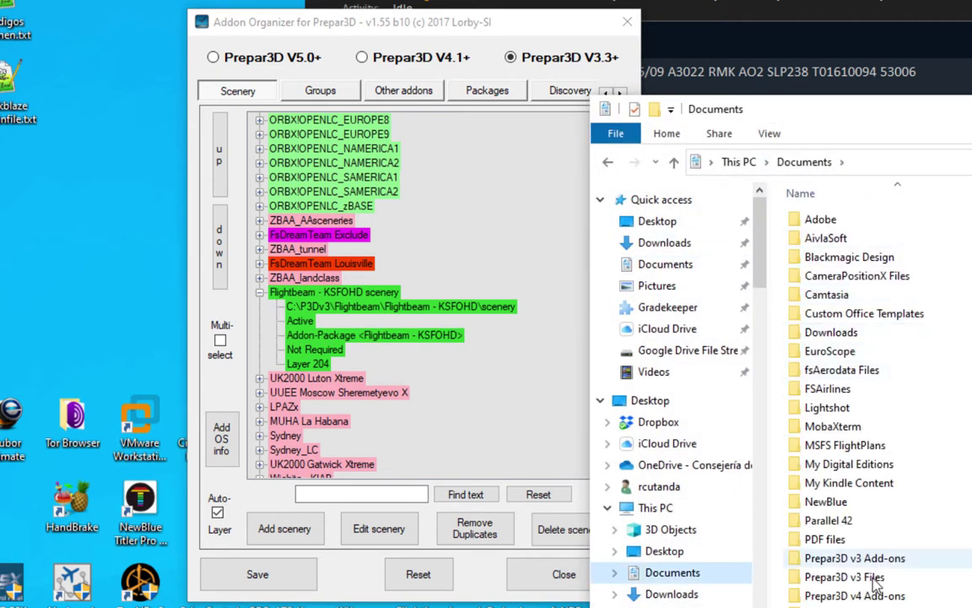
pyautogui.doubleClick(808, 561)
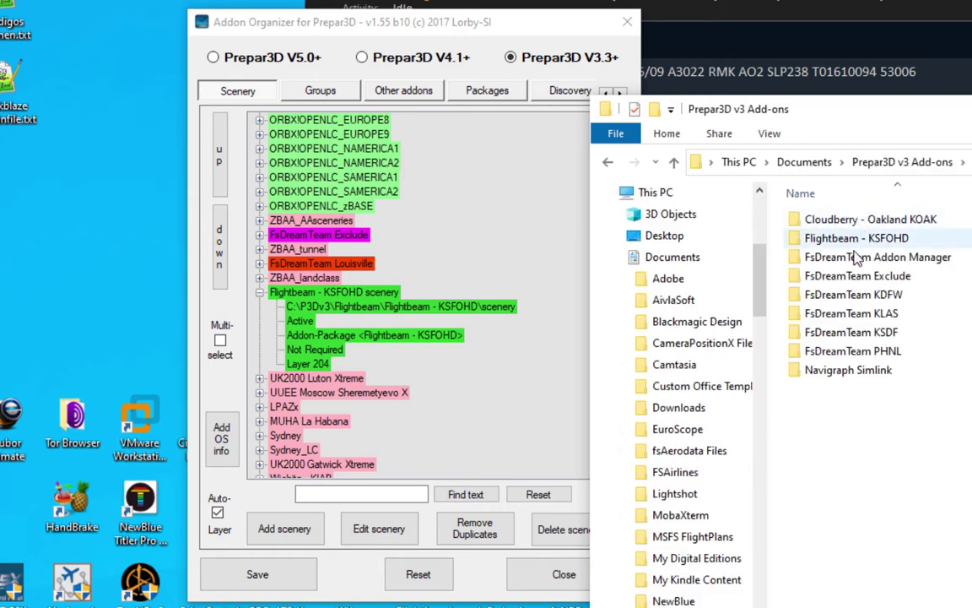
pyautogui.click(835, 241)
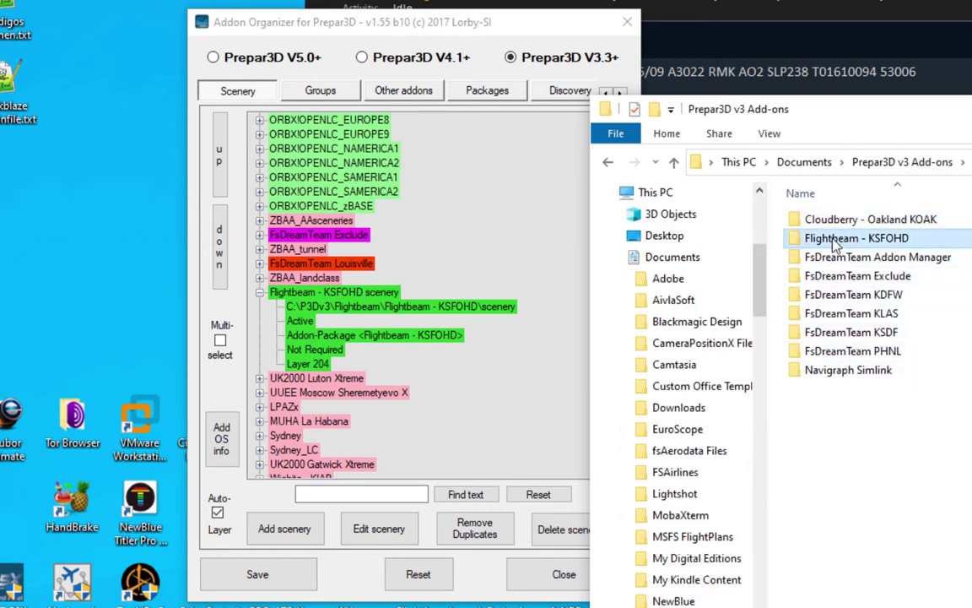
pyautogui.doubleClick(836, 240)
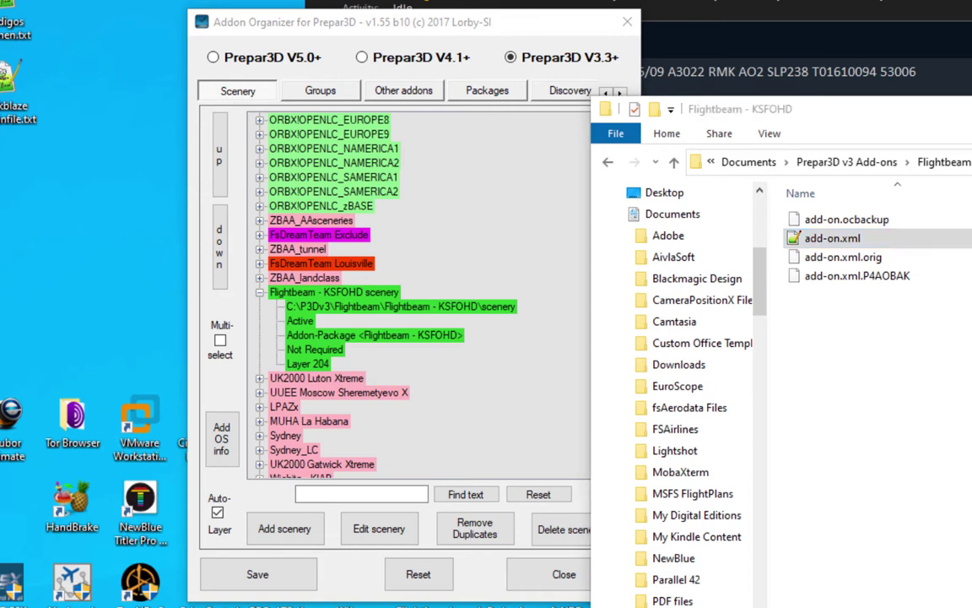
# Select add-on.xml in the Flightbeam - KSFOHD folder and switch to Addon Organizer to select the matching scenery entry
pyautogui.click(792, 239)
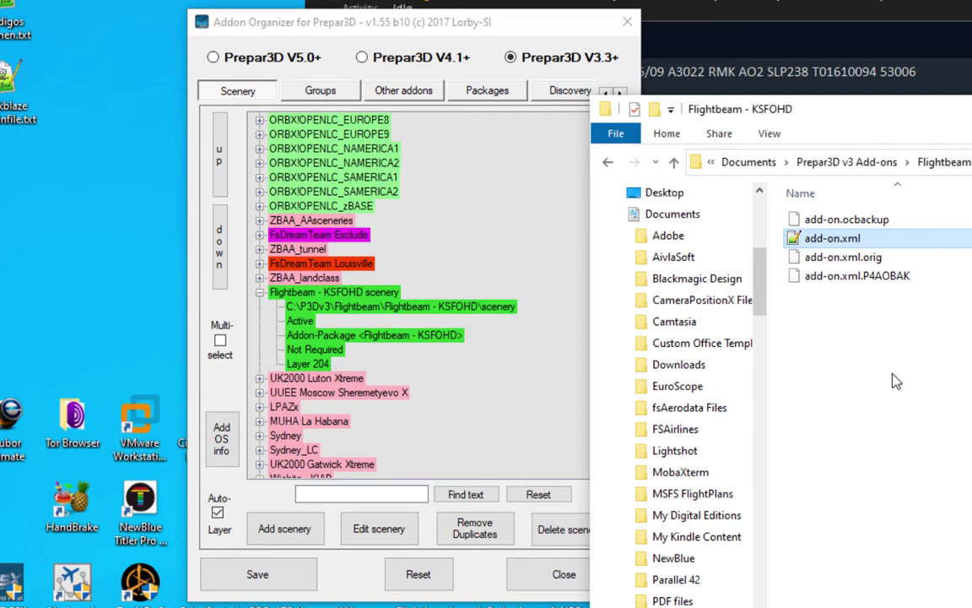
pyautogui.click(324, 307)
pyautogui.click(329, 295)
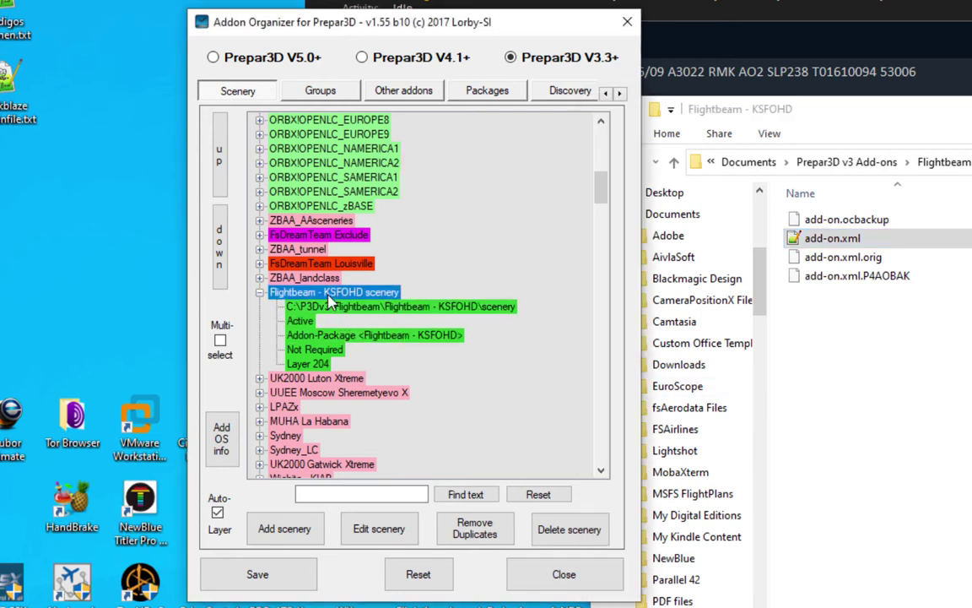
# Search the scenery list for "ny" and expand the FsDreamTeam Dallas/Fort Worth International Airport entry
pyautogui.click(344, 495)
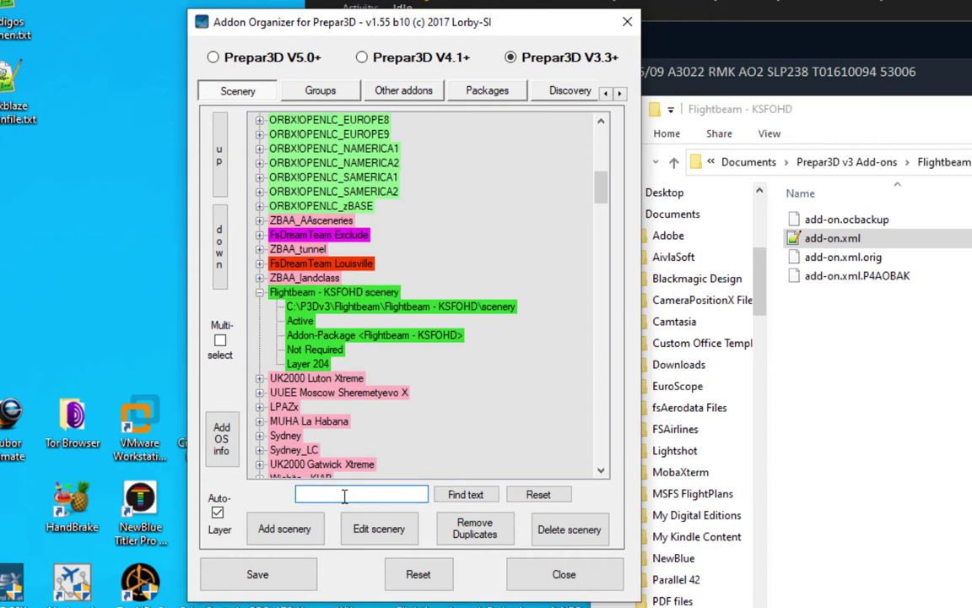
pyautogui.write('nt')
pyautogui.write('y')
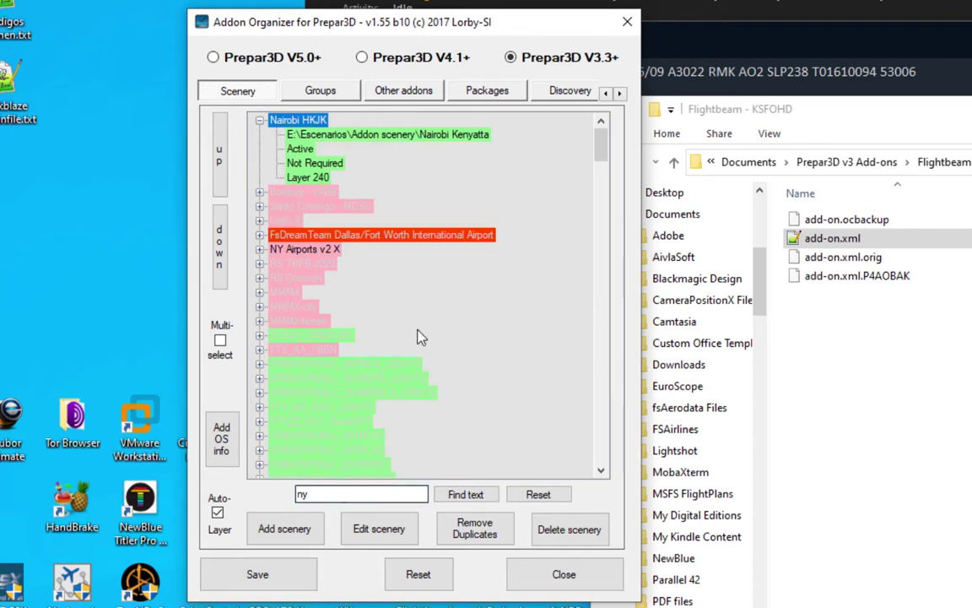
pyautogui.click(287, 263)
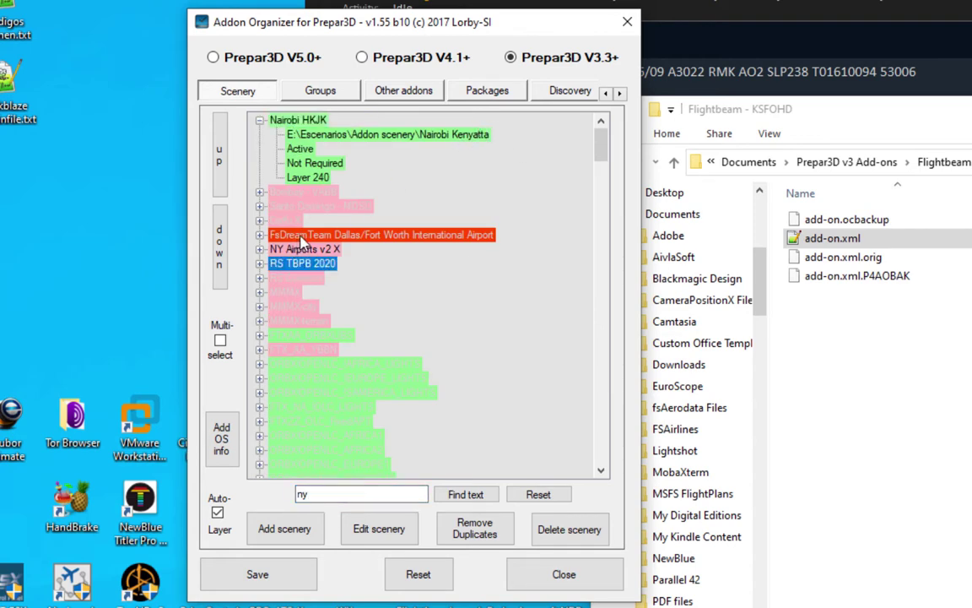
pyautogui.click(270, 236)
pyautogui.click(260, 236)
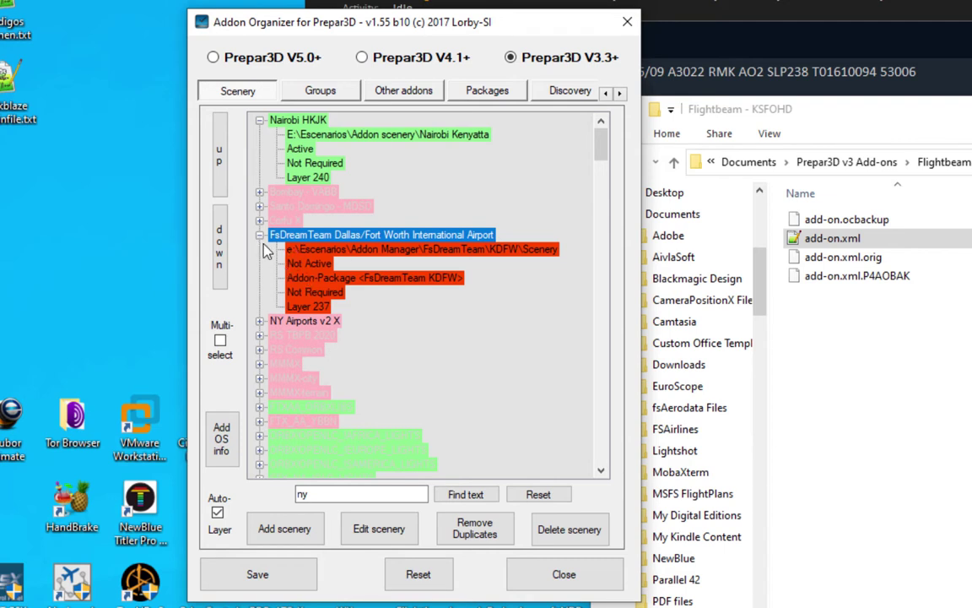
# Search the scenery list for "dallas" and inspect the details of the FsDreamTeam Dallas/Fort Worth entry
pyautogui.click(326, 497)
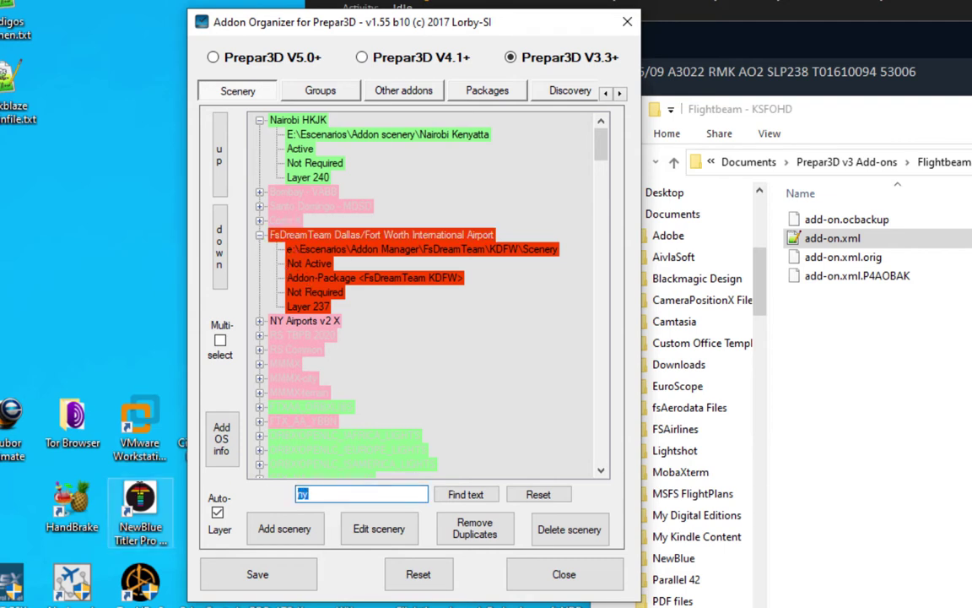
pyautogui.write('dallar')
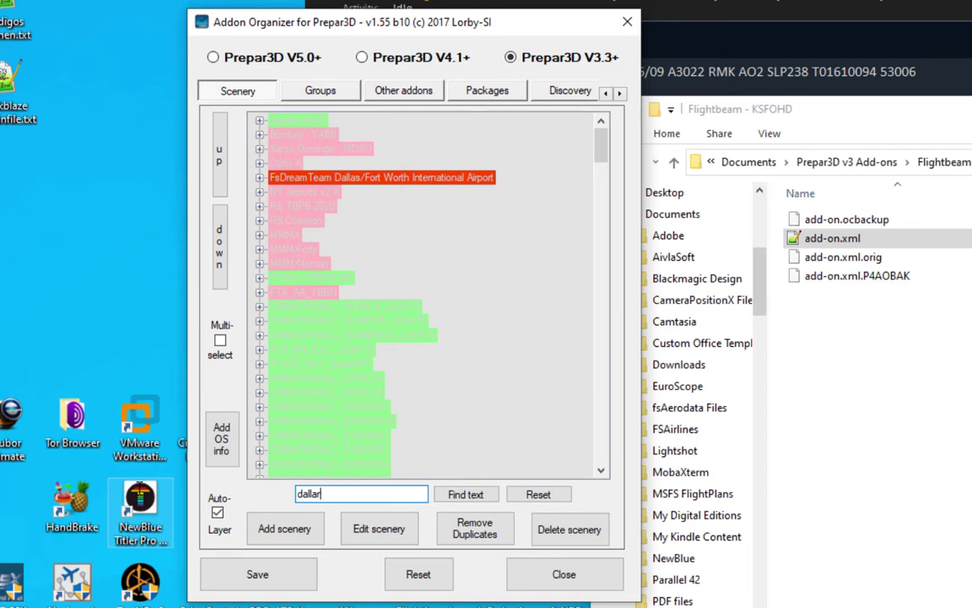
pyautogui.press('BackSpace')
pyautogui.write('s')
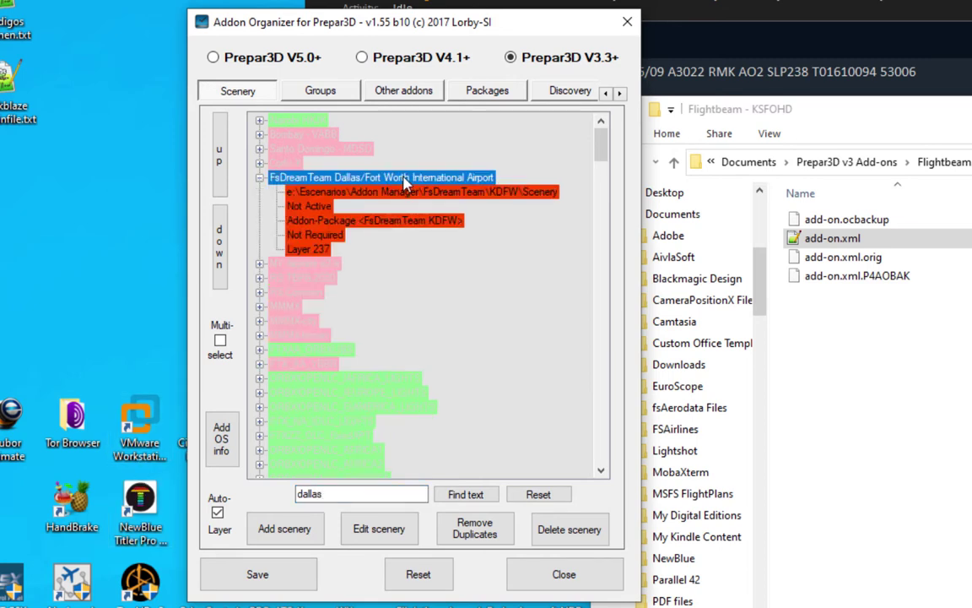
# Examine the country-based scenery groups, expand the EEUU group to view its sceneries, and return to the scenery list
pyautogui.click(329, 93)
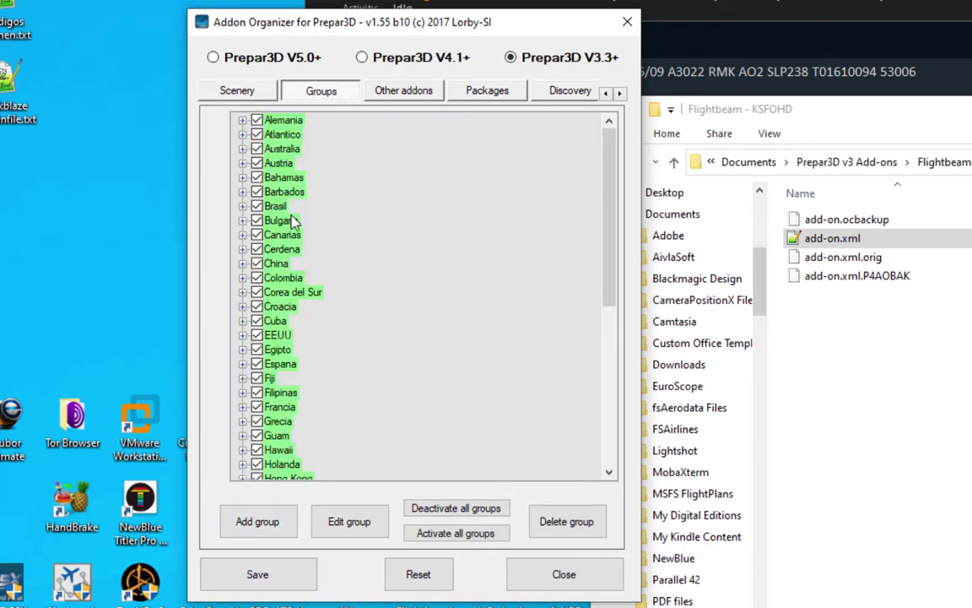
pyautogui.scroll(-4, 245, 287)
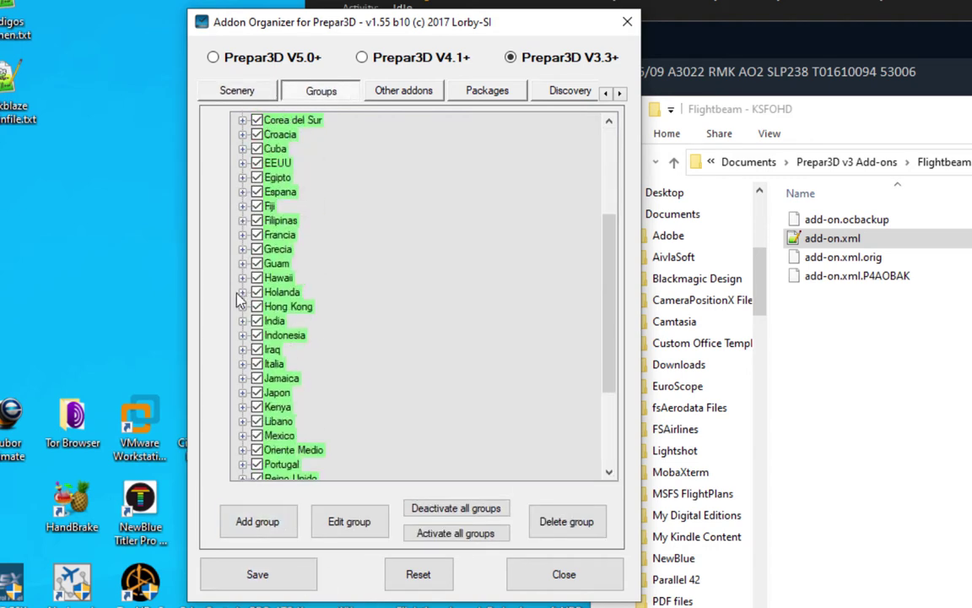
pyautogui.click(242, 163)
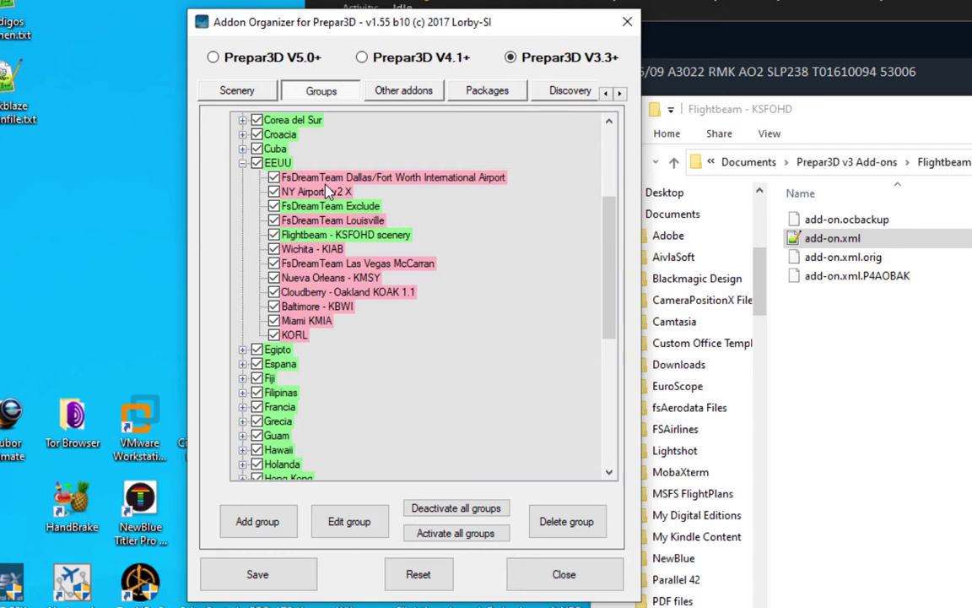
pyautogui.click(238, 91)
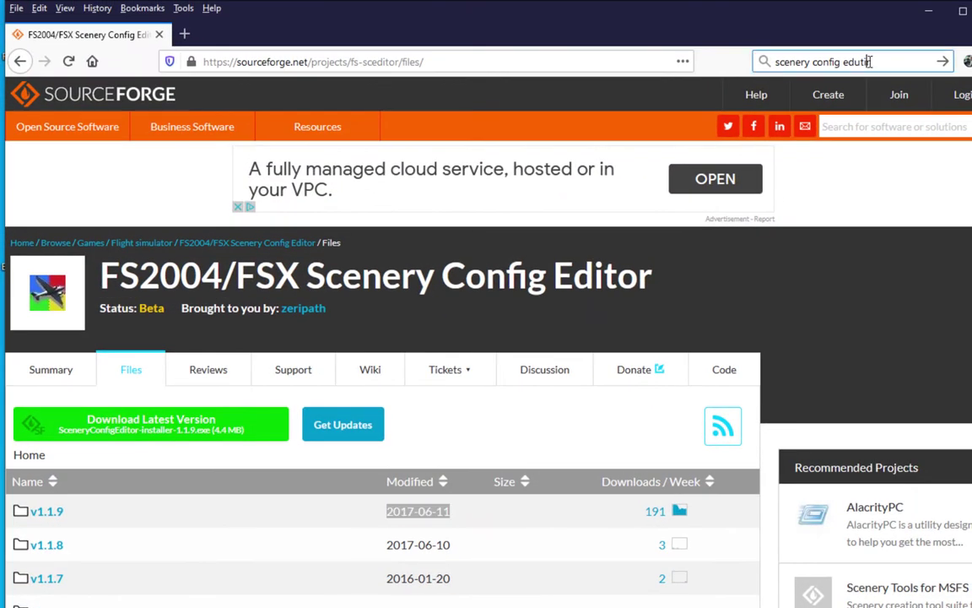
# Switch to Firefox, search the web for "lorby addon organizer", and open the Lorby-SI downloads page
pyautogui.click(870, 61)
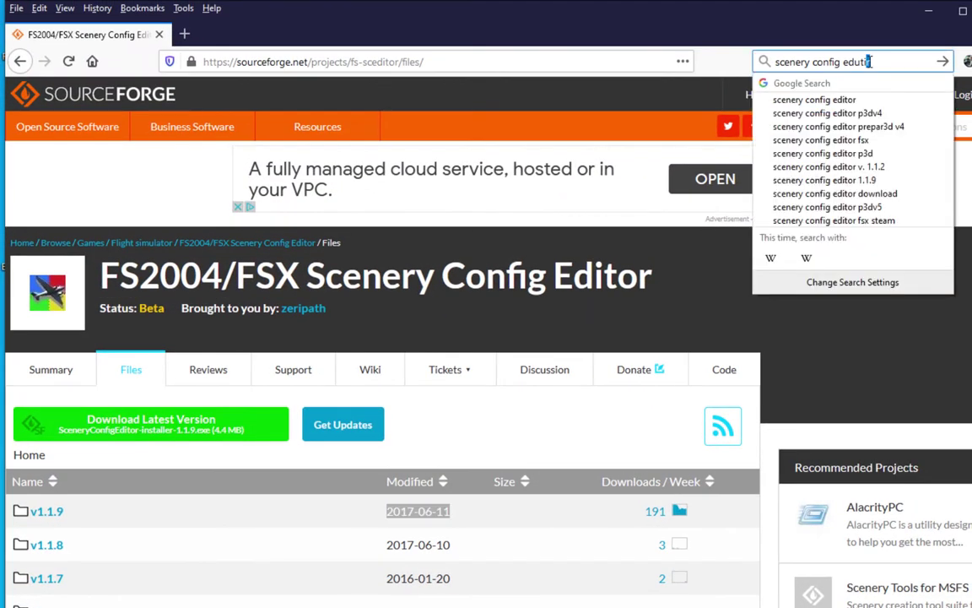
pyautogui.hotkey('ctrl', 'a')
pyautogui.press('BackSpace')
pyautogui.write('lorbi s')
pyautogui.press('BackSpace')
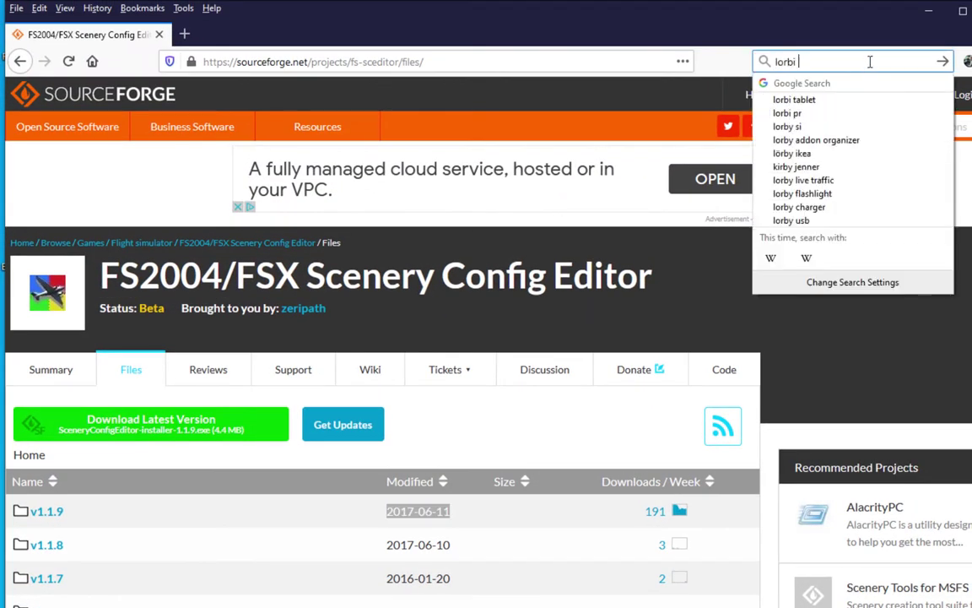
pyautogui.press('Down')
pyautogui.press('Down')
pyautogui.press('Down')
pyautogui.press('Down')
pyautogui.press('Return')
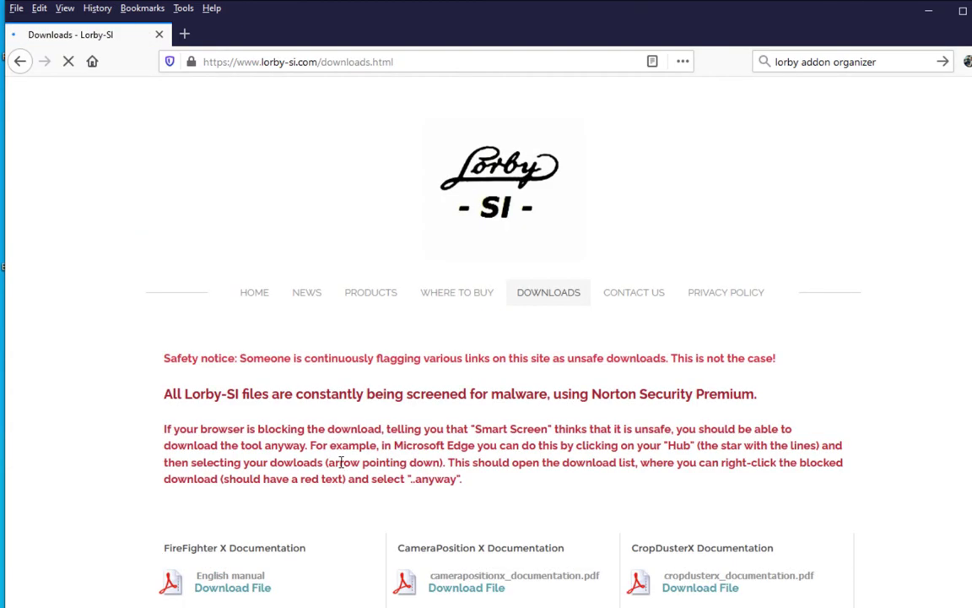
# Find the Lorby Prepar3D Addon Organizer section on the downloads page and examine its description and download files
pyautogui.scroll(-5, 341, 463)
pyautogui.write('add')
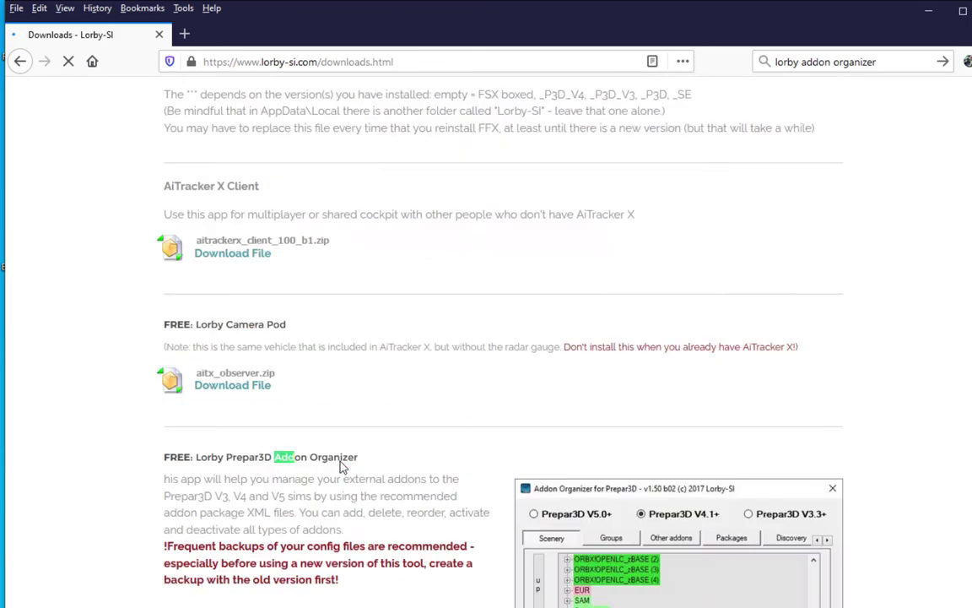
pyautogui.scroll(-8, 341, 464)
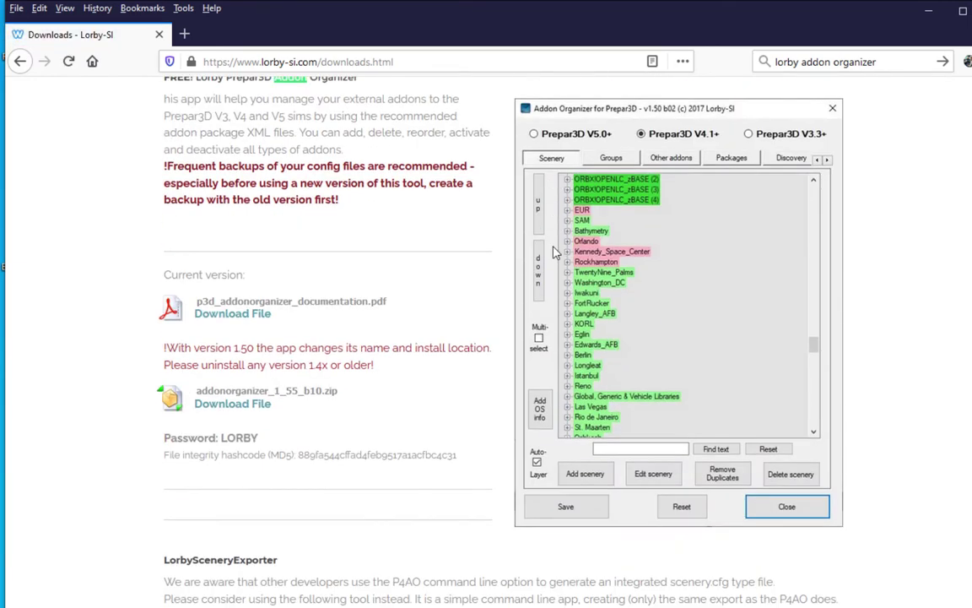
pyautogui.scroll(3, 409, 230)
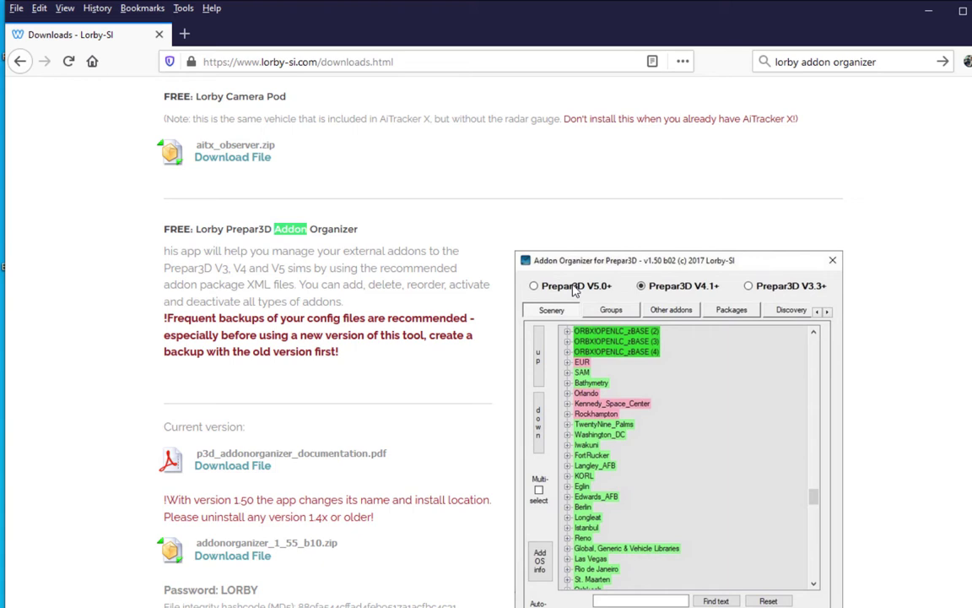
# Minimize the browser and quit Addon Organizer, confirming the exit
pyautogui.click(930, 11)
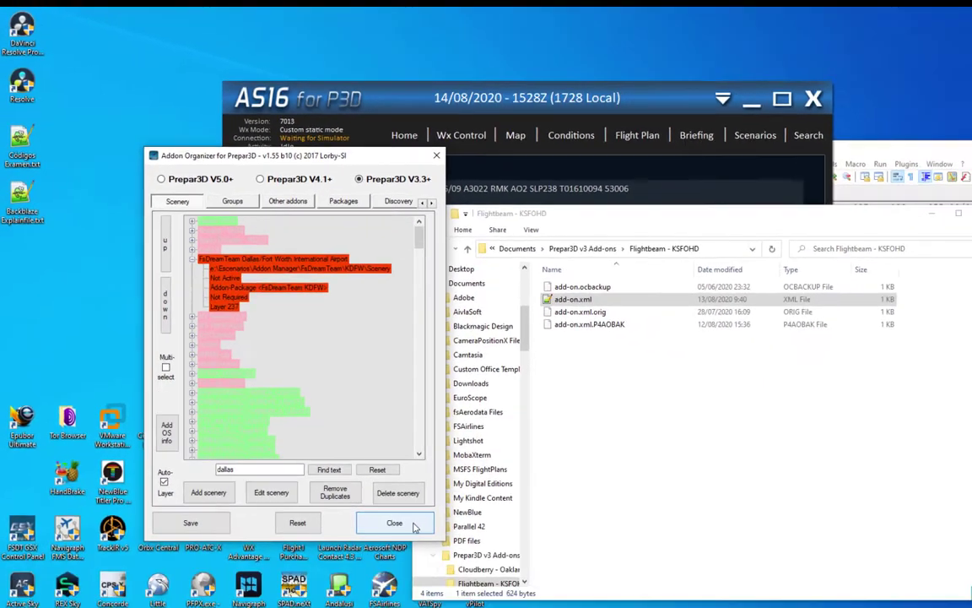
pyautogui.click(414, 526)
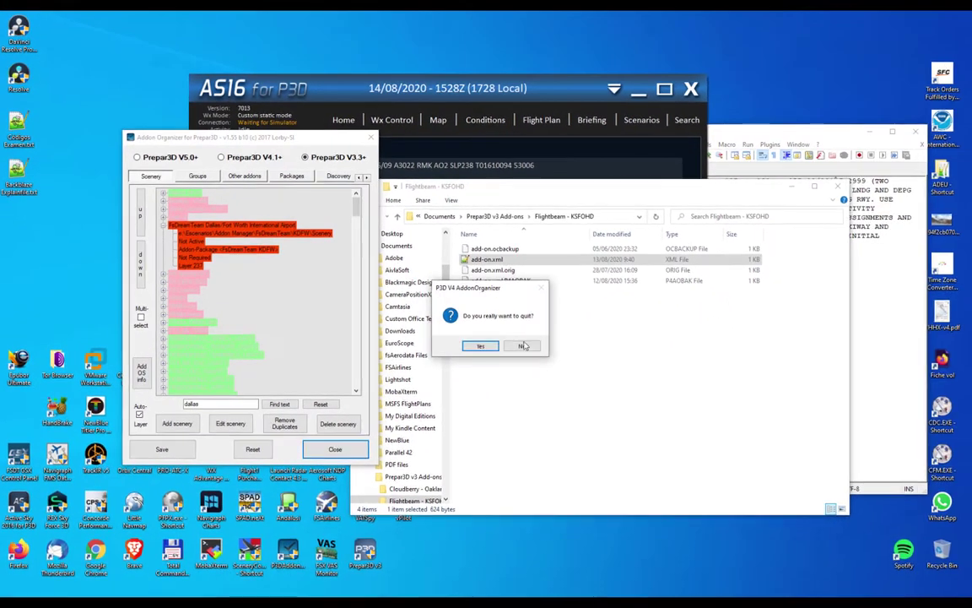
pyautogui.click(478, 347)
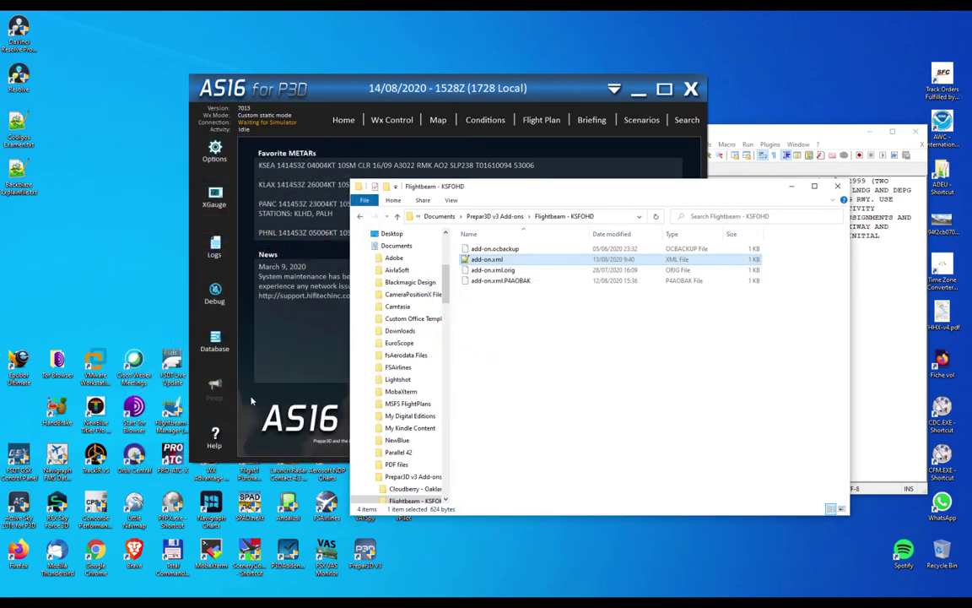
# Launch Prepar3D v3 from its desktop shortcut
pyautogui.rightClick(365, 554)
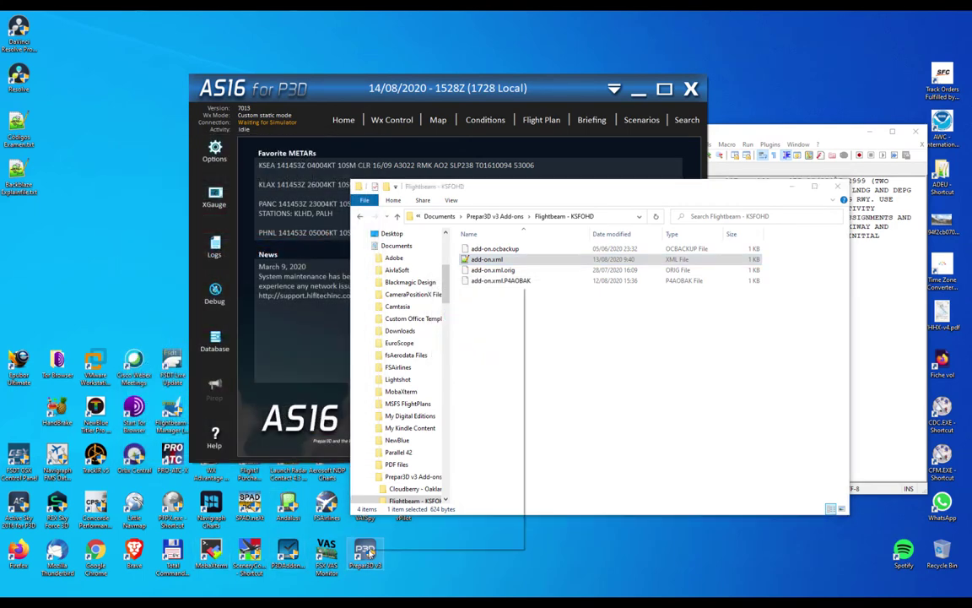
pyautogui.click(418, 354)
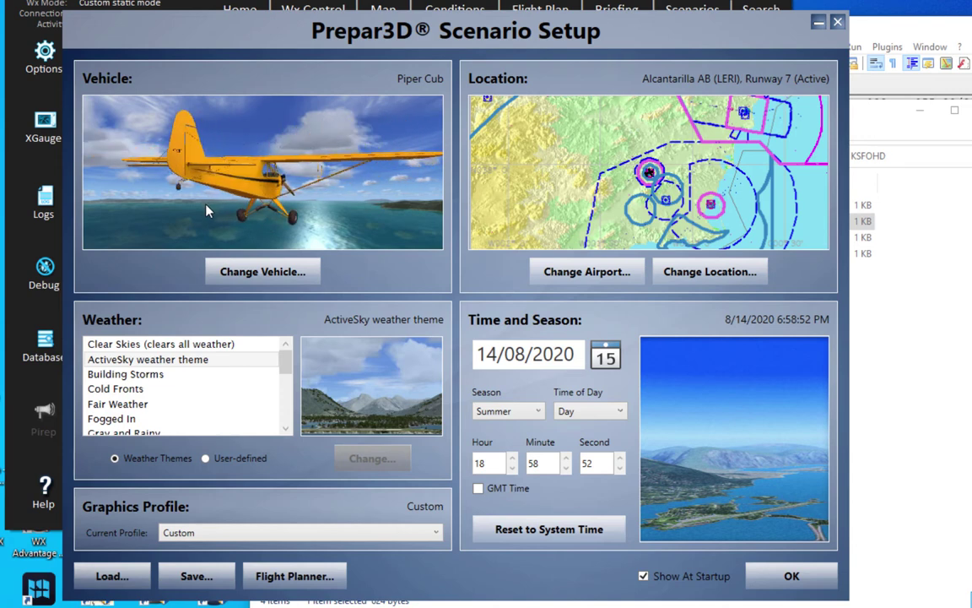
pyautogui.click(249, 274)
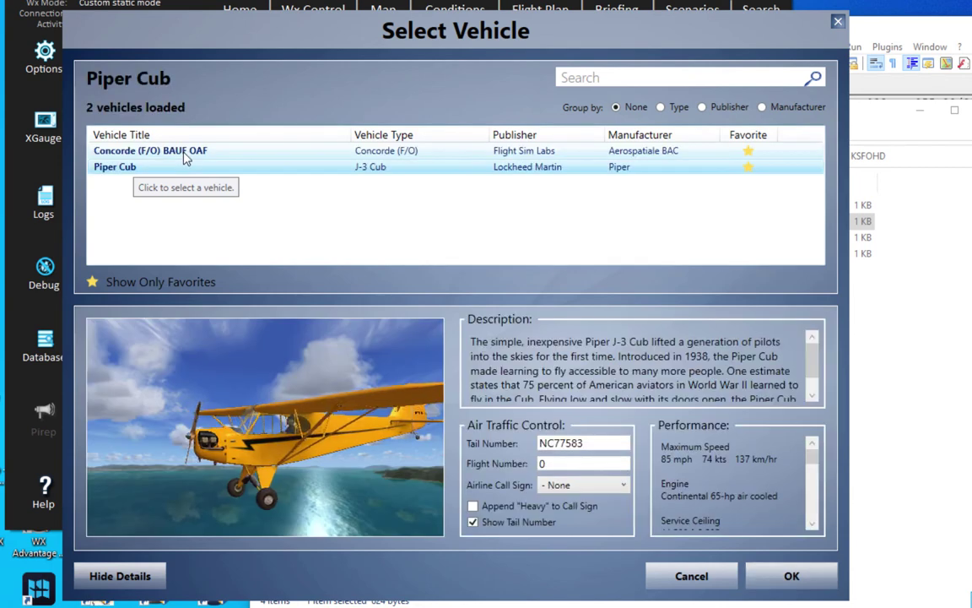
pyautogui.click(186, 153)
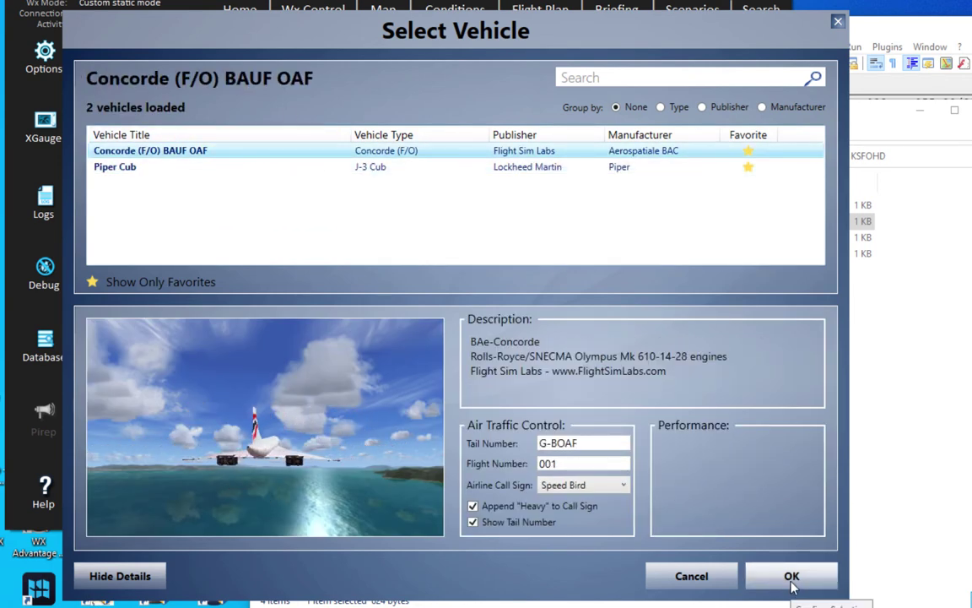
pyautogui.click(725, 581)
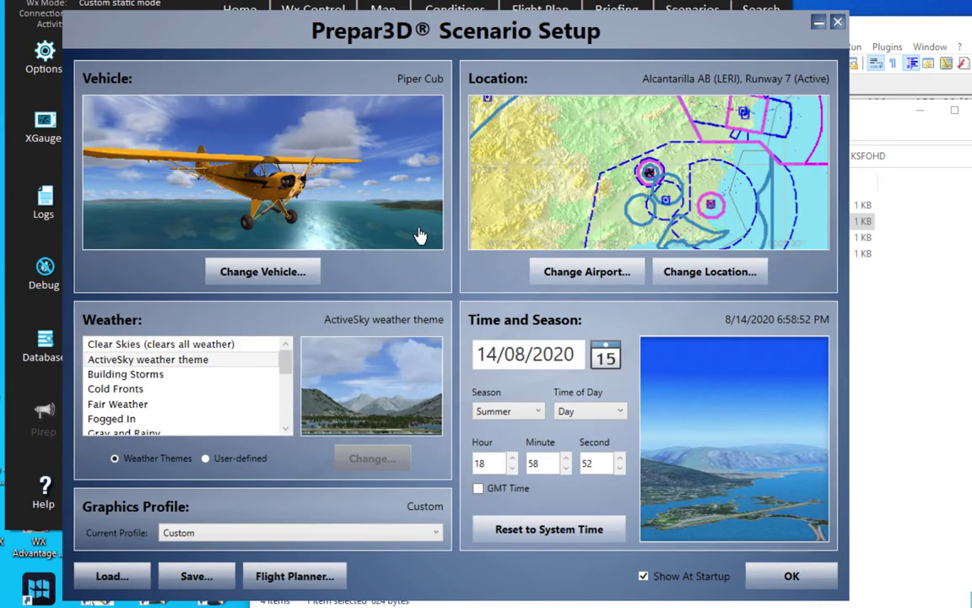
# Open the list of saved scenarios to load and remove the JamesBond scenario from the favorites
pyautogui.click(112, 575)
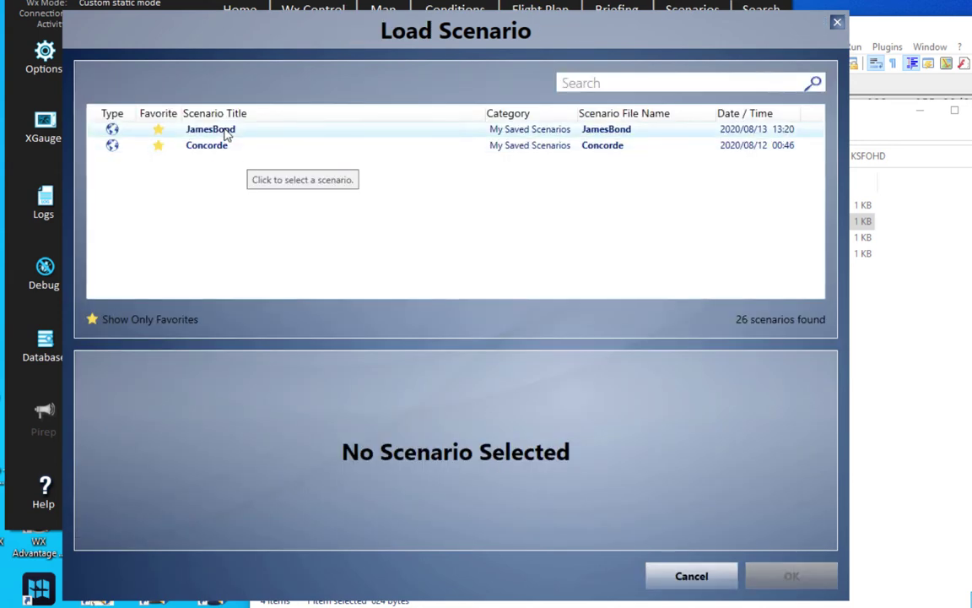
pyautogui.click(186, 135)
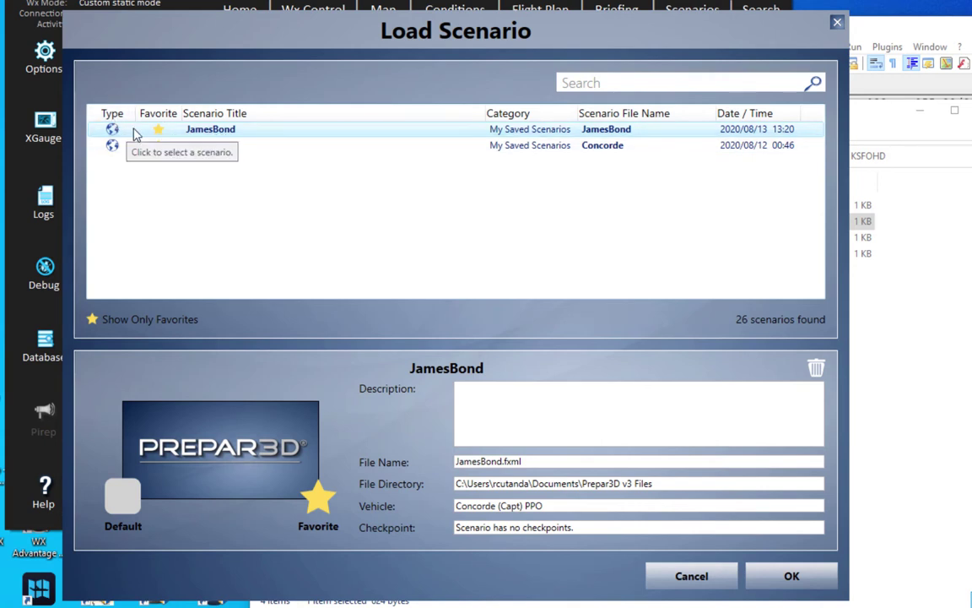
pyautogui.click(158, 132)
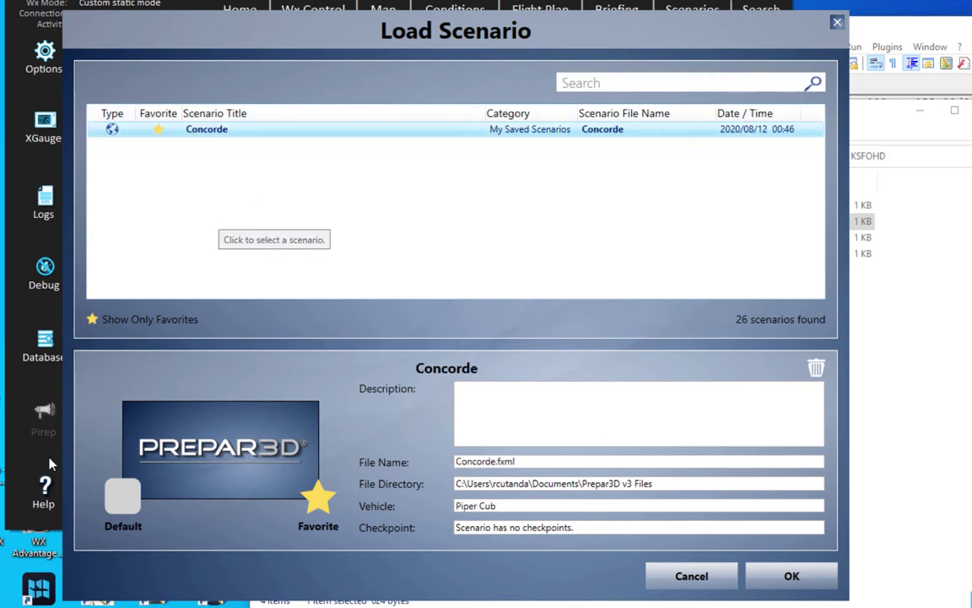
# Locate and select JamesBond.fxml and JamesBond.wx in the Prepar3D v3 Files folder under Documents, and minimize the file window when done
pyautogui.hotkey('alt', 'Tab')
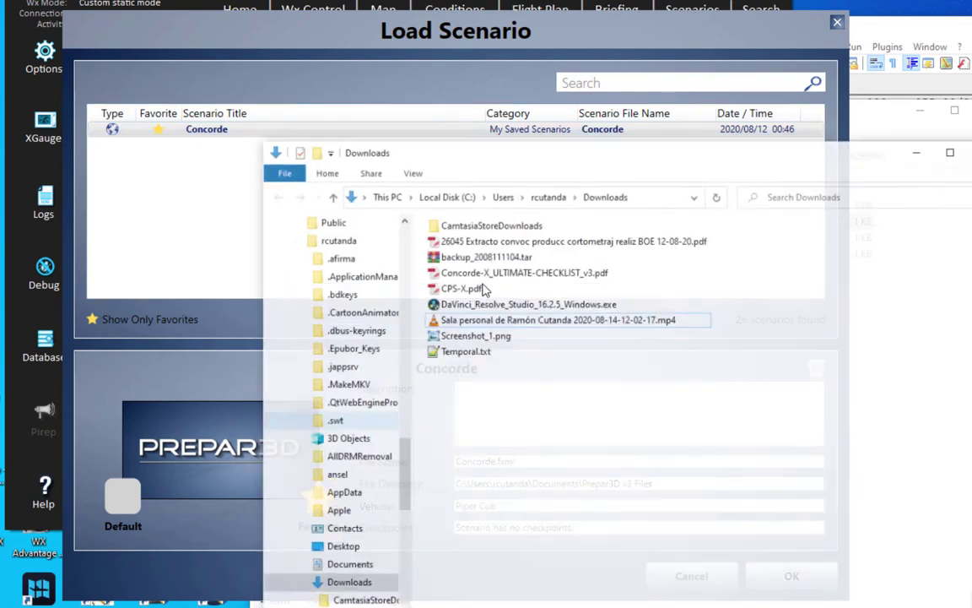
pyautogui.click(360, 220)
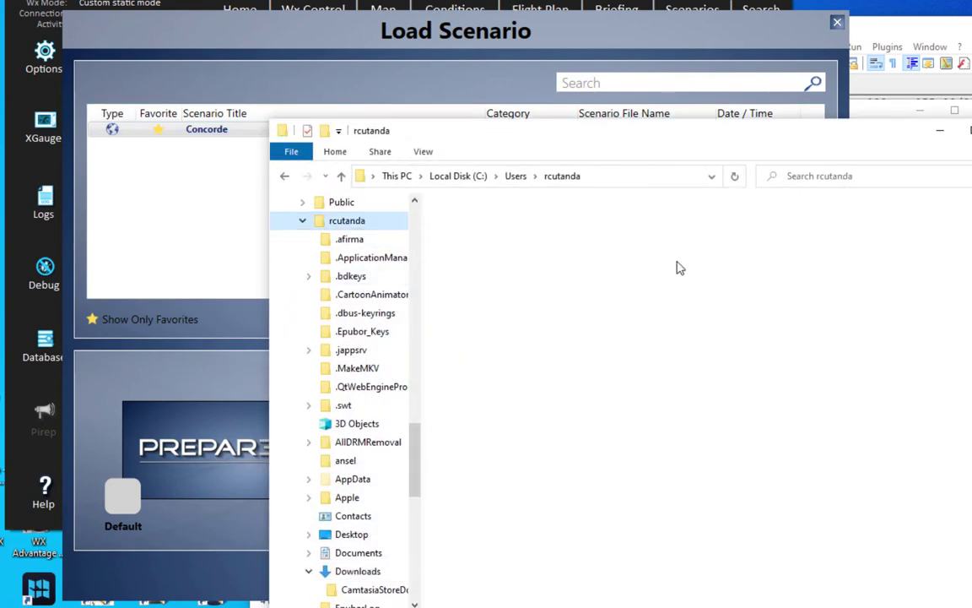
pyautogui.doubleClick(496, 501)
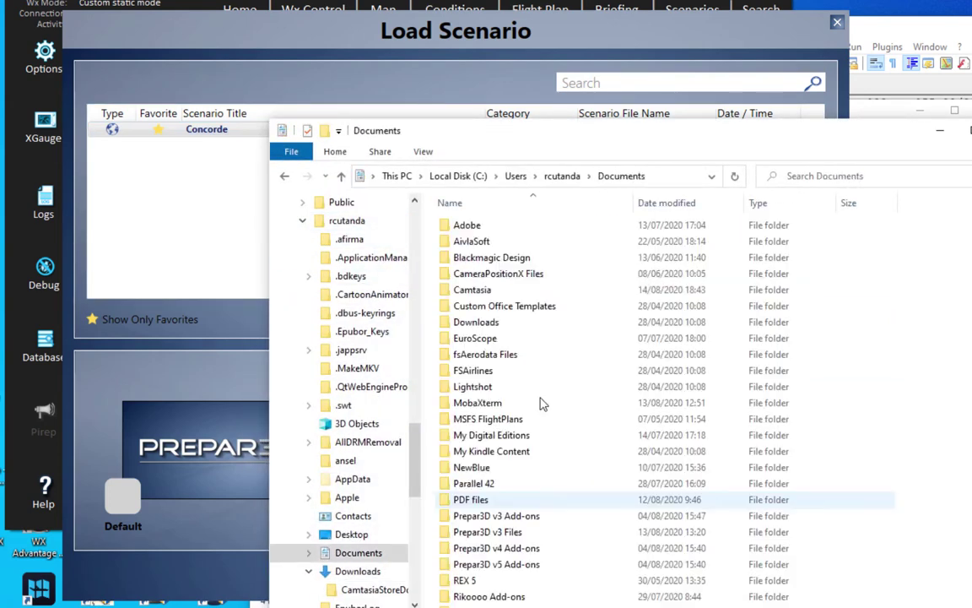
pyautogui.click(515, 534)
pyautogui.doubleClick(515, 533)
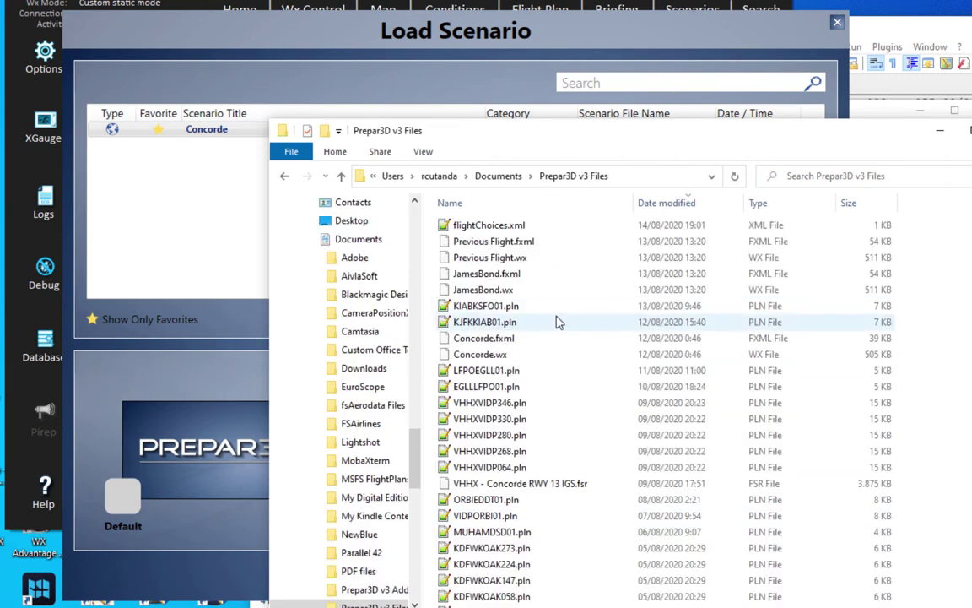
pyautogui.click(452, 273)
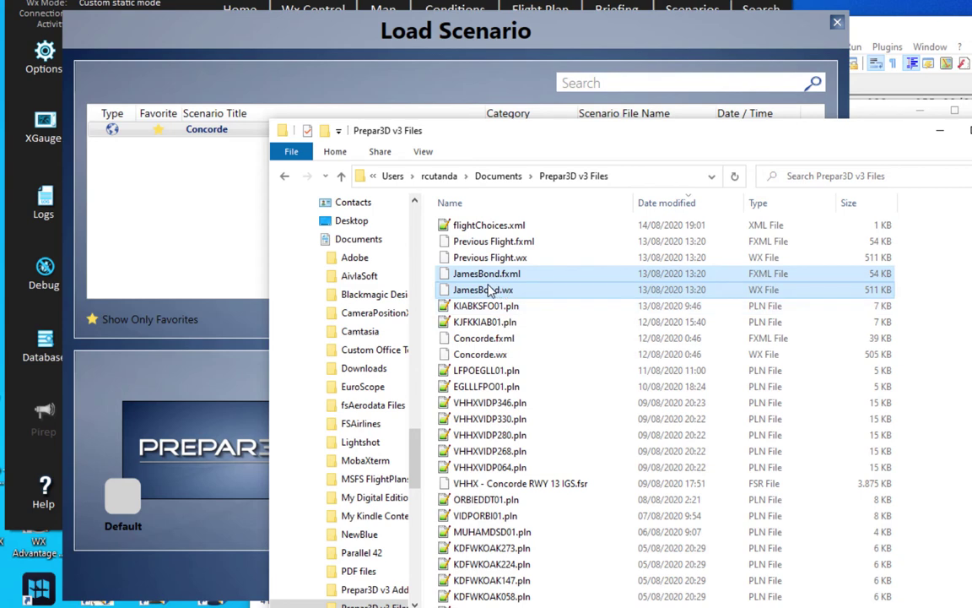
pyautogui.rightClick(488, 290)
pyautogui.click(568, 535)
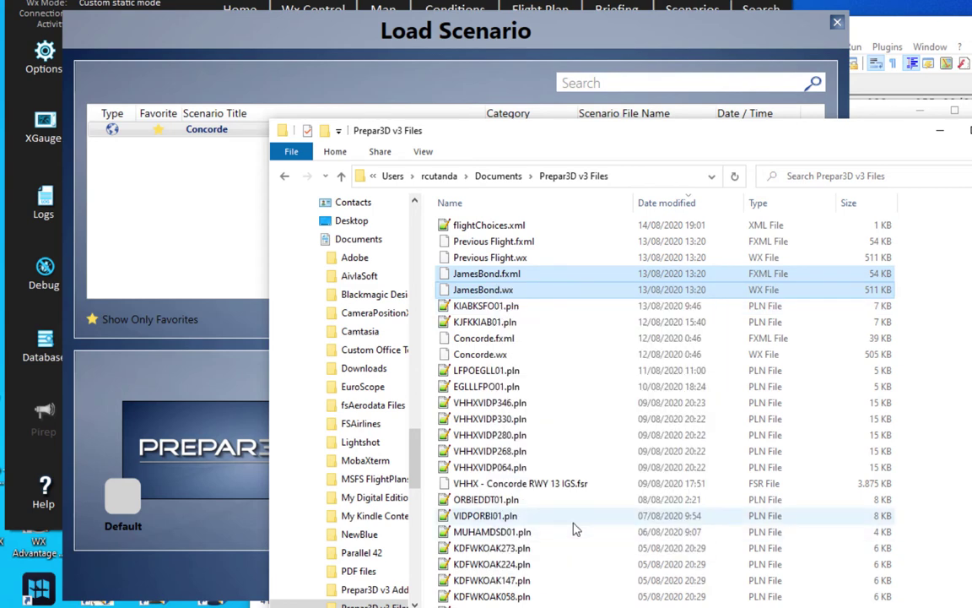
pyautogui.click(938, 134)
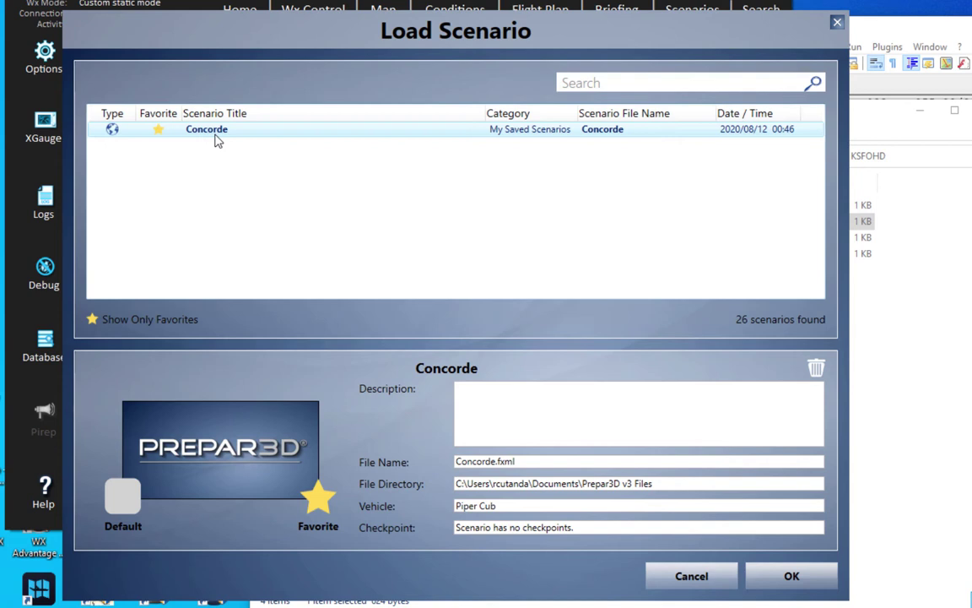
# Load the saved Concorde scenario
pyautogui.click(217, 133)
pyautogui.doubleClick(201, 135)
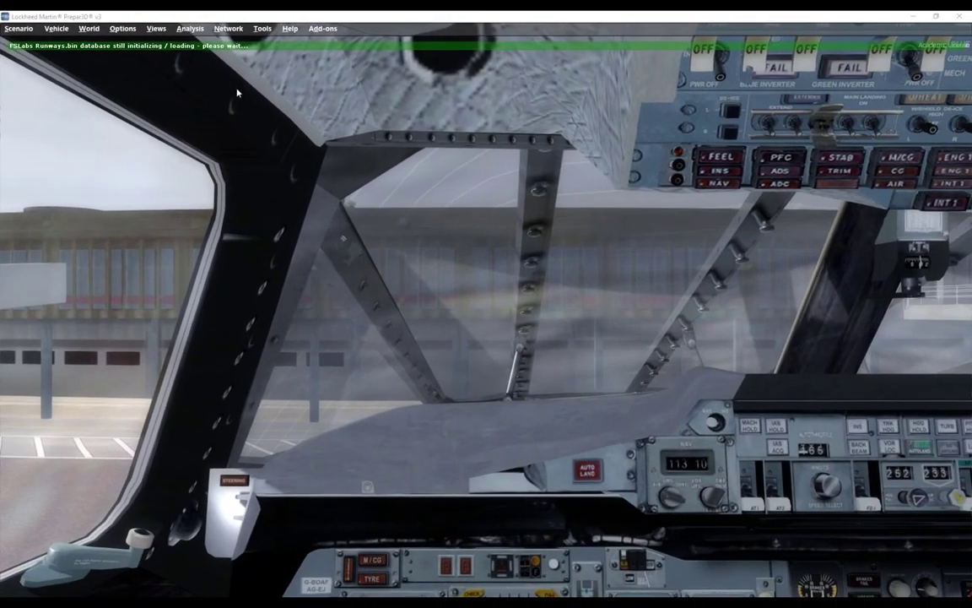
# Minimize the simulator, move the VAS Monitor's About window clear to examine it, and close it
pyautogui.click(913, 17)
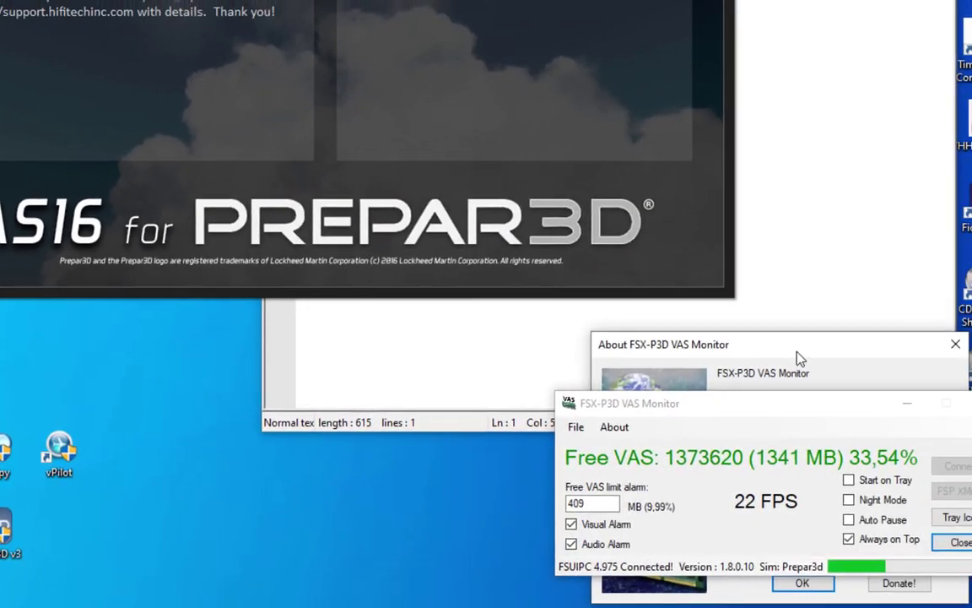
pyautogui.moveTo(800, 359); pyautogui.dragTo(280, 293)
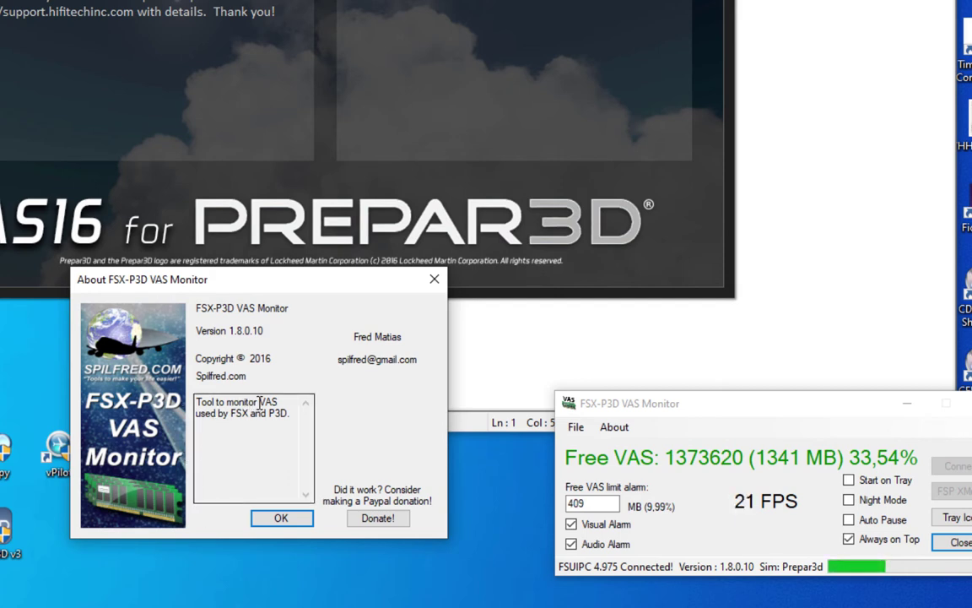
pyautogui.click(434, 279)
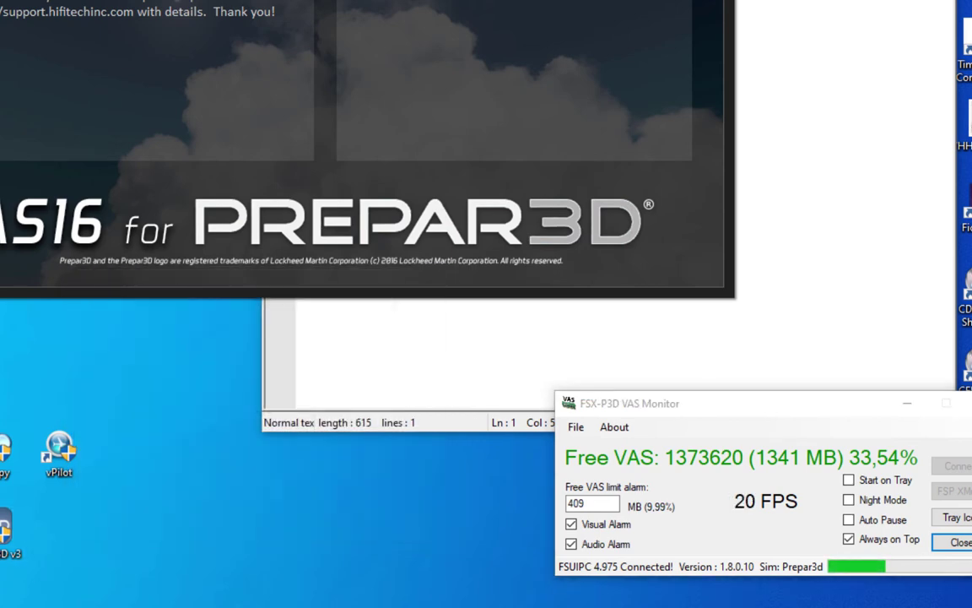
# Switch to the browser, search Google for FSX VAS Monitor in a new tab, and look through the results
pyautogui.hotkey('alt', 'Tab')
pyautogui.hotkey('ctrl', 't')
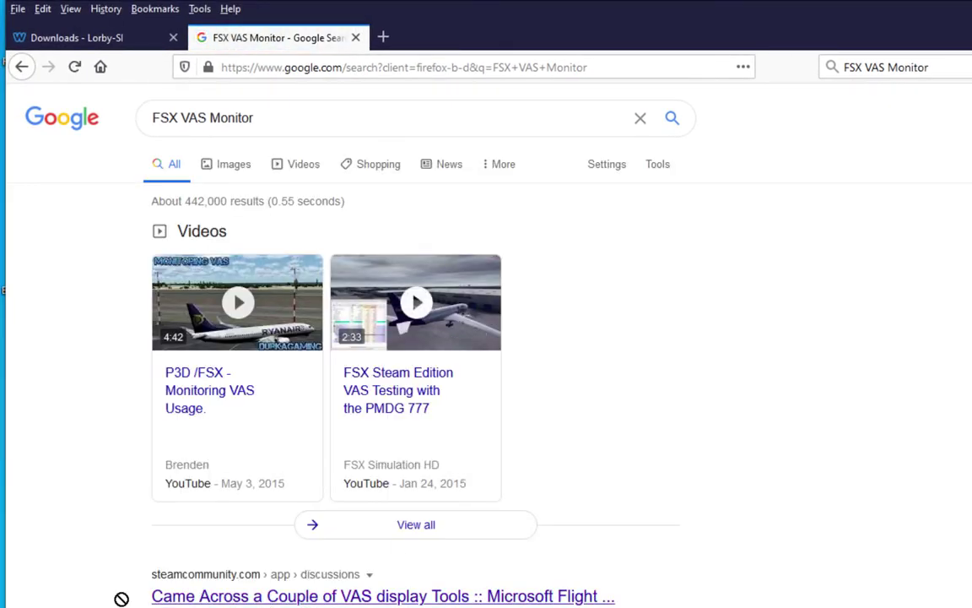
pyautogui.scroll(-3, 91, 601)
pyautogui.scroll(-3, 89, 603)
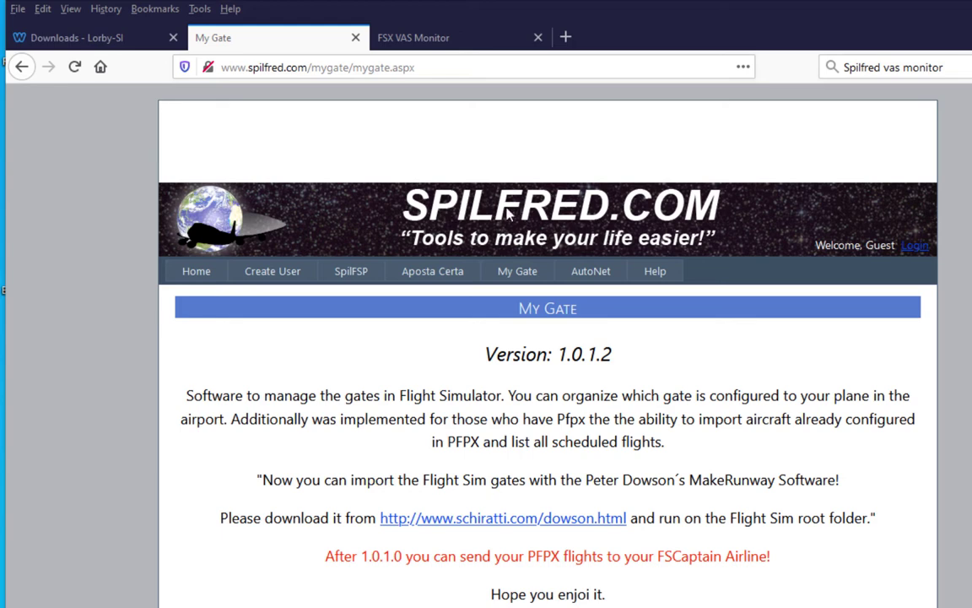
# Check the Spilfred.com home and My Gate pages for the VAS Monitor tool
pyautogui.click(217, 275)
pyautogui.scroll(-2, 526, 504)
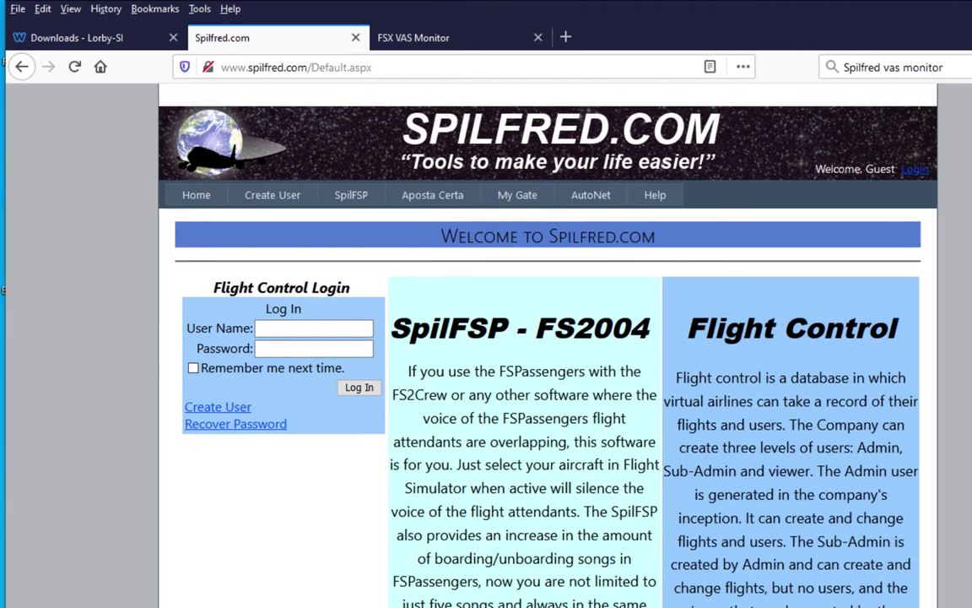
pyautogui.scroll(2, 406, 396)
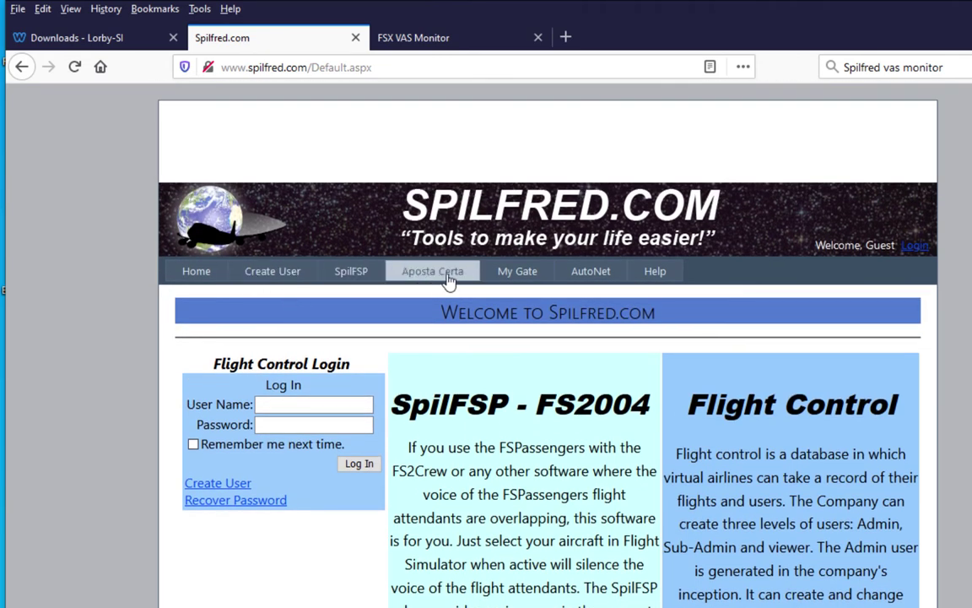
pyautogui.click(516, 277)
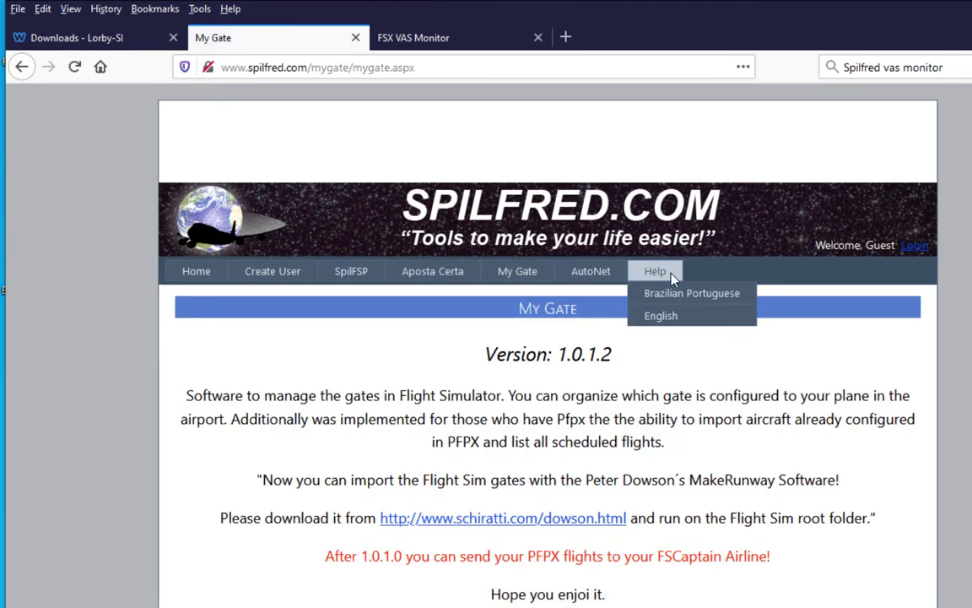
pyautogui.click(595, 279)
pyautogui.click(503, 277)
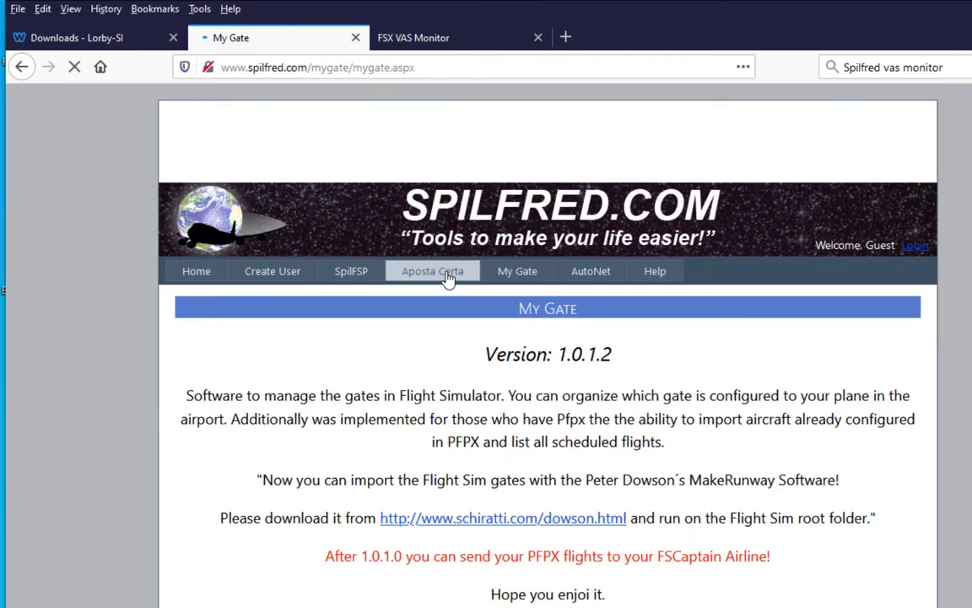
pyautogui.scroll(-4, 253, 516)
pyautogui.scroll(4, 251, 507)
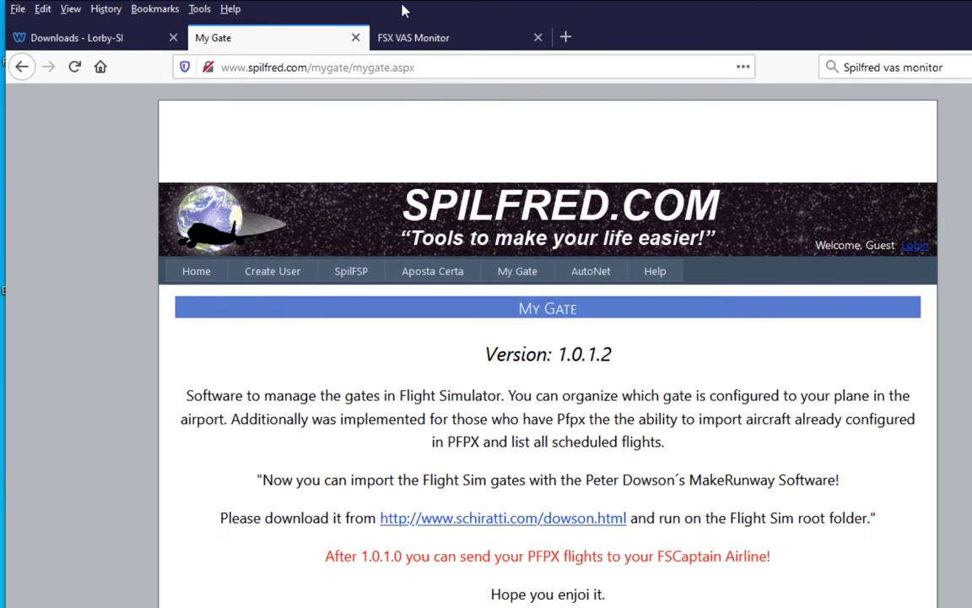
# Open the FSX VAS Monitor page from the "Spilfred vas monitor" search results and highlight its .NET Framework prerequisite
pyautogui.click(414, 37)
pyautogui.rightClick(519, 153)
pyautogui.click(536, 168)
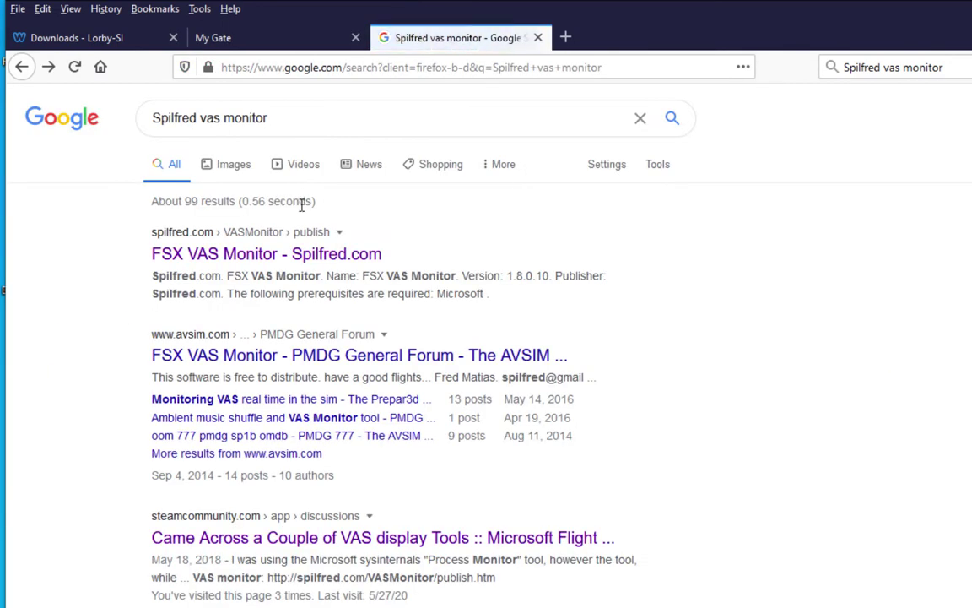
pyautogui.doubleClick(184, 116)
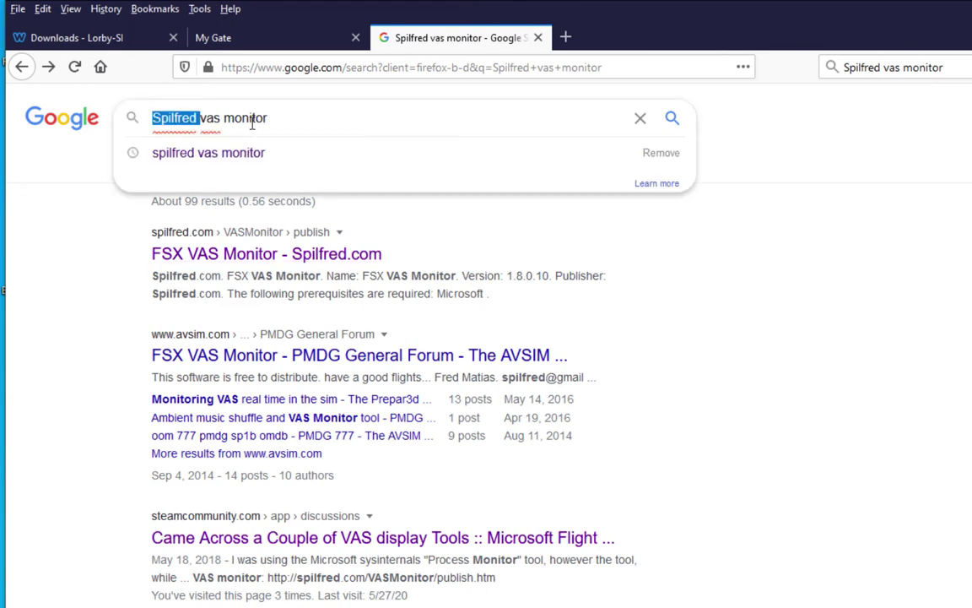
pyautogui.click(327, 110)
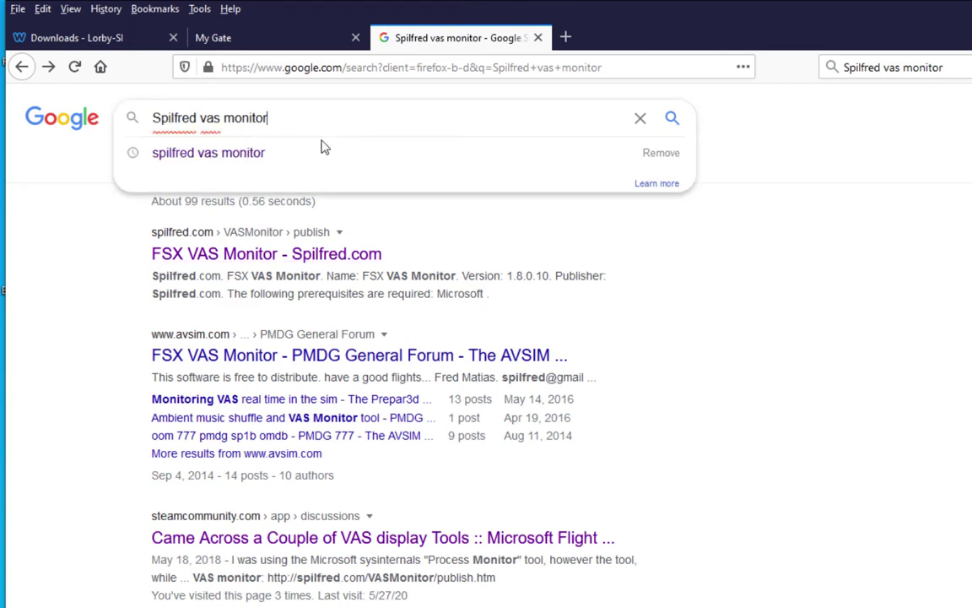
pyautogui.click(242, 255)
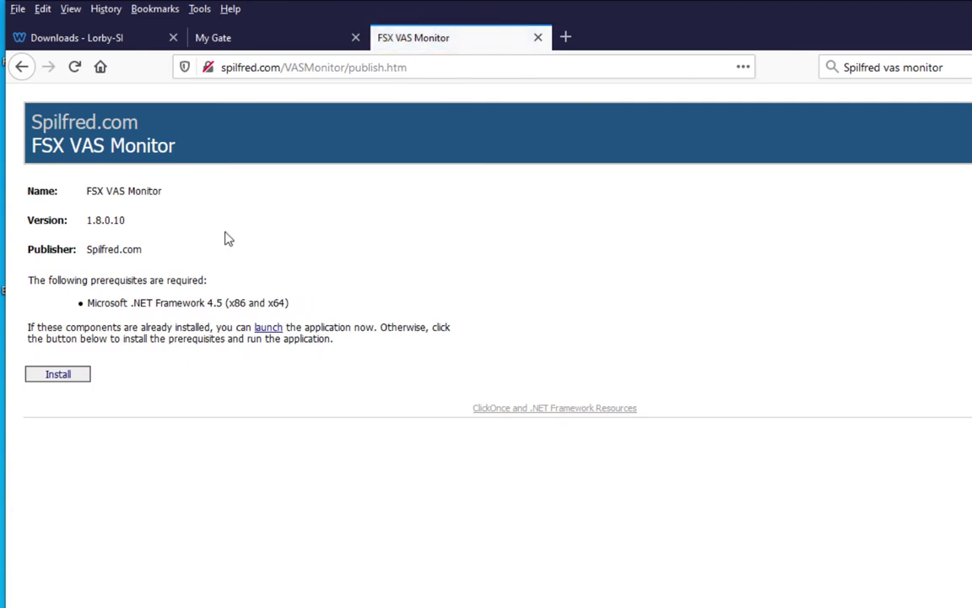
pyautogui.moveTo(88, 304); pyautogui.dragTo(278, 306)
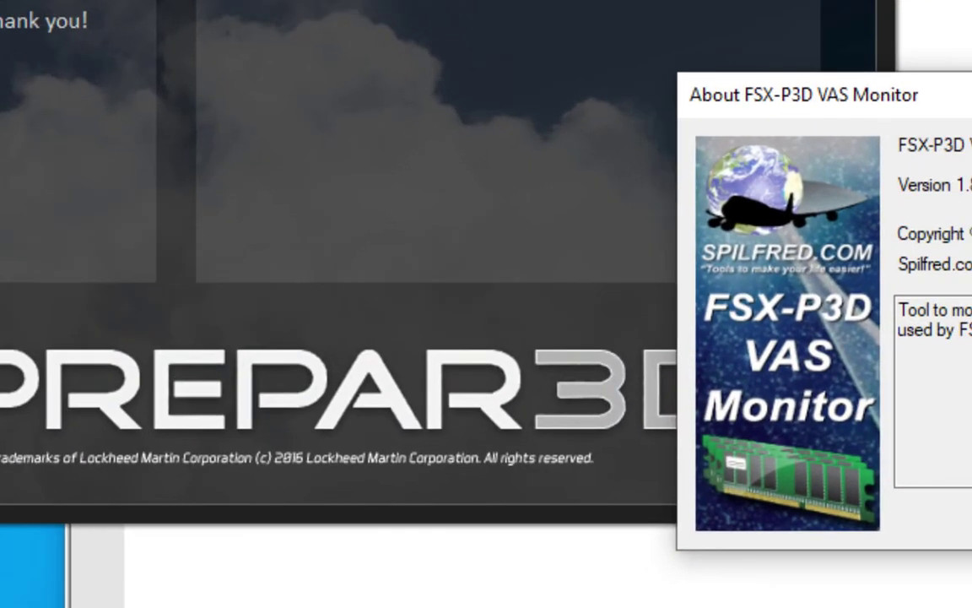
# Bring the VAS Monitor window into clear view and examine its free VAS reading and limit alarm value
pyautogui.moveTo(836, 604); pyautogui.dragTo(560, 139)
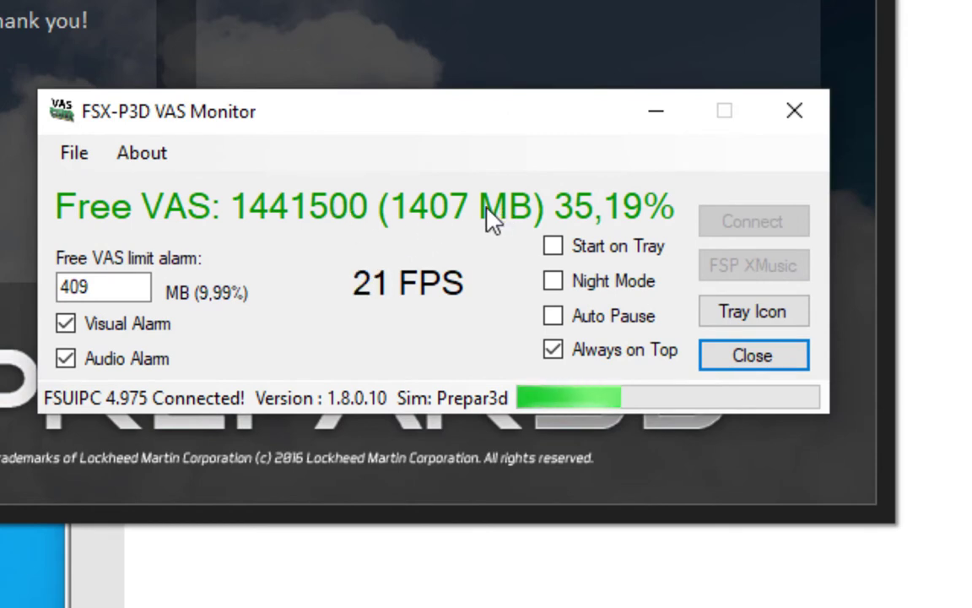
pyautogui.moveTo(143, 285); pyautogui.dragTo(18, 281)
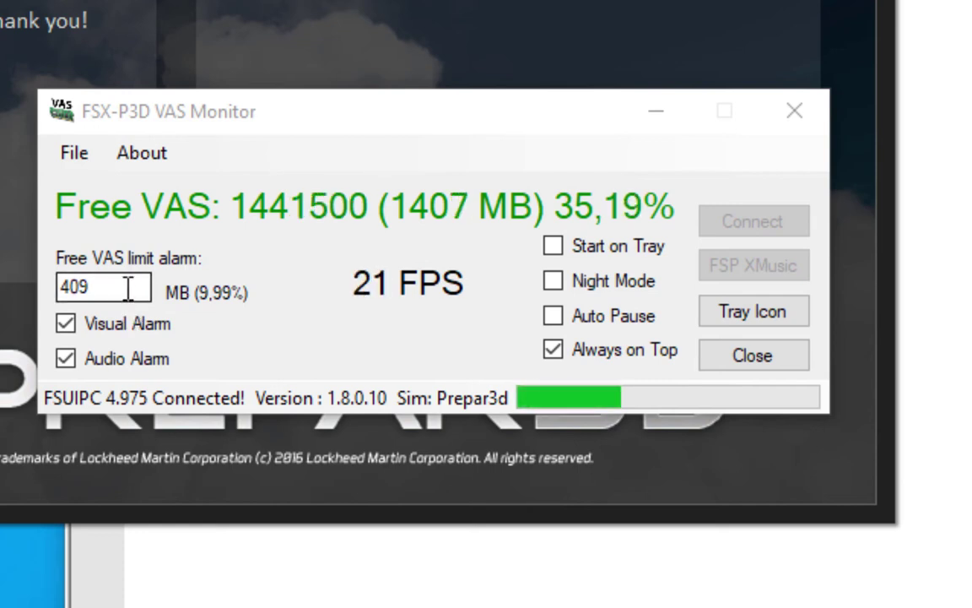
pyautogui.click(128, 289)
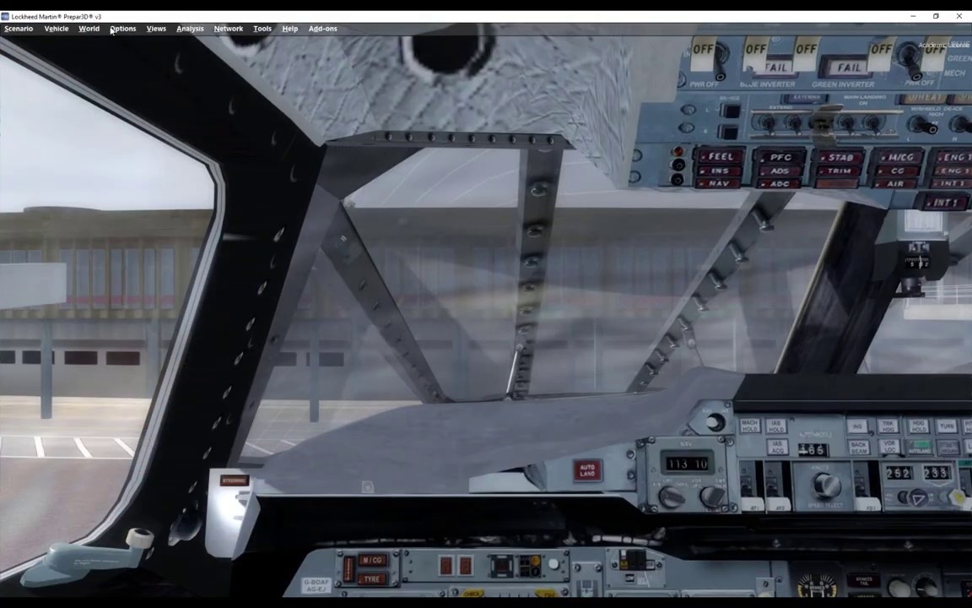
# Open the simulator's scenery settings, try the level of detail radius at Medium, and set it back to High
pyautogui.click(122, 27)
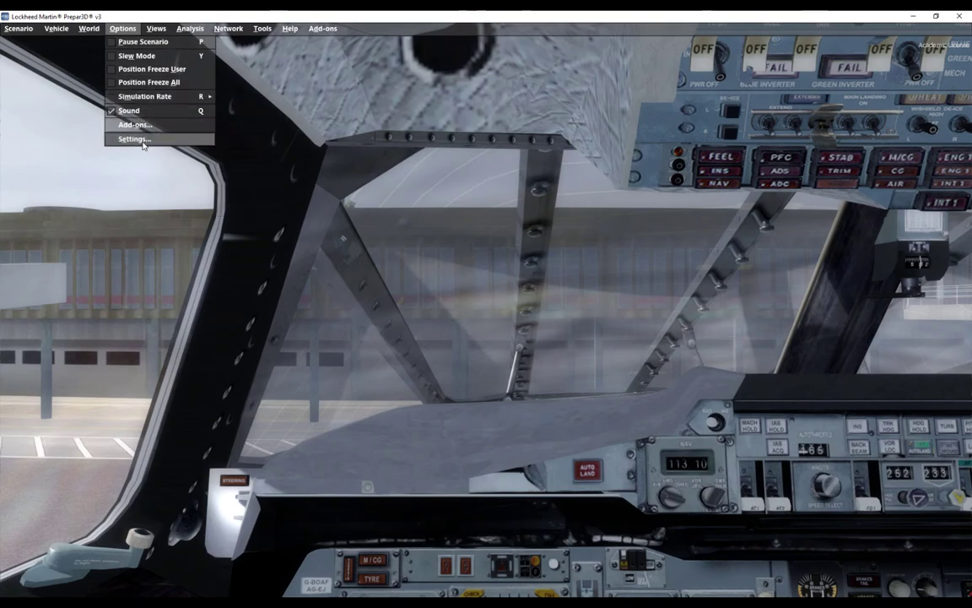
pyautogui.click(135, 139)
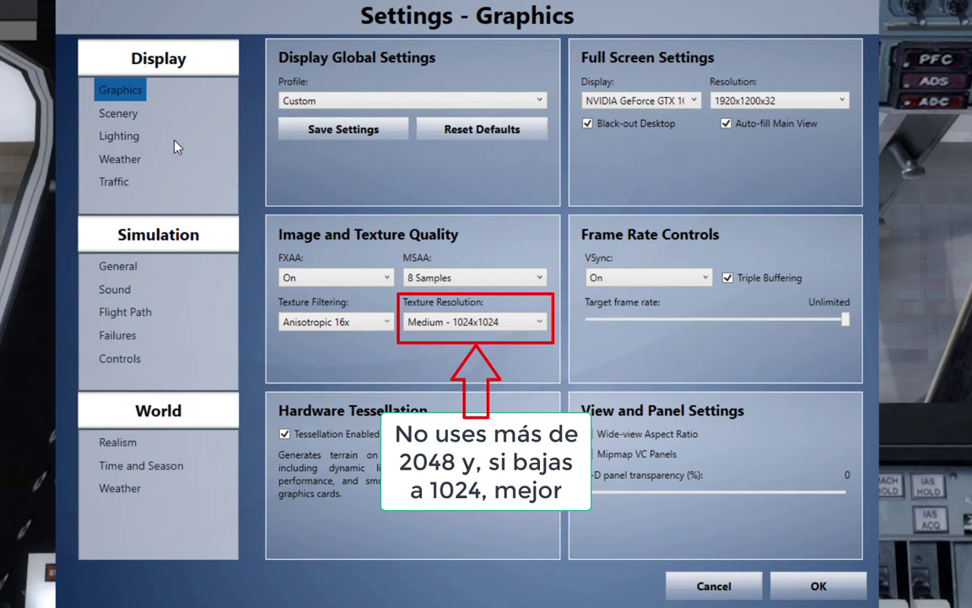
pyautogui.click(119, 114)
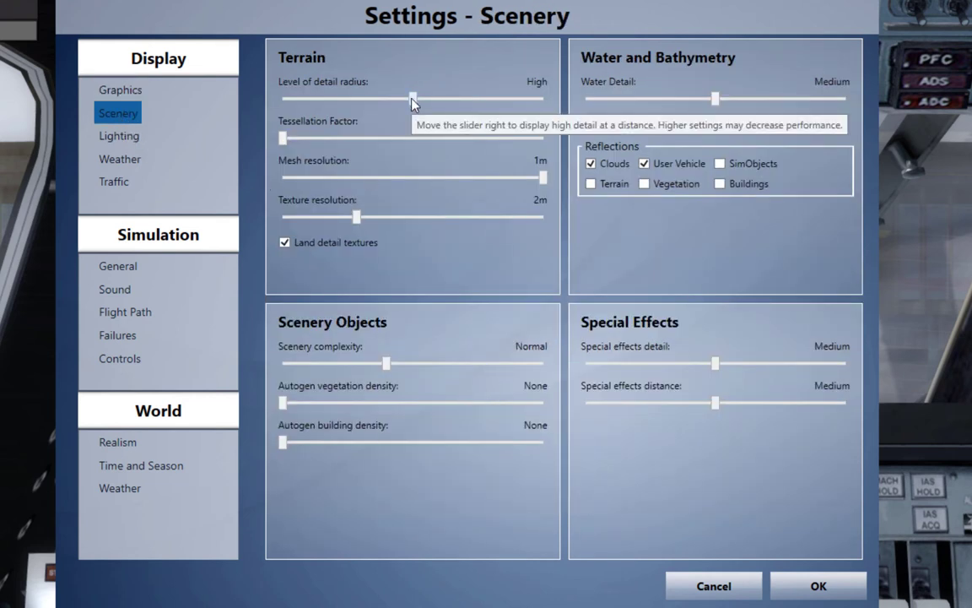
pyautogui.moveTo(413, 102); pyautogui.dragTo(349, 106)
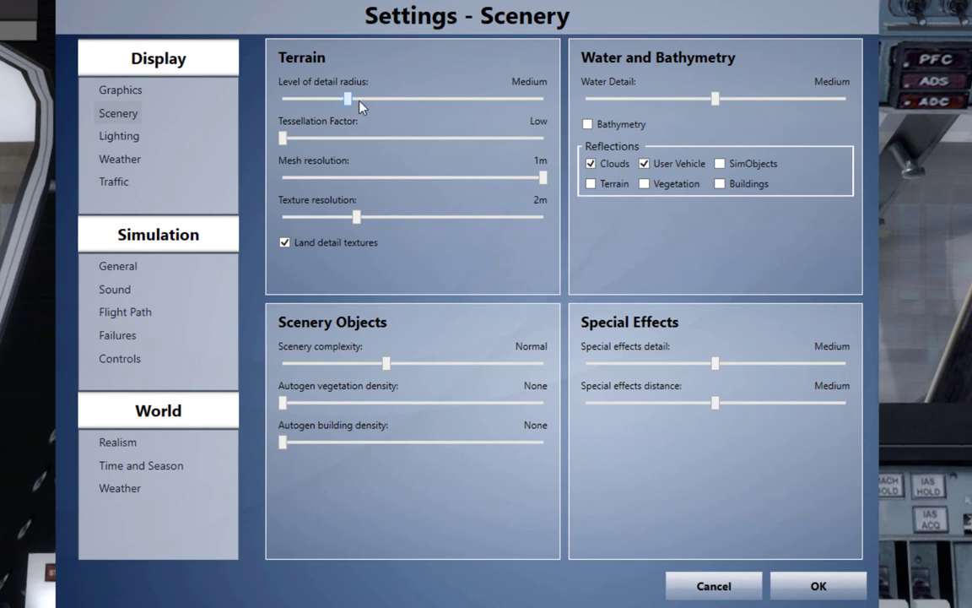
pyautogui.moveTo(348, 104); pyautogui.dragTo(409, 106)
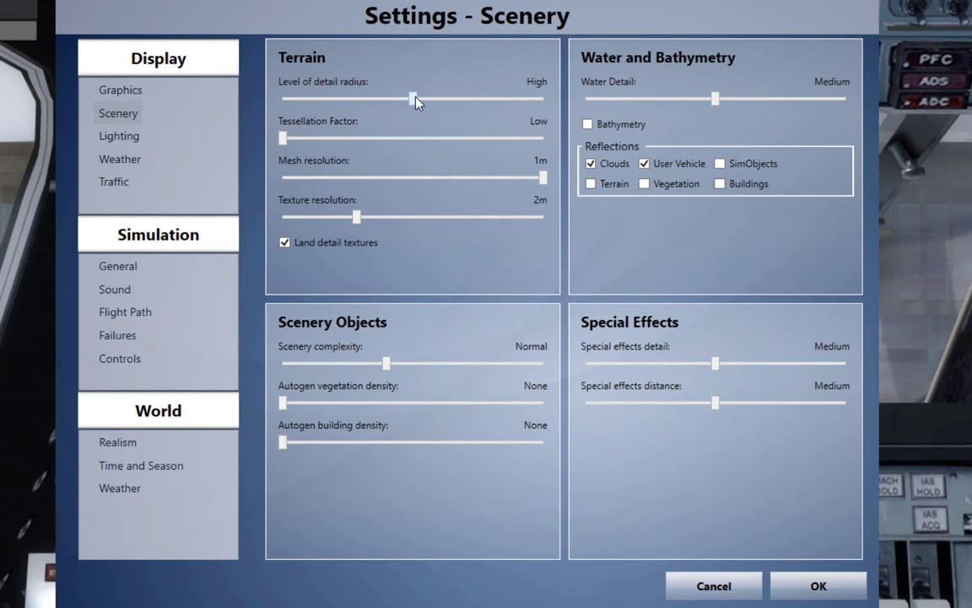